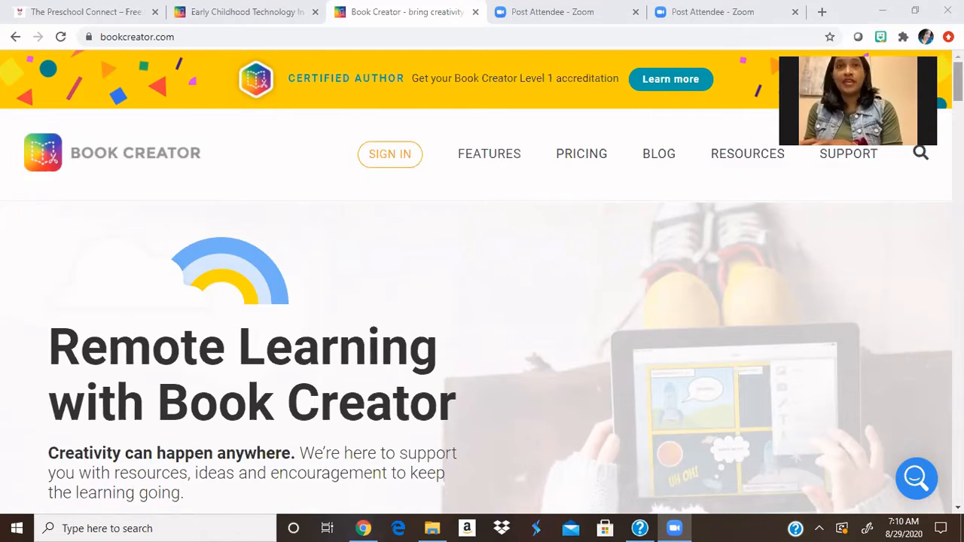
Step: Open the Book Creator website's pricing page and review the paid plans
drag(958, 81, 958, 82)
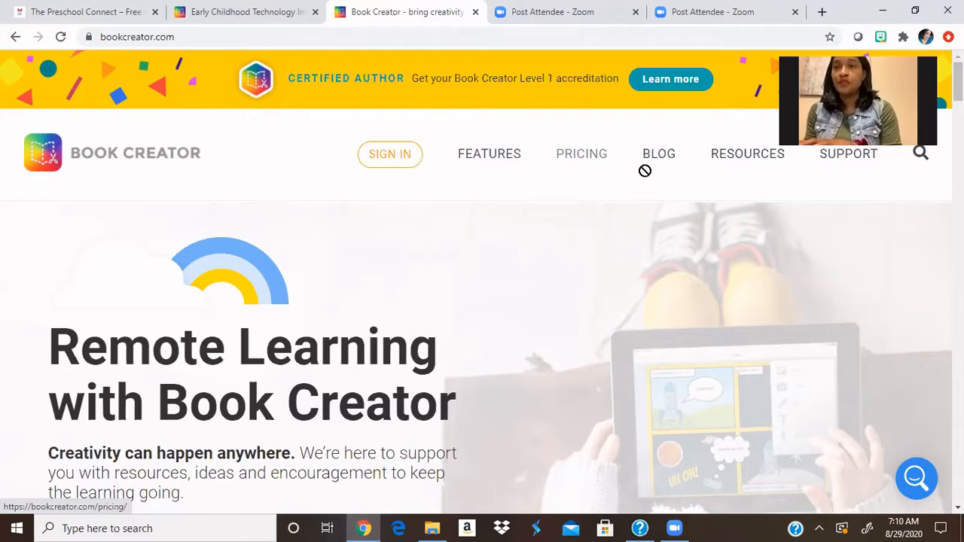
click(581, 165)
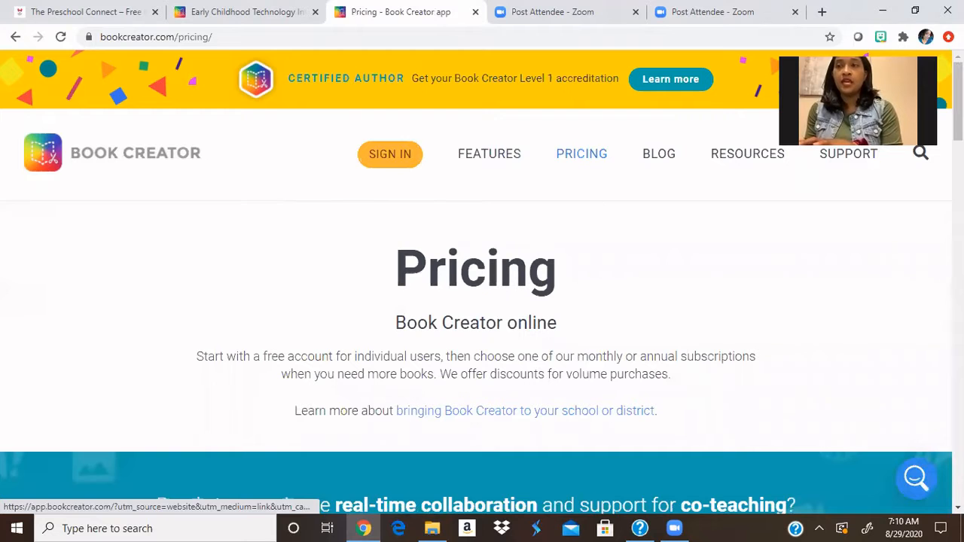
scroll(482, 301, down, 4)
scroll(482, 302, down, 2)
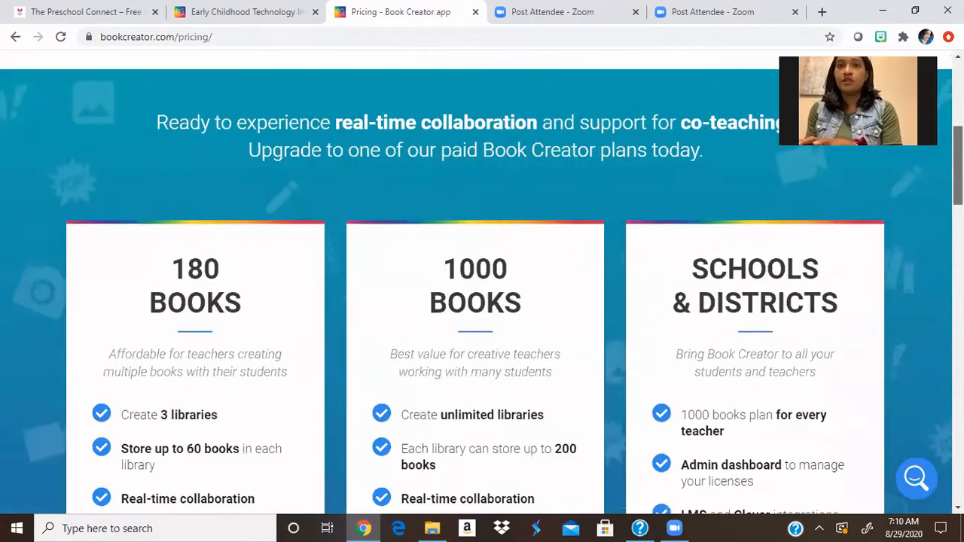
scroll(482, 302, up, 5)
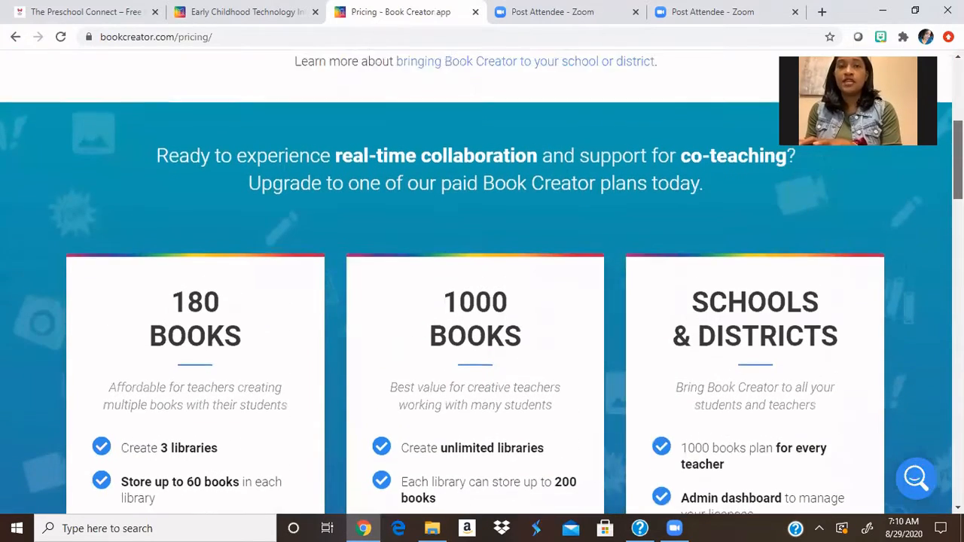
scroll(482, 302, down, 8)
scroll(482, 301, up, 10)
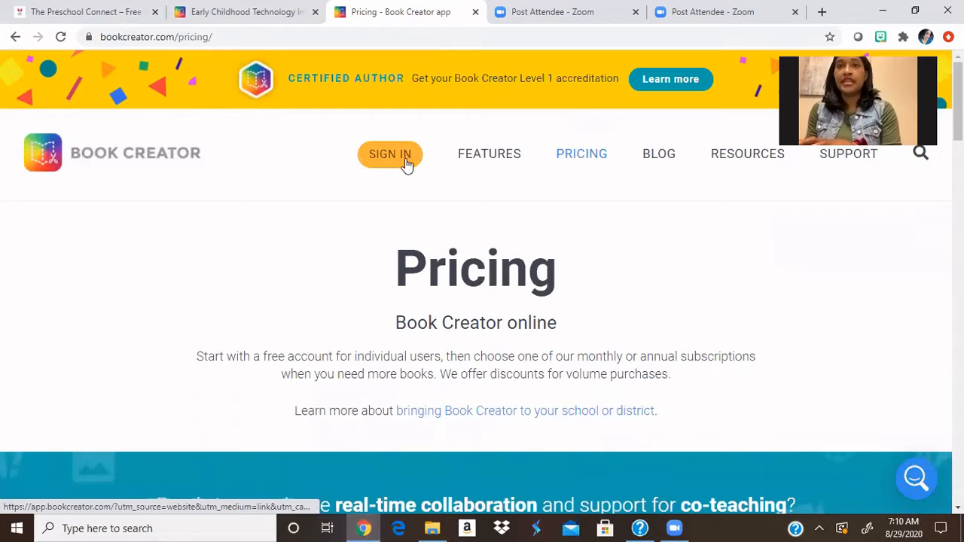
Step: Switch to the Book Creator desktop app and create a new book in the Square 1:1 shape
click(884, 9)
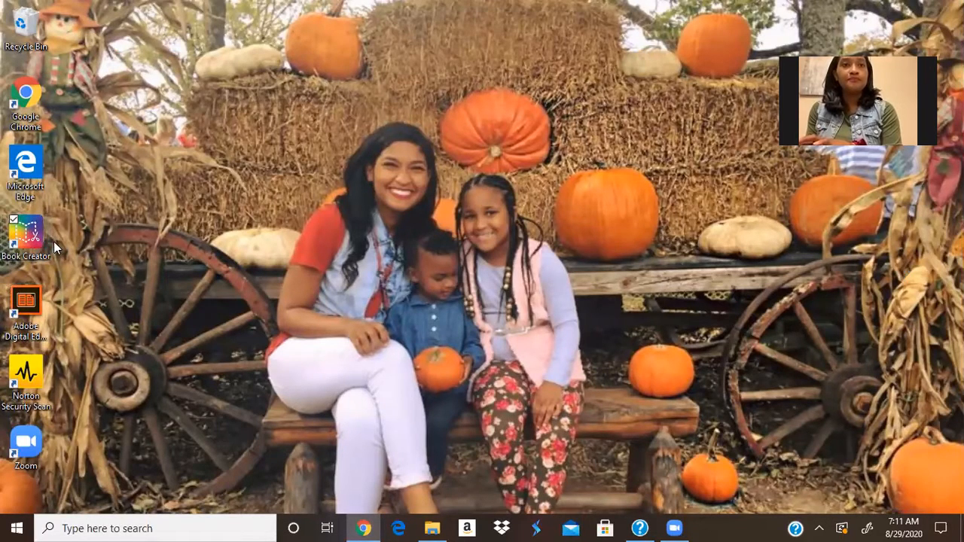
double_click(34, 244)
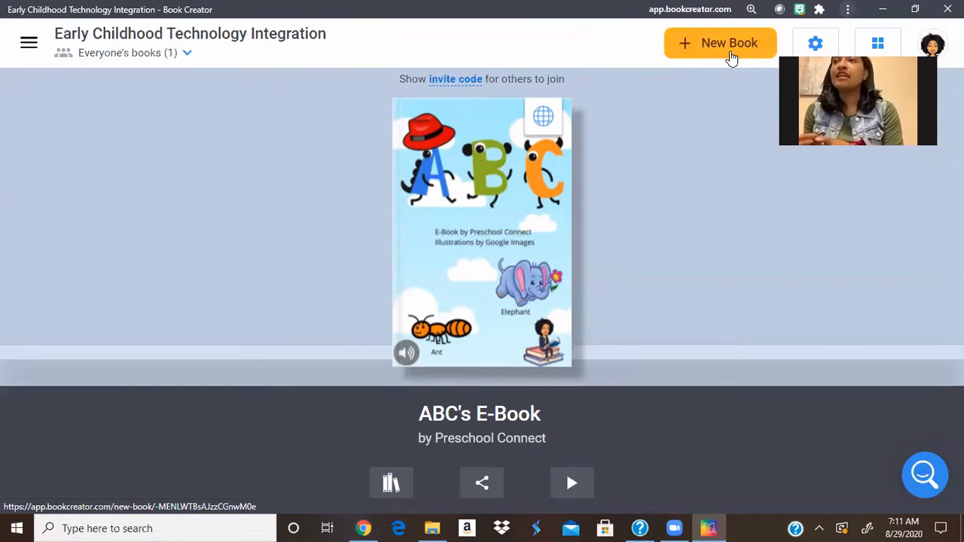
click(729, 53)
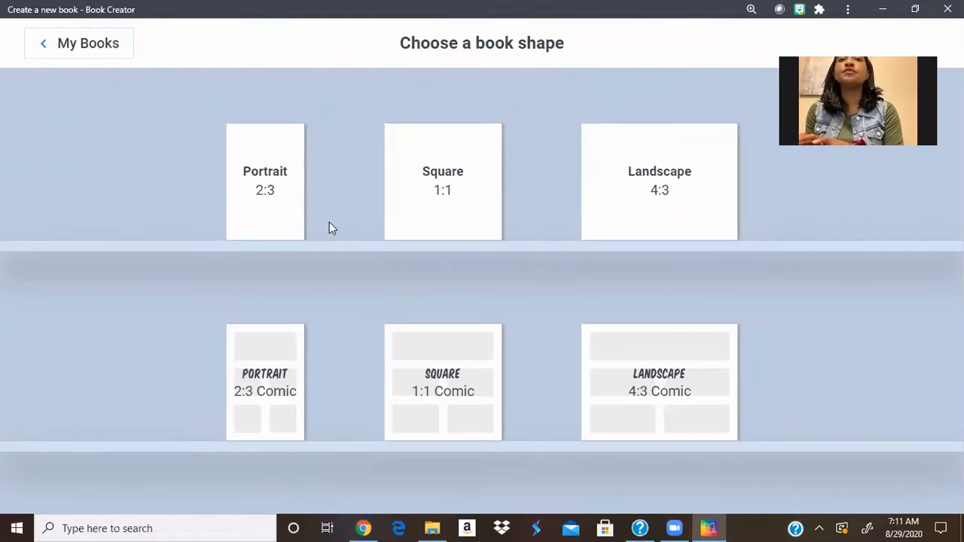
click(431, 204)
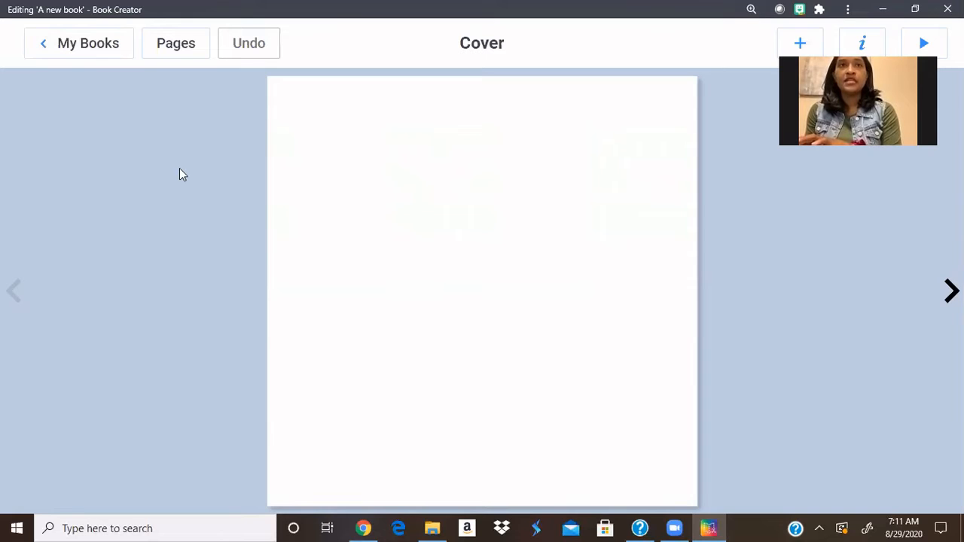
Step: Return to the book library and open ABC's E-Book for editing
key(Return)
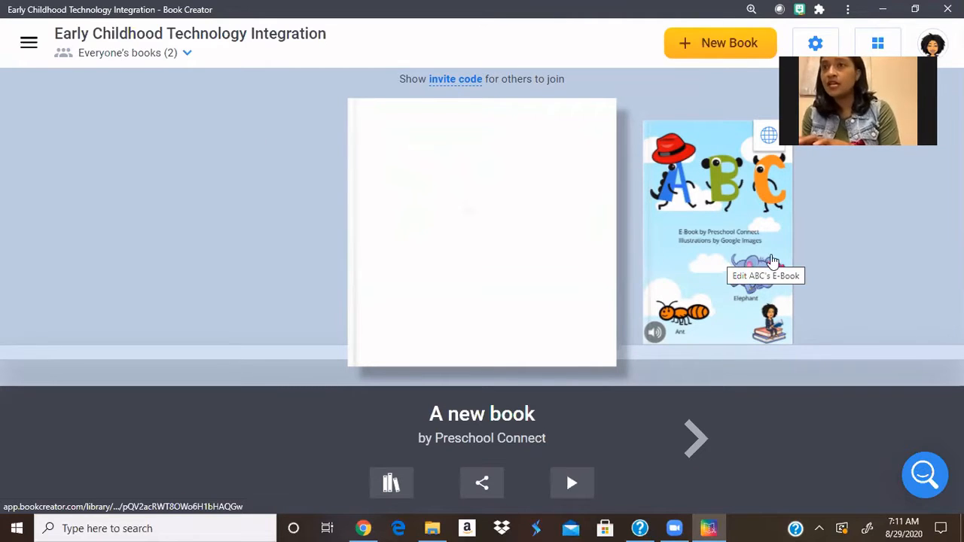
click(740, 255)
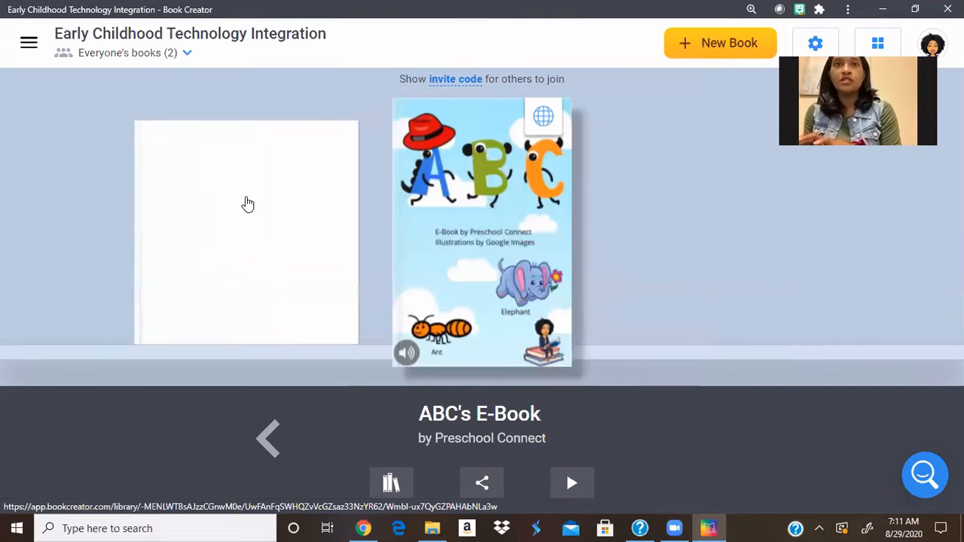
click(247, 203)
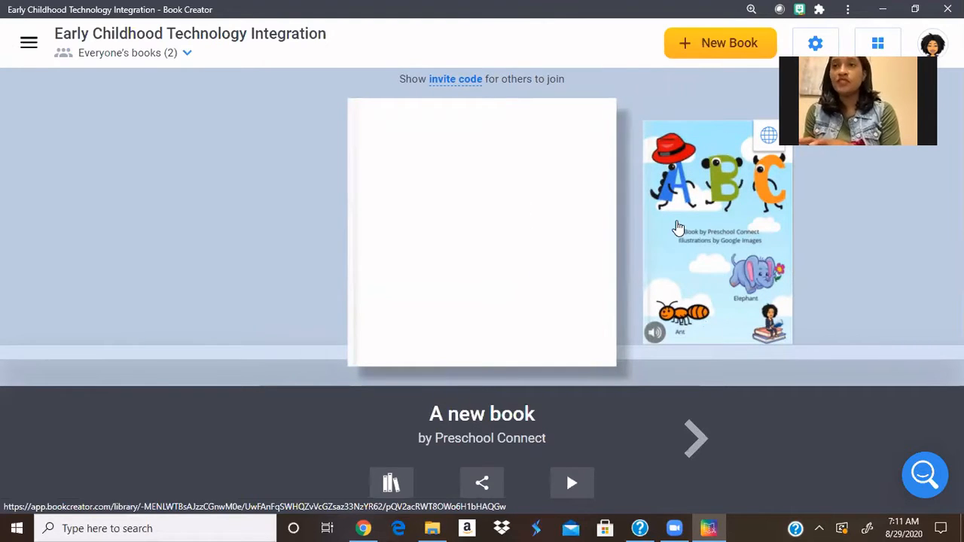
click(678, 228)
mouse_move(480, 240)
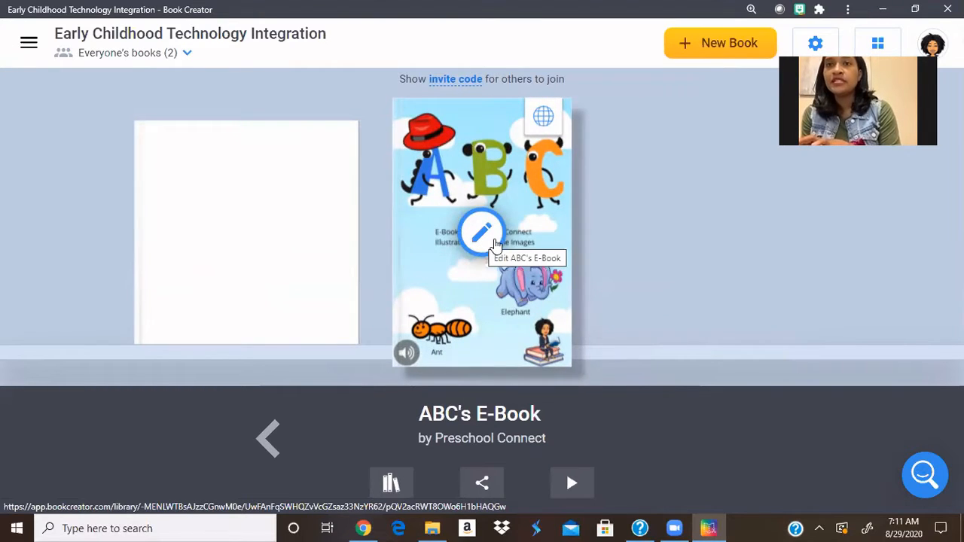
click(494, 241)
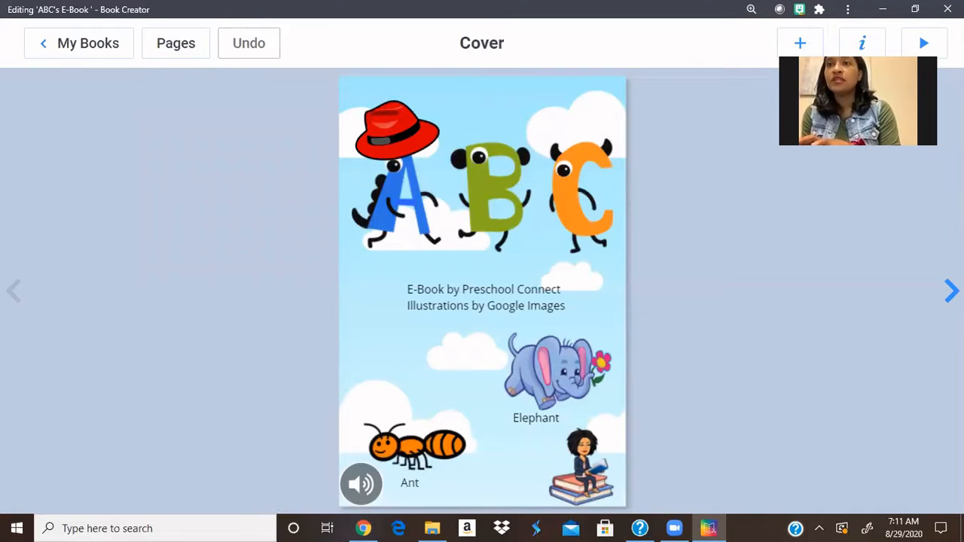
Step: Page through ABC's E-Book from the cover to pages 8 and 9, examining the letter A spread's text label and audio element
click(951, 291)
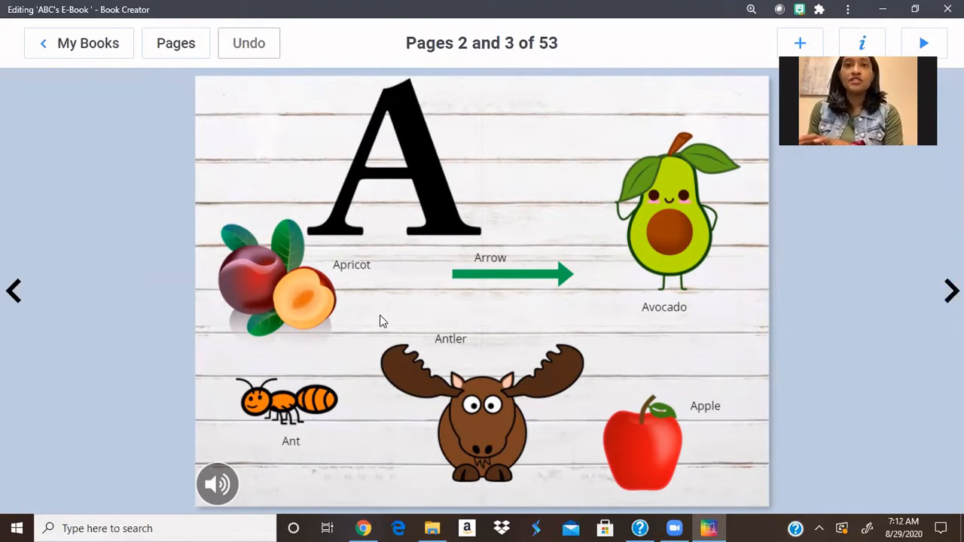
click(353, 265)
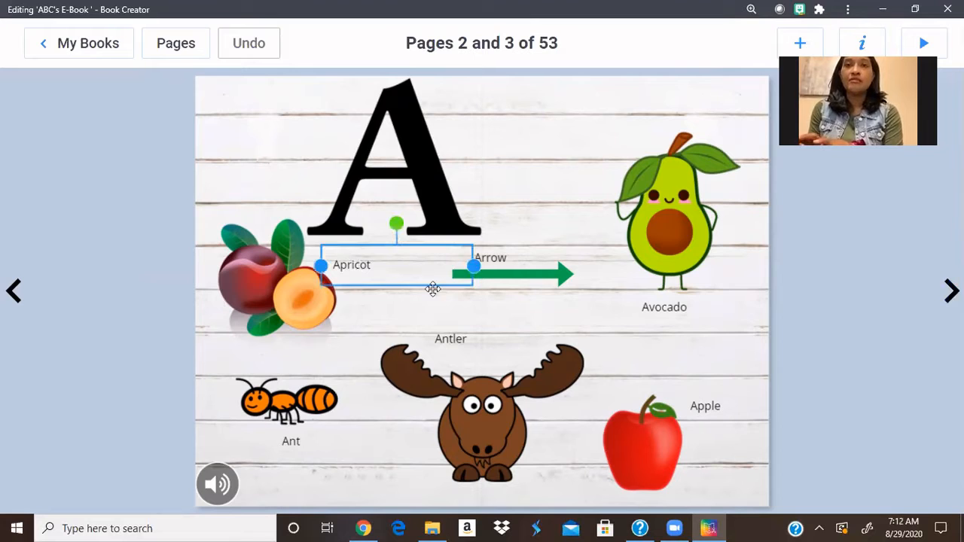
click(527, 204)
click(211, 487)
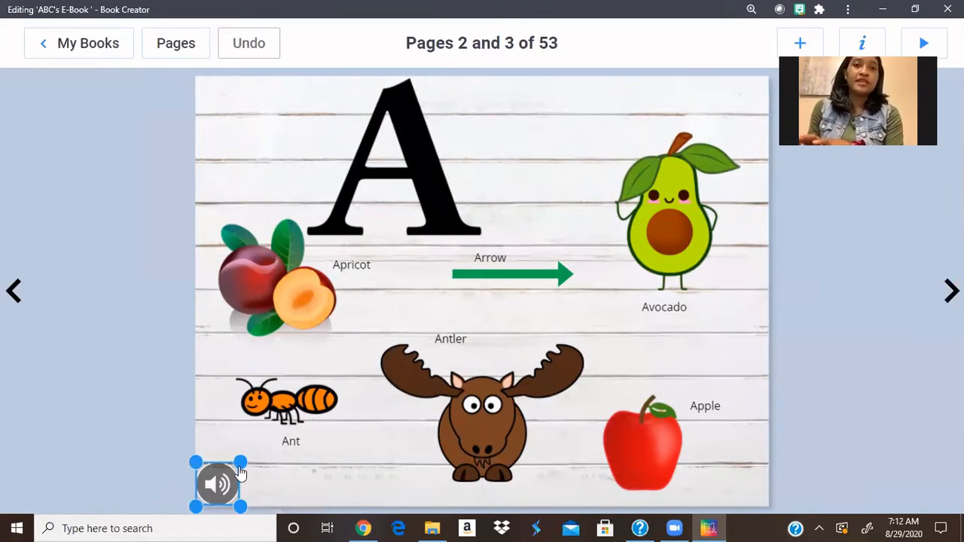
click(517, 218)
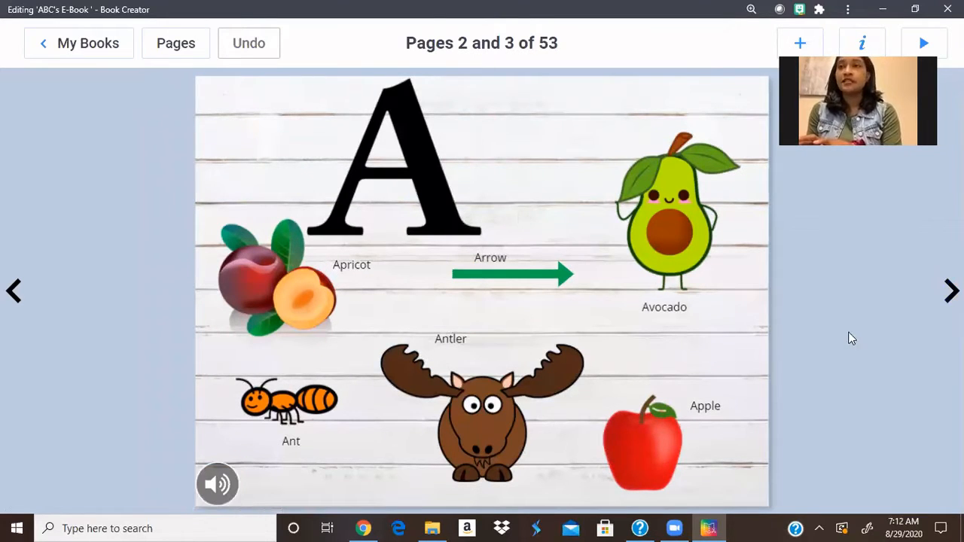
click(952, 291)
click(952, 290)
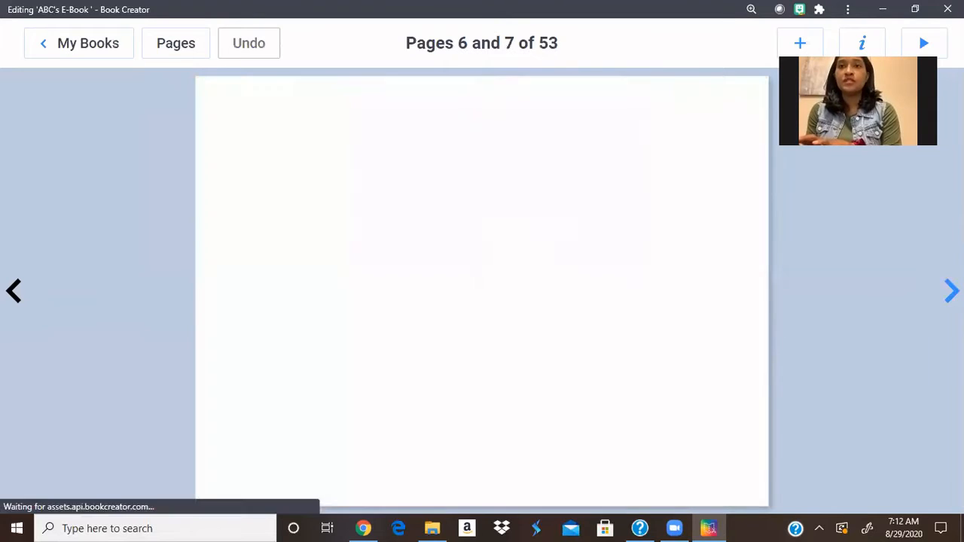
click(952, 291)
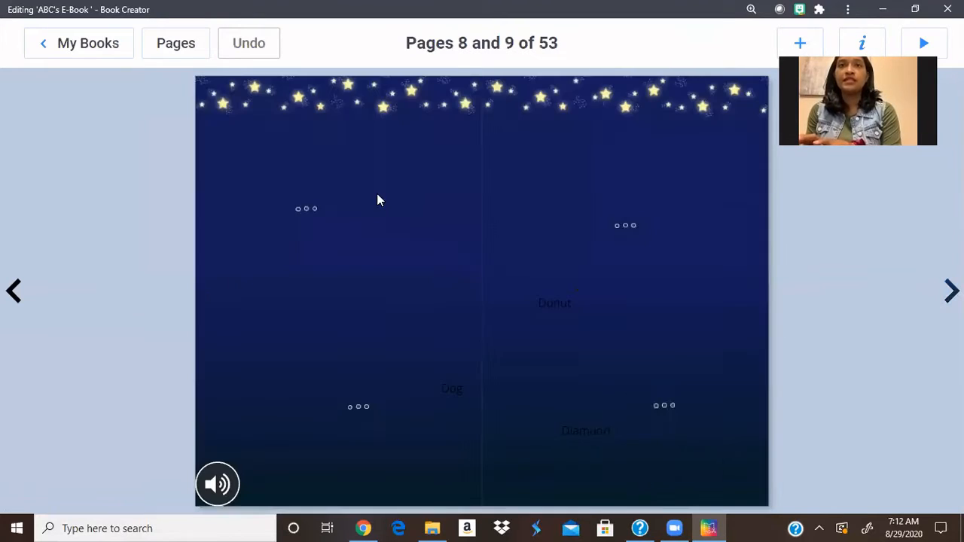
Step: Return to the book library and open the blank square book for editing
click(92, 45)
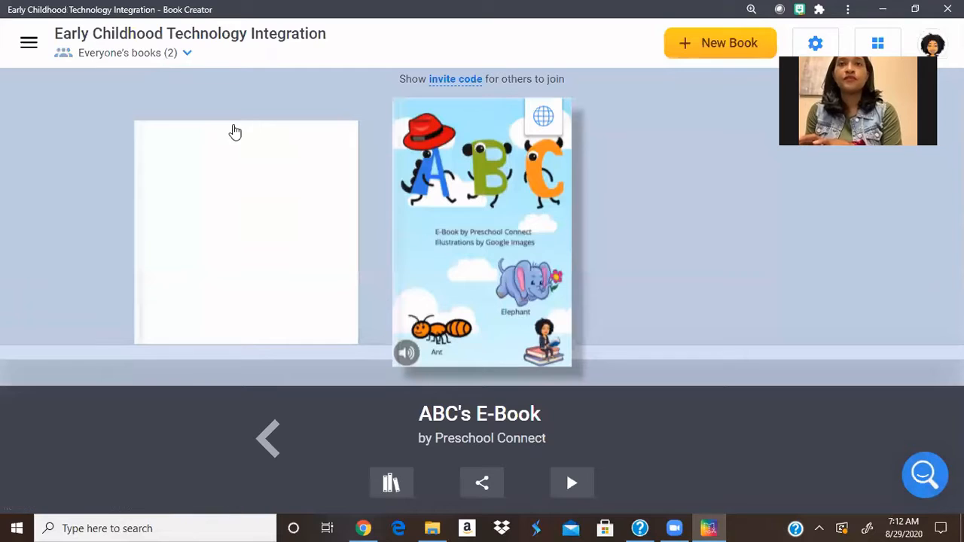
click(279, 194)
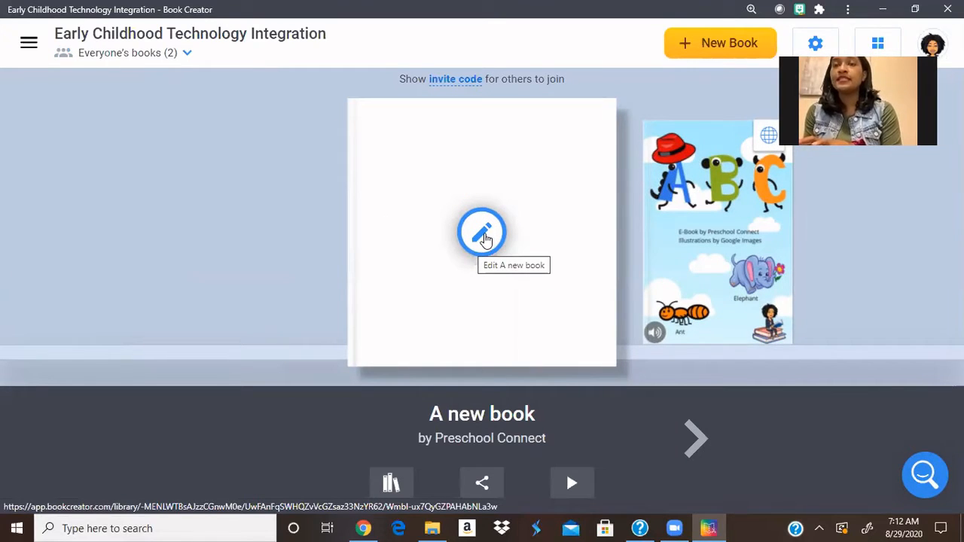
click(483, 233)
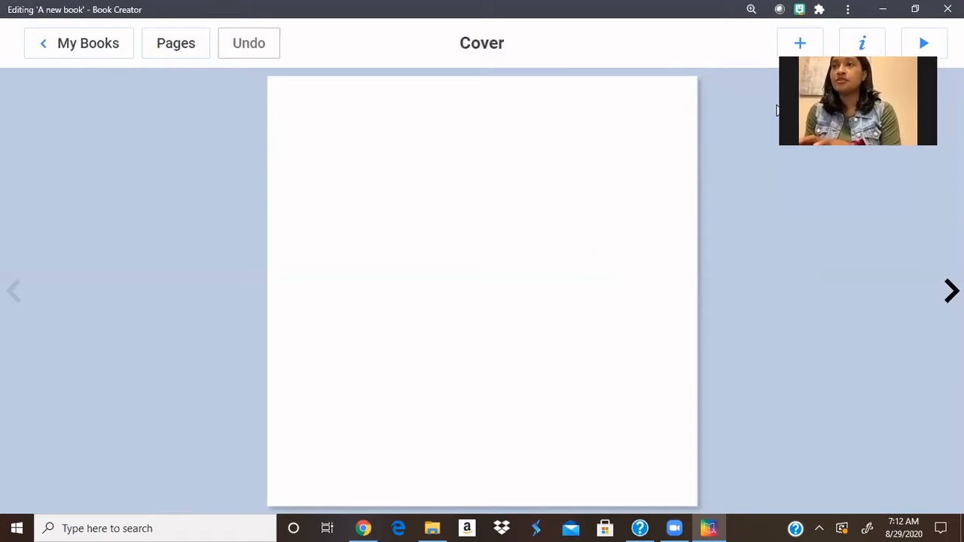
Step: Examine the media, shape and page background options available for the blank cover
click(800, 43)
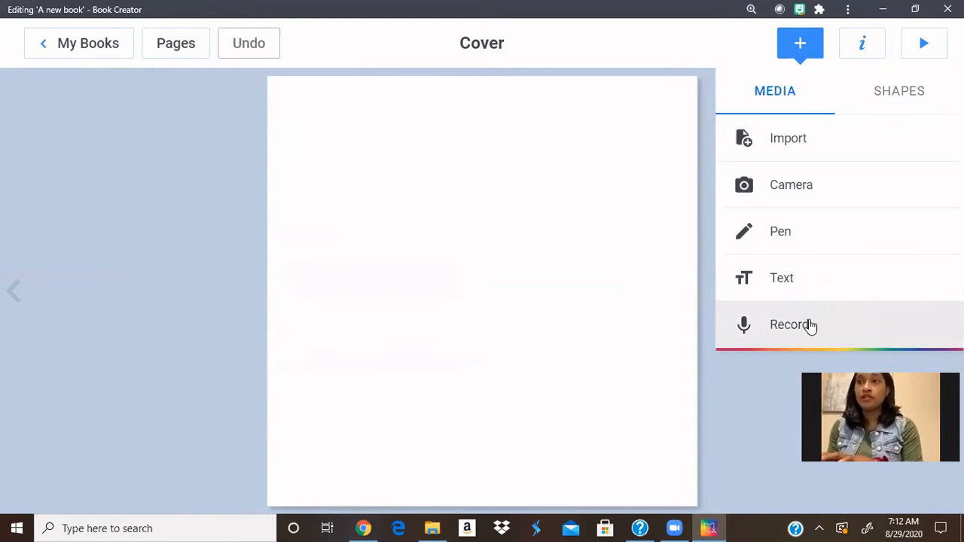
click(931, 93)
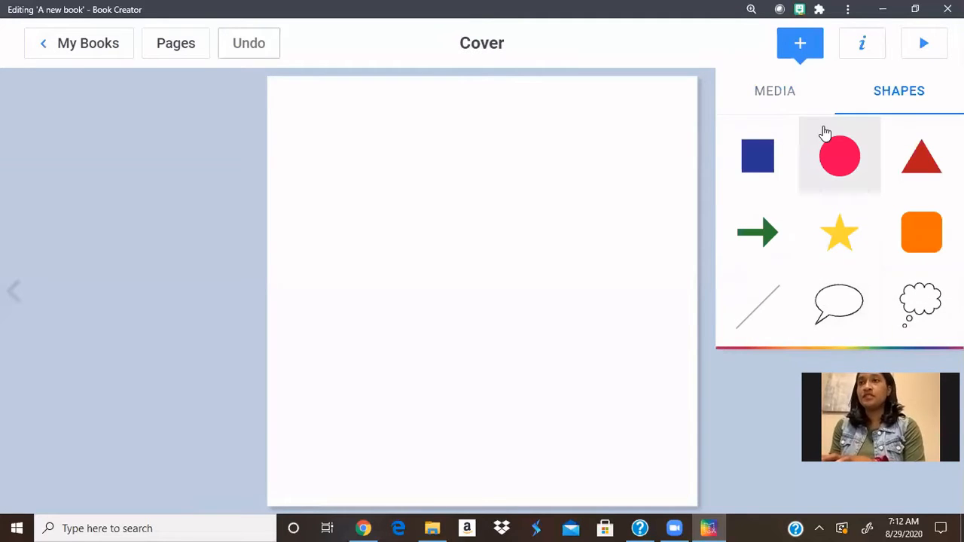
click(865, 48)
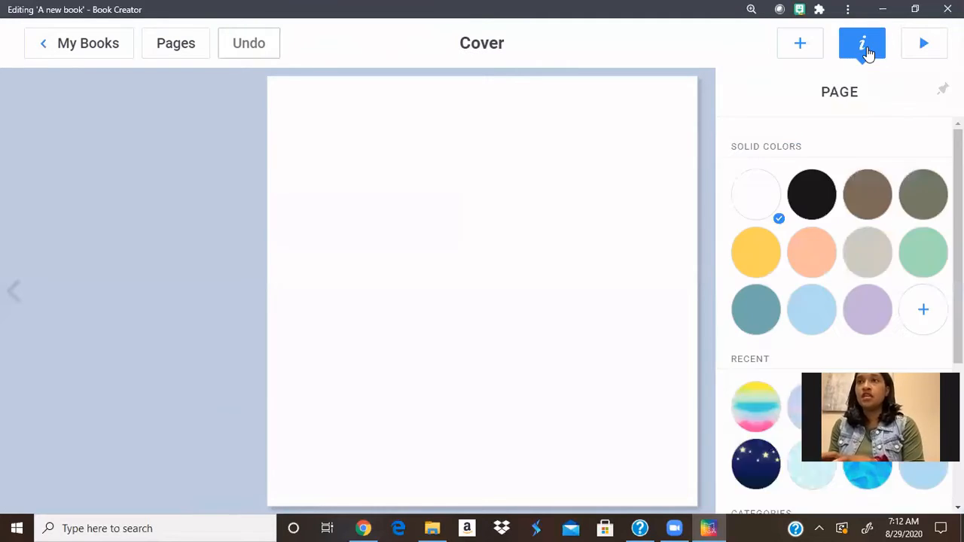
scroll(840, 301, down, 3)
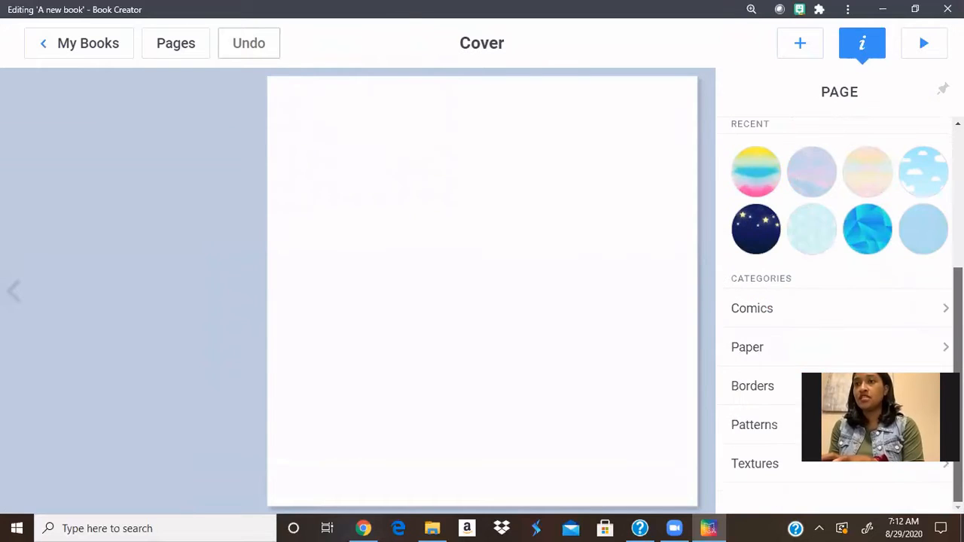
scroll(840, 226, up, 3)
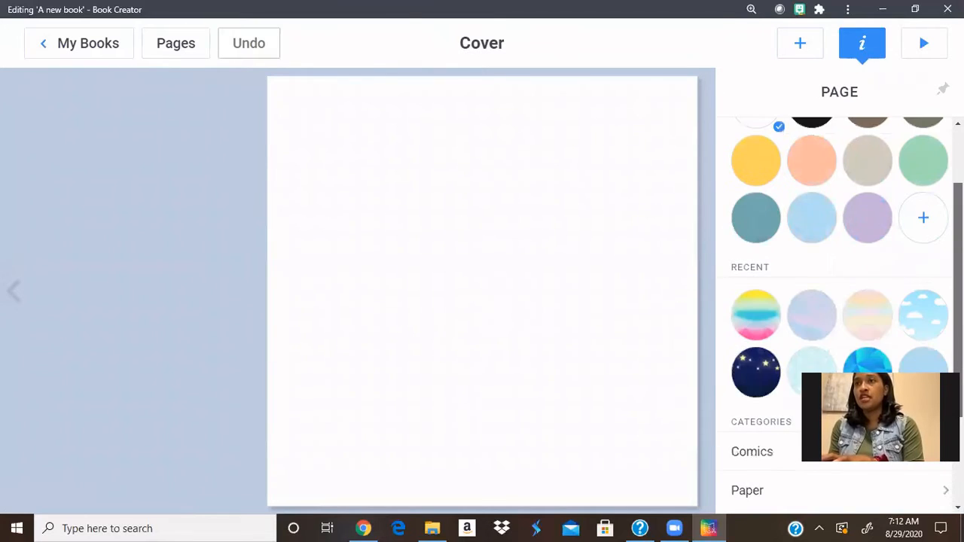
click(806, 54)
click(807, 57)
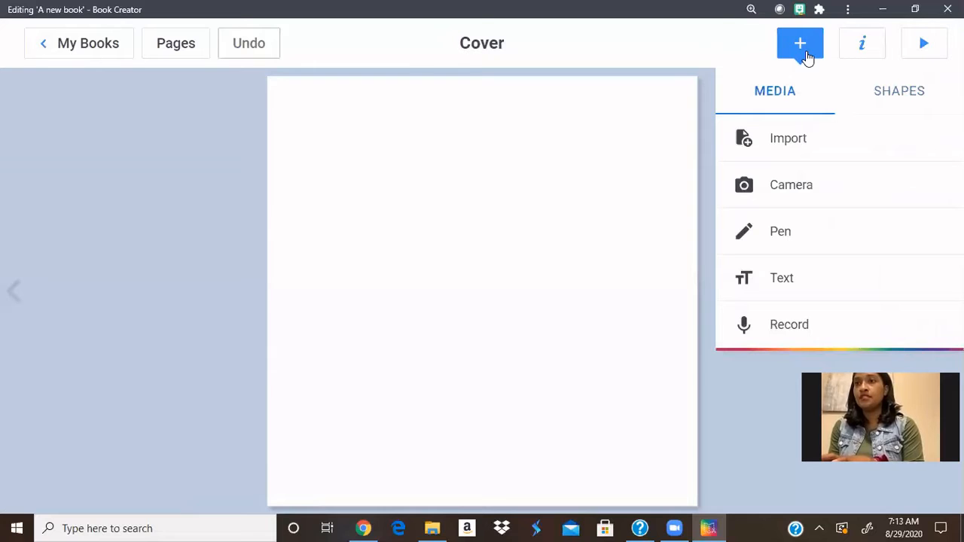
Step: Start a media import for the cover and search Google Images for "1 2 3"
click(819, 141)
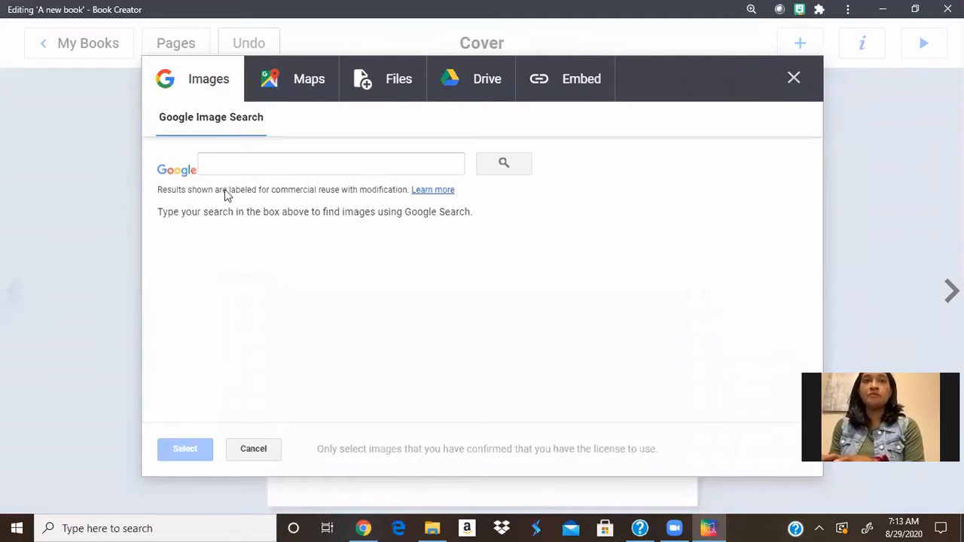
click(249, 171)
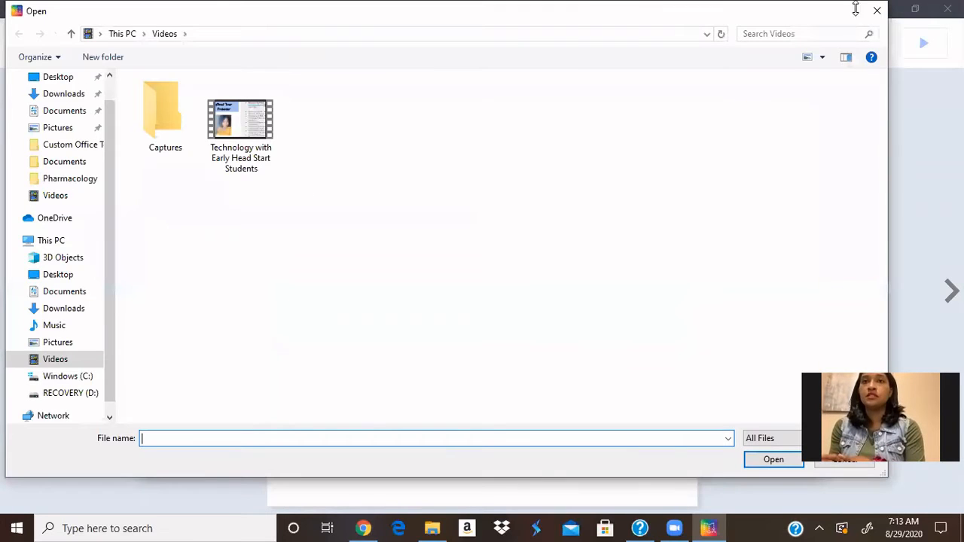
click(877, 10)
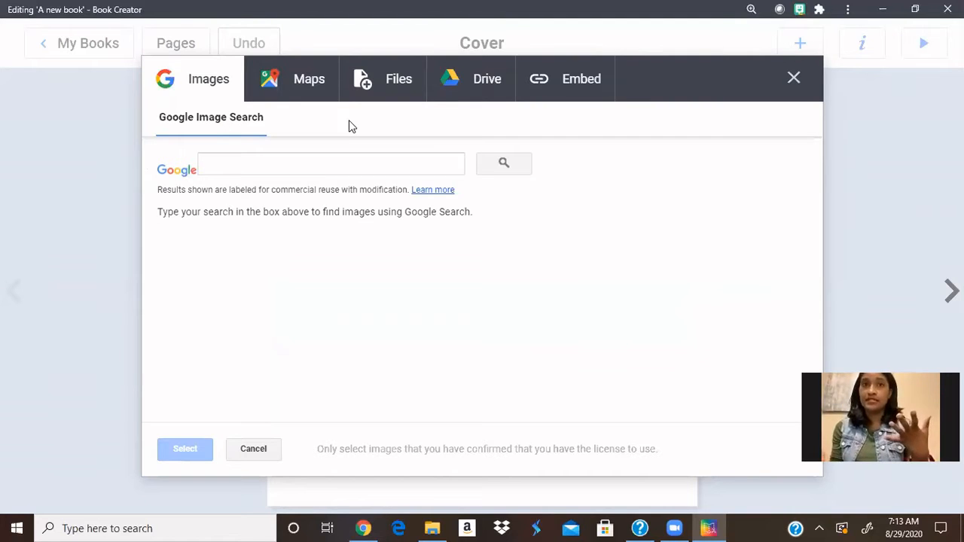
click(357, 167)
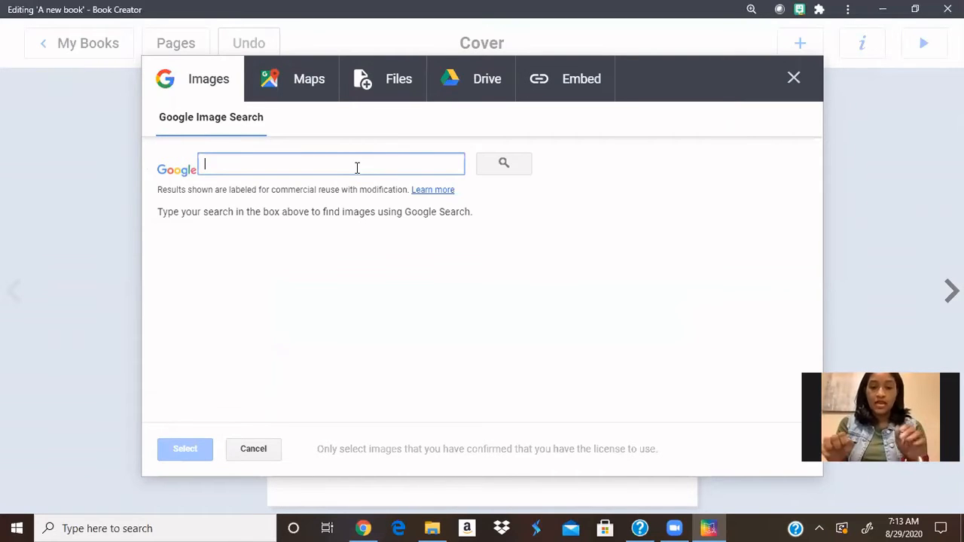
text(1)
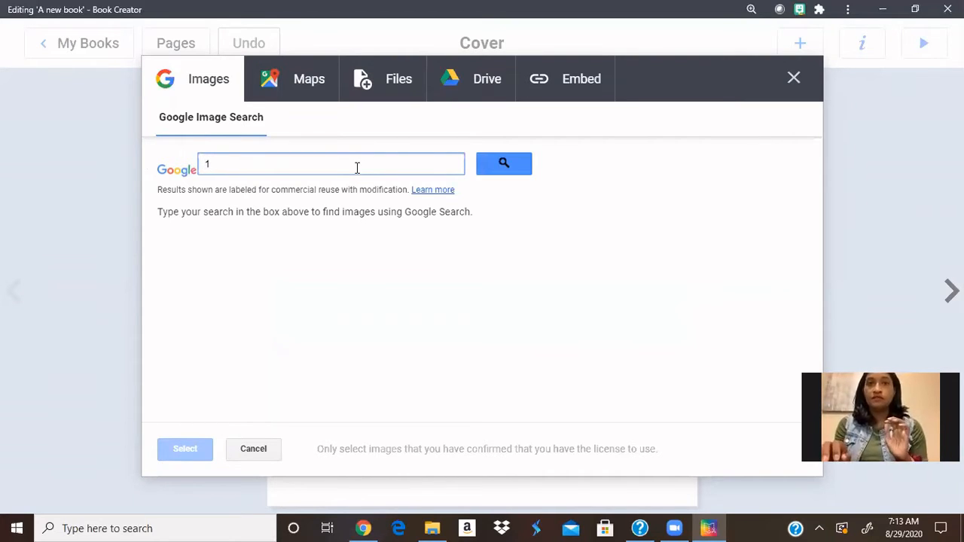
text( 2 3)
key(Return)
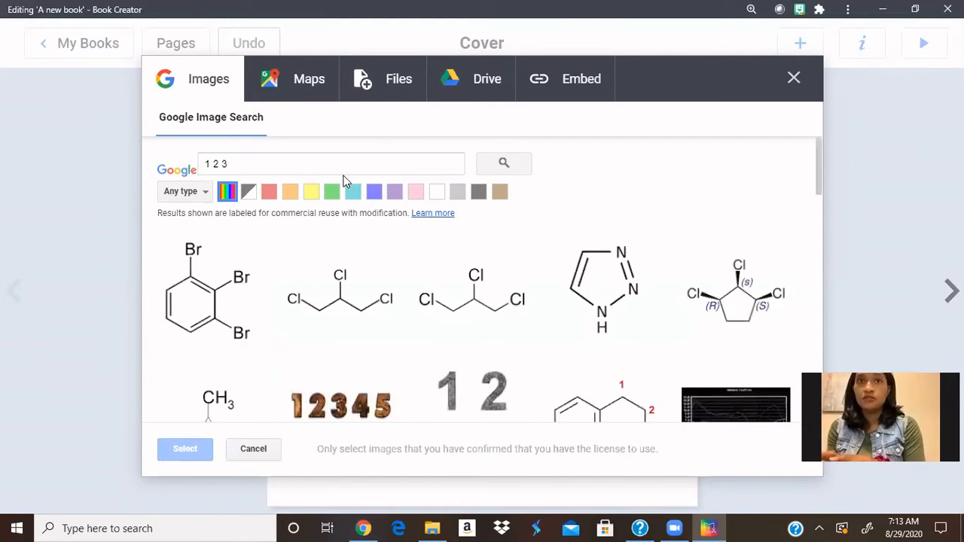
Step: Refine the Google image search to "1 2 3's"
click(361, 168)
text('s)
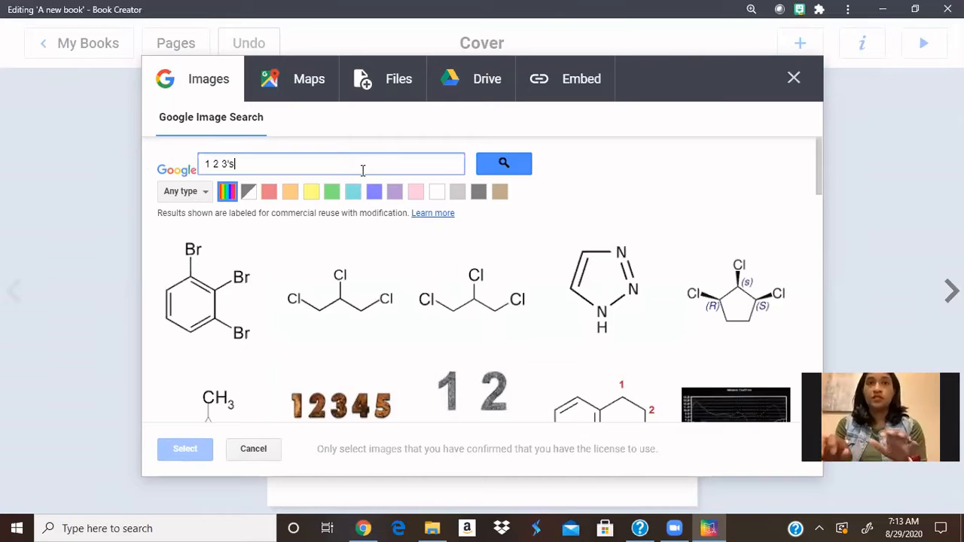
key(Return)
Step: Replace the image search term with "1" and run the search
click(164, 162)
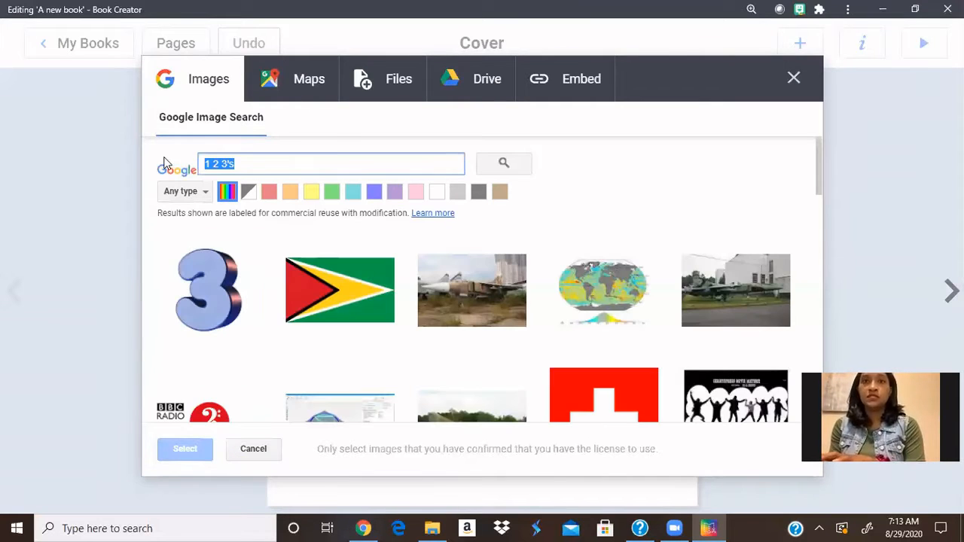
click(350, 150)
text(1)
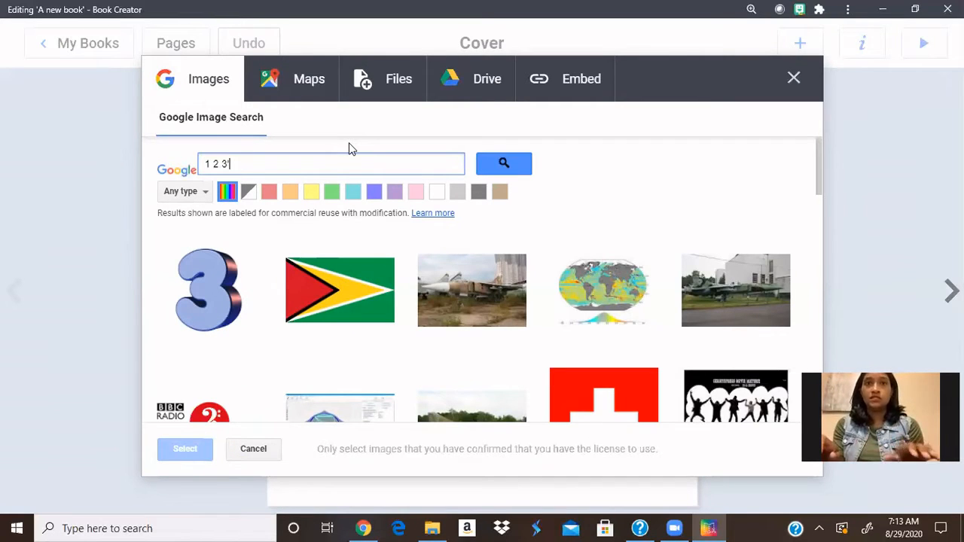
key(BackSpace)
key(BackSpace)
key(BackSpace)
key(BackSpace)
key(BackSpace)
text(1)
key(Return)
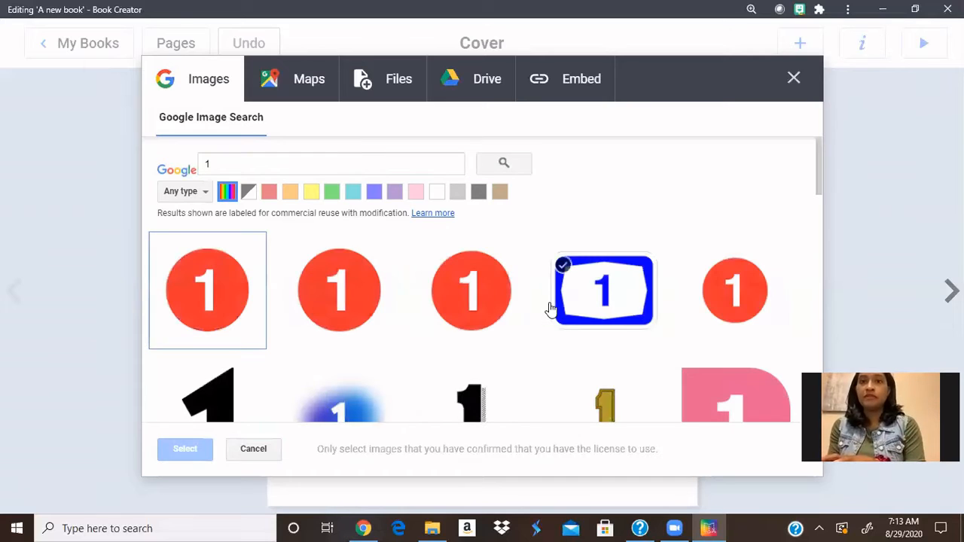
Step: Find the image of the colourful digits 1 to 9 in the results and insert it on the cover
scroll(816, 222, down, 2)
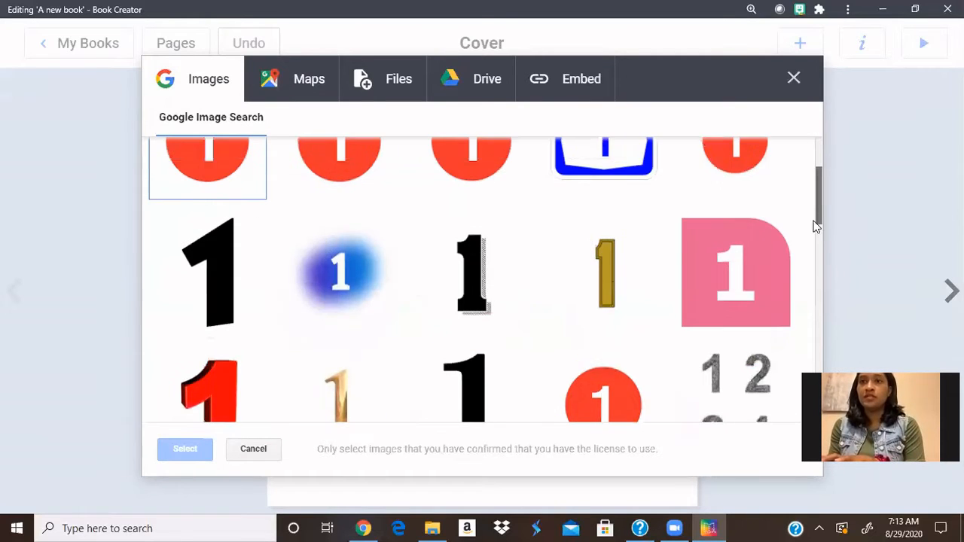
scroll(816, 226, down, 5)
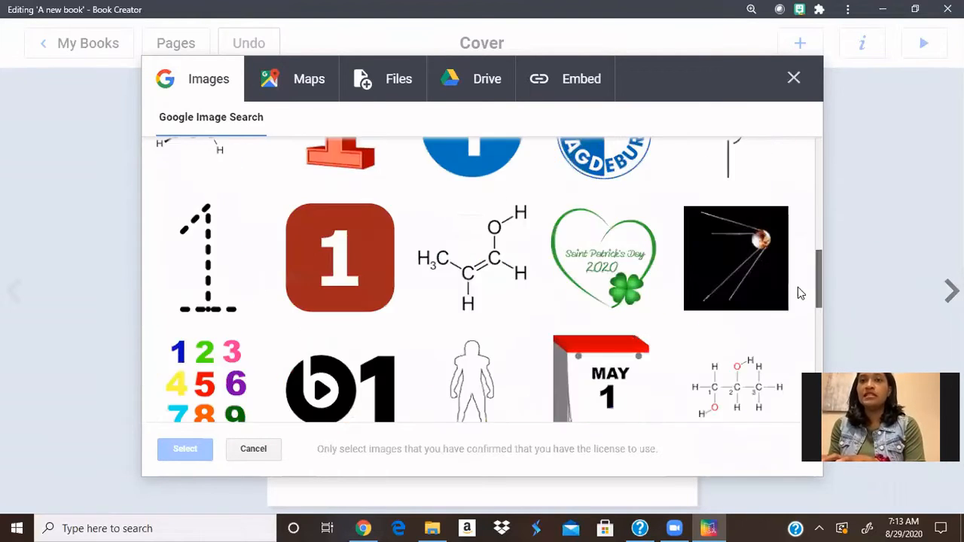
scroll(795, 317, down, 3)
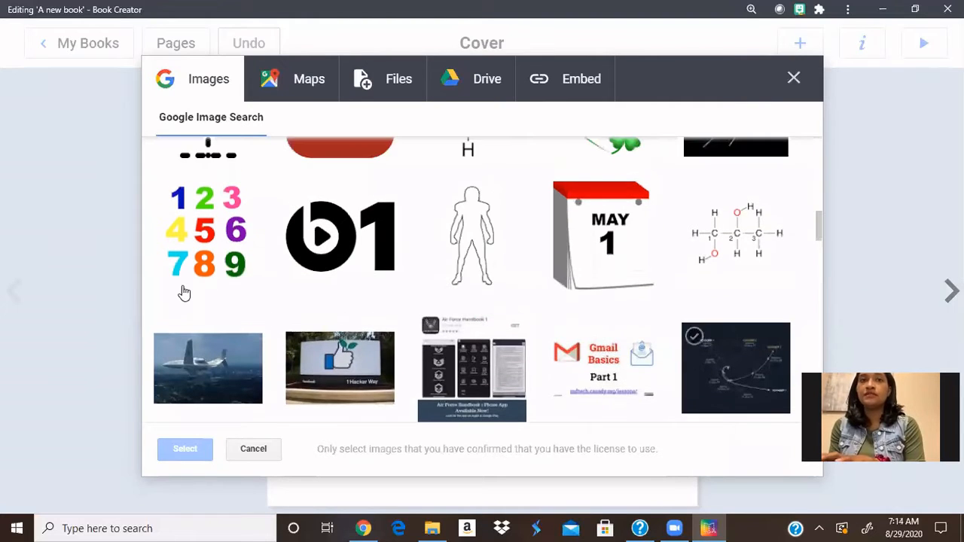
click(197, 260)
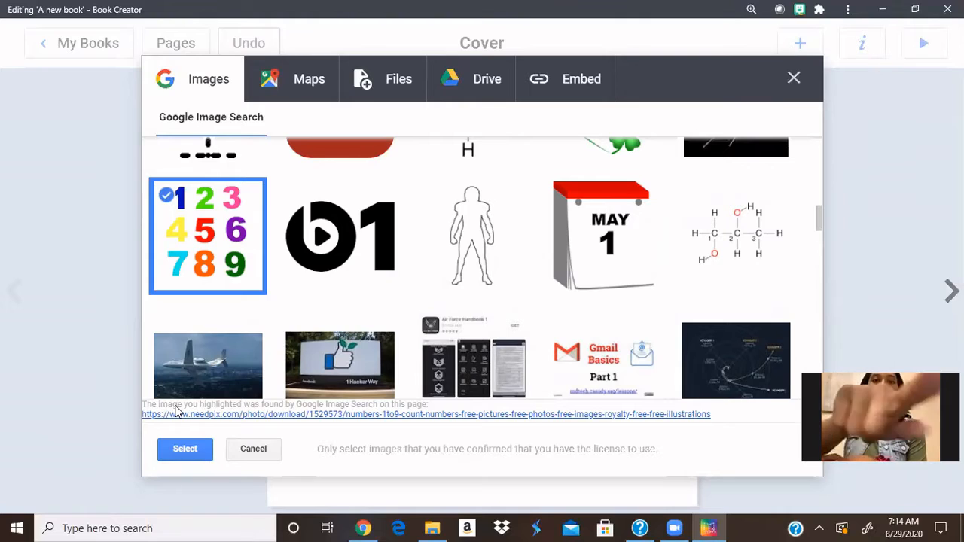
key(Return)
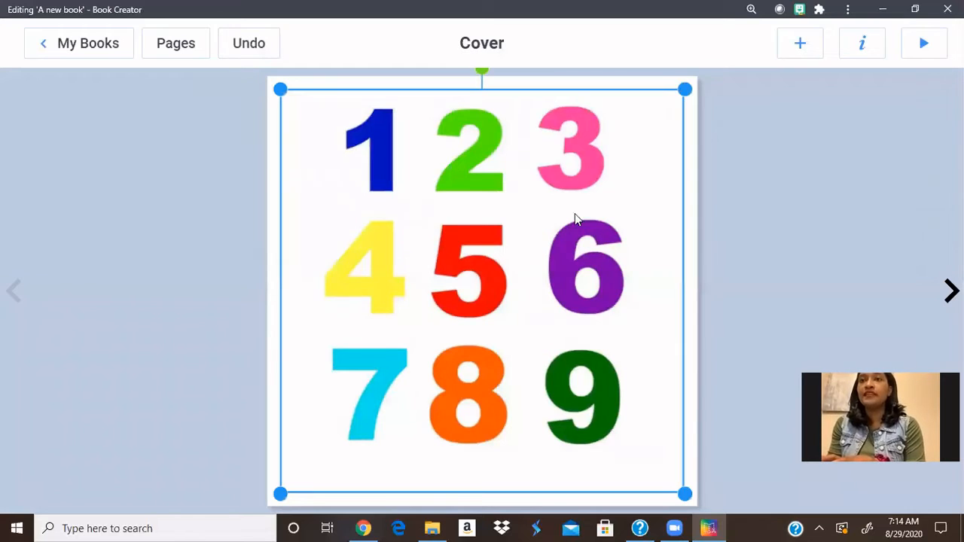
Step: Shrink the digits image to about half its size and place it below the cover's centre at about x 186 px, y 219 px
drag(575, 213, 499, 274)
drag(451, 304, 568, 245)
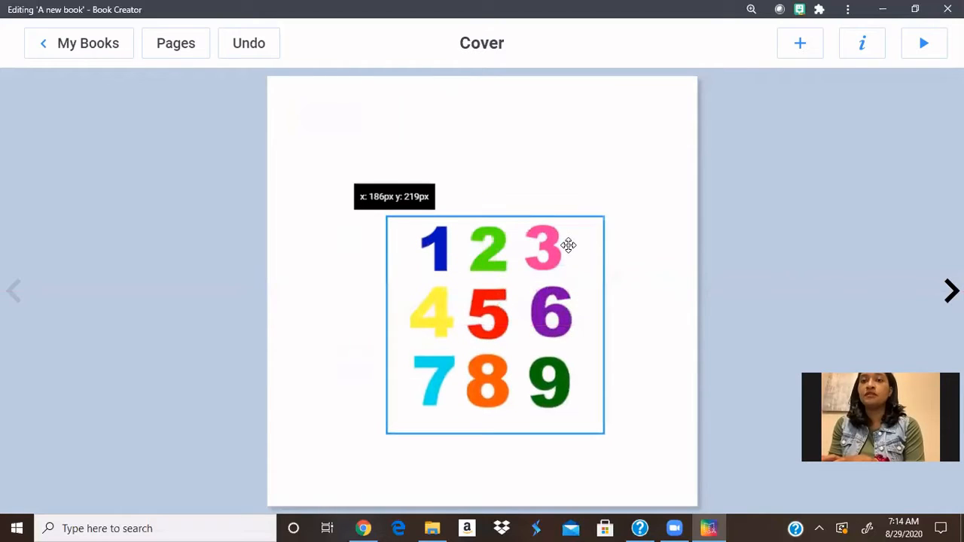
click(767, 145)
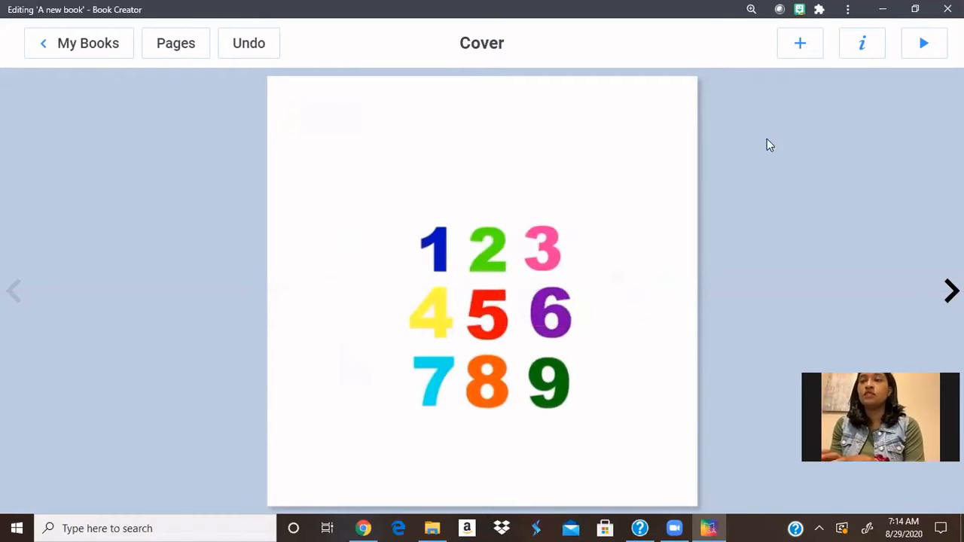
Step: Add a text element to the cover with "1, 2, 3's" on one line and "My Counting Book" below it
click(810, 56)
click(802, 275)
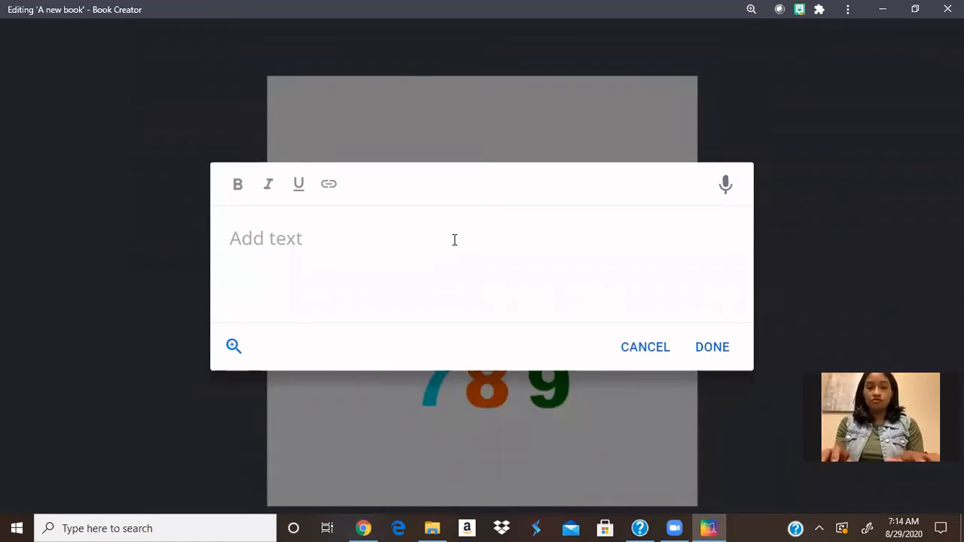
text(1, 2)
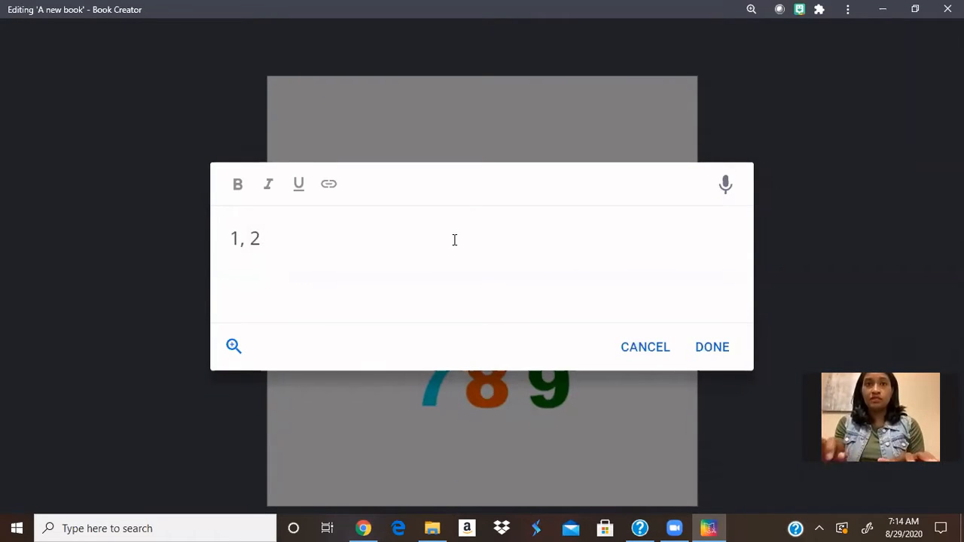
text(. 3)
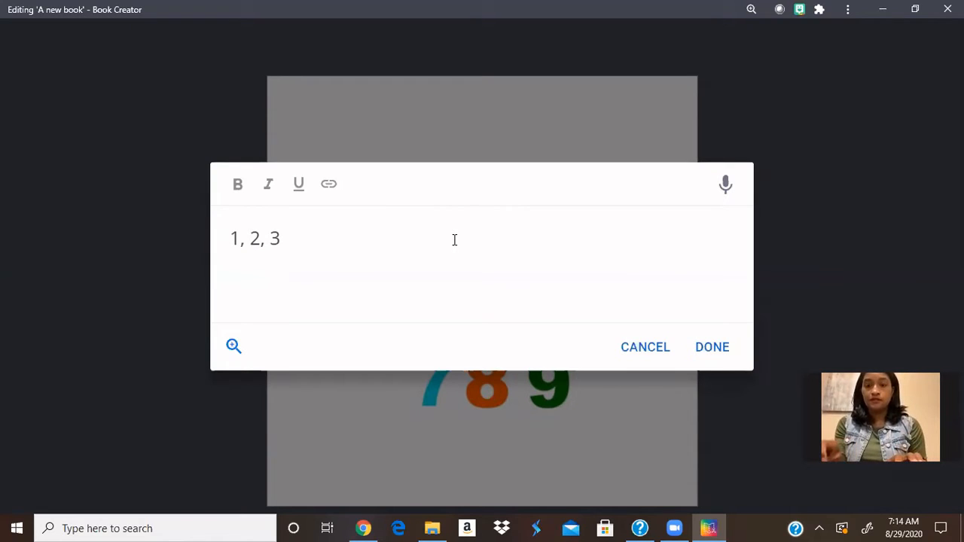
text(')
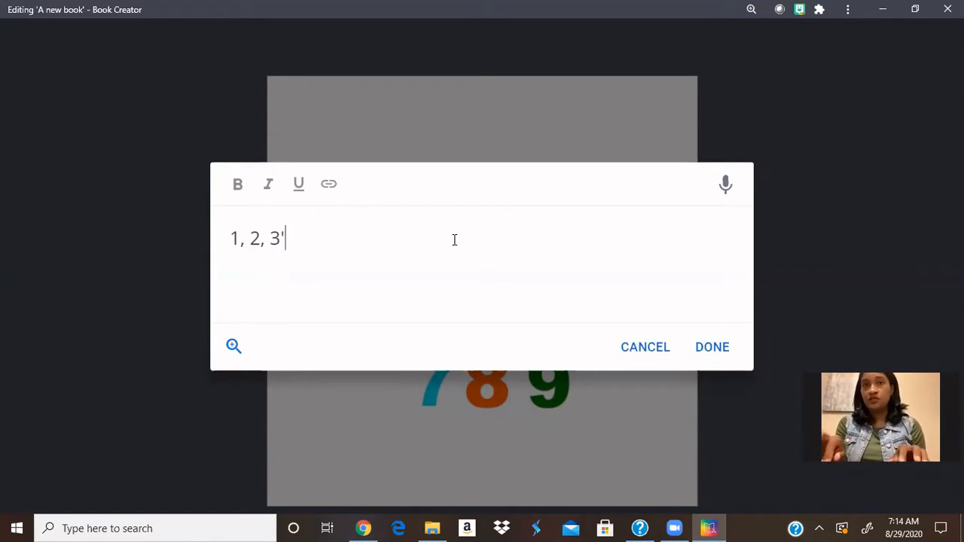
text(s)
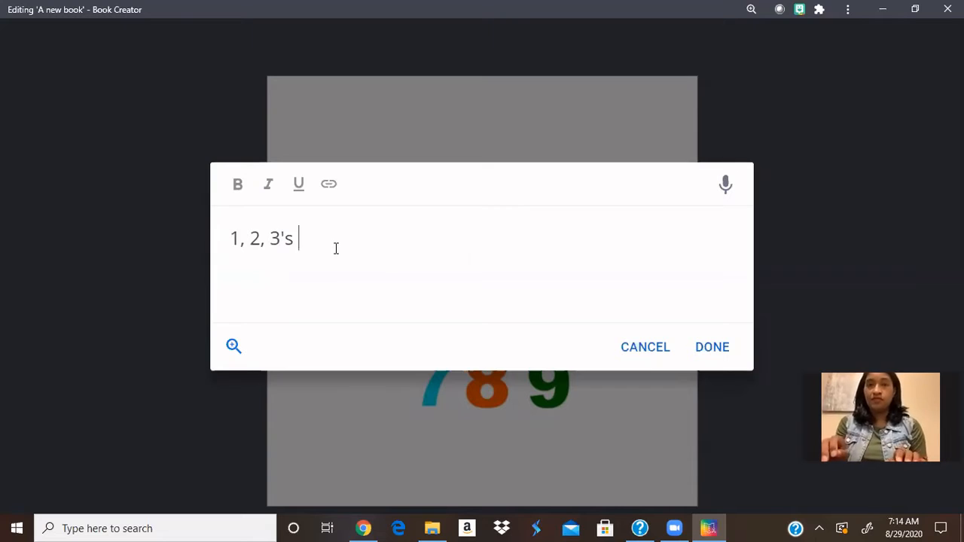
key(Return)
text(My Cou)
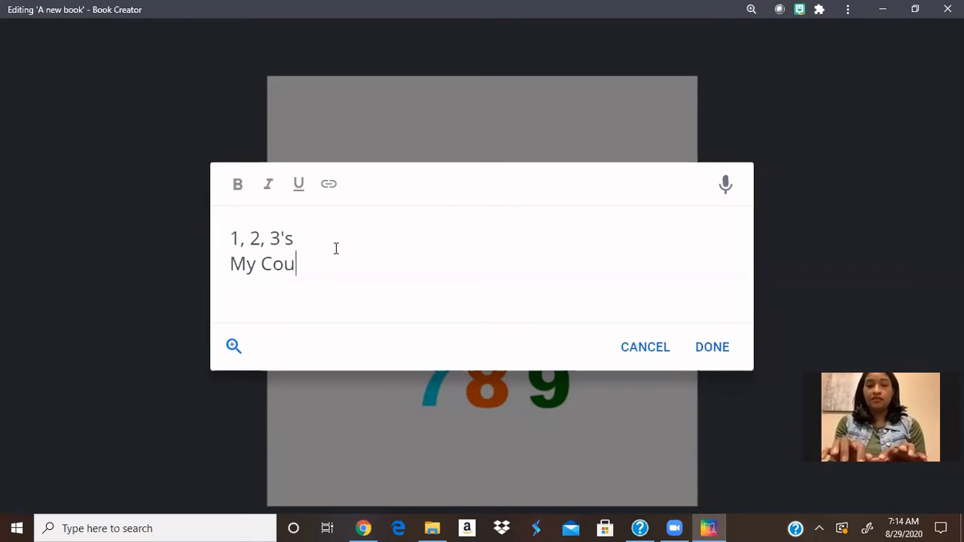
text(nting Bpp)
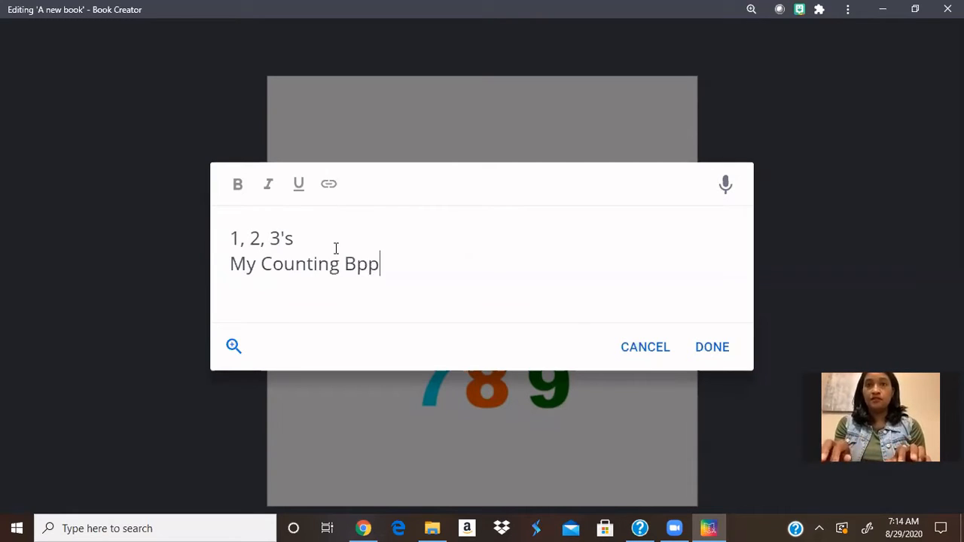
key(BackSpace)
key(BackSpace)
text(ook)
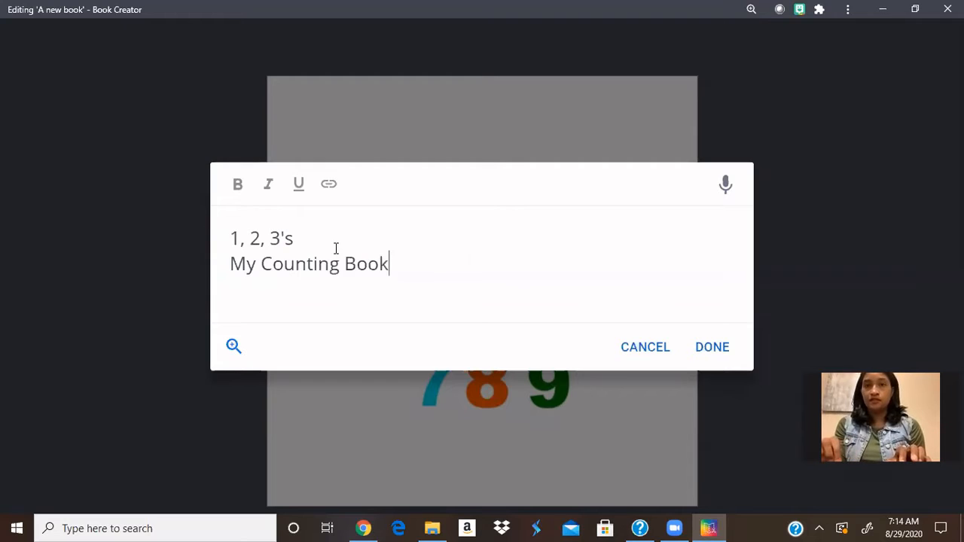
Step: Insert the word "Little" before "Counting" in the title text and place the text on the cover
key(Left)
key(Left)
key(Left)
key(Left)
key(Left)
key(Left)
key(Left)
key(Left)
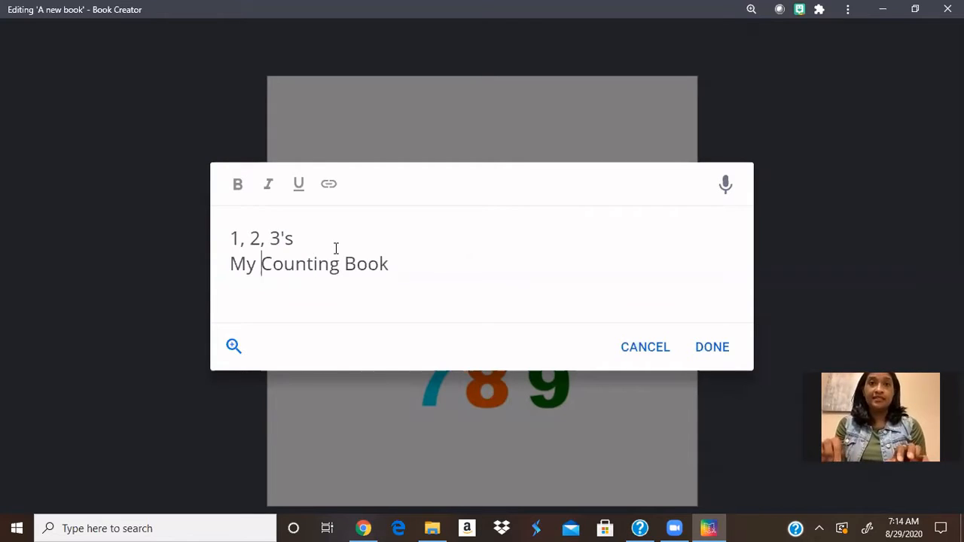
text(Little)
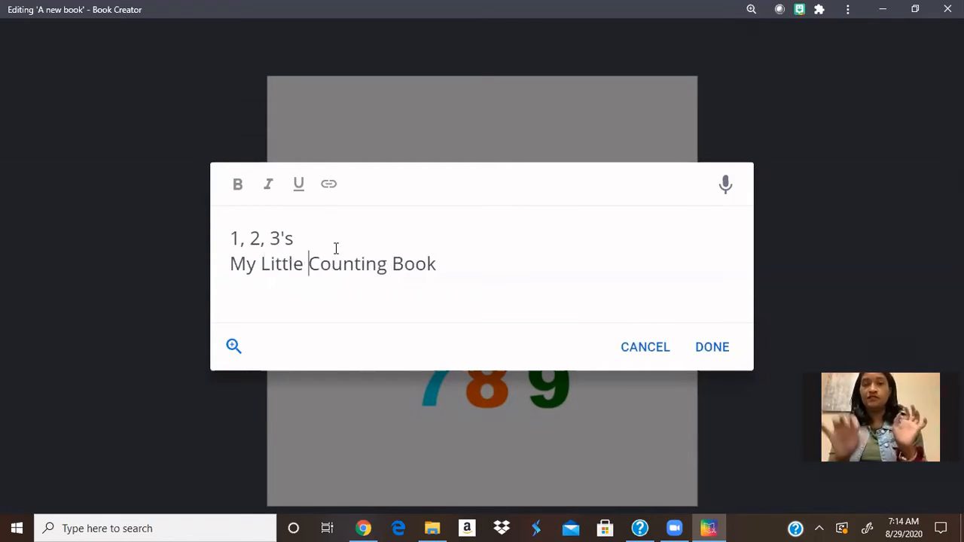
click(714, 351)
click(370, 164)
click(415, 177)
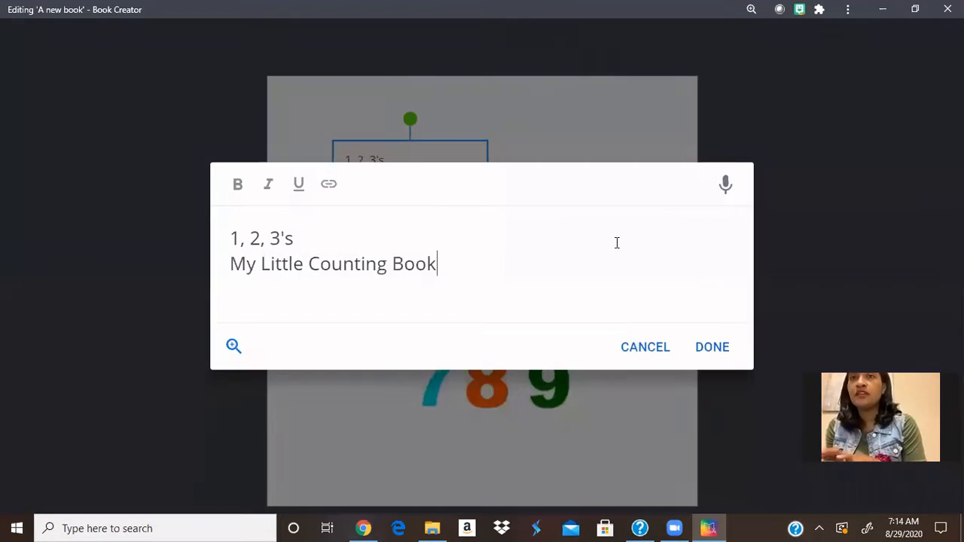
click(633, 353)
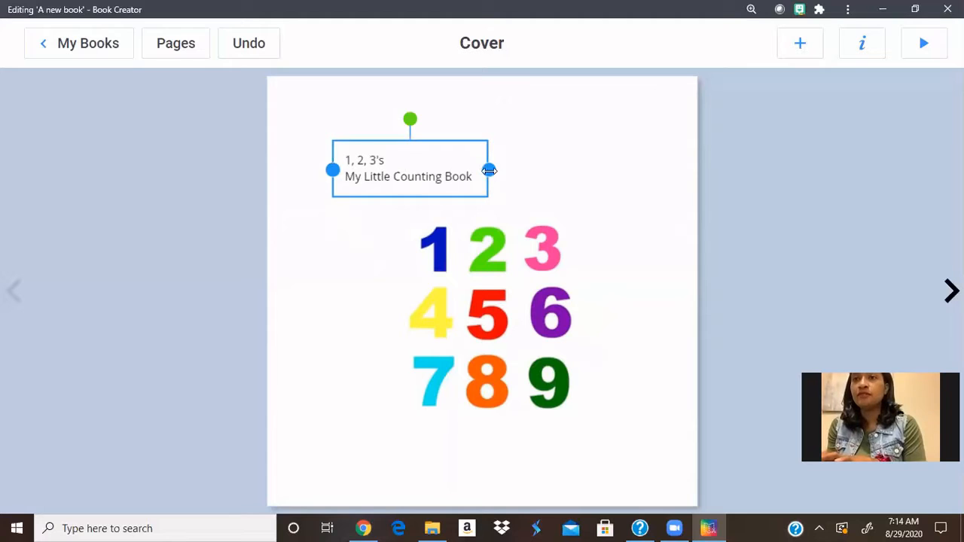
Step: Widen the title text box to about twice its width above the digits image and shift it slightly to the right
drag(489, 170, 647, 168)
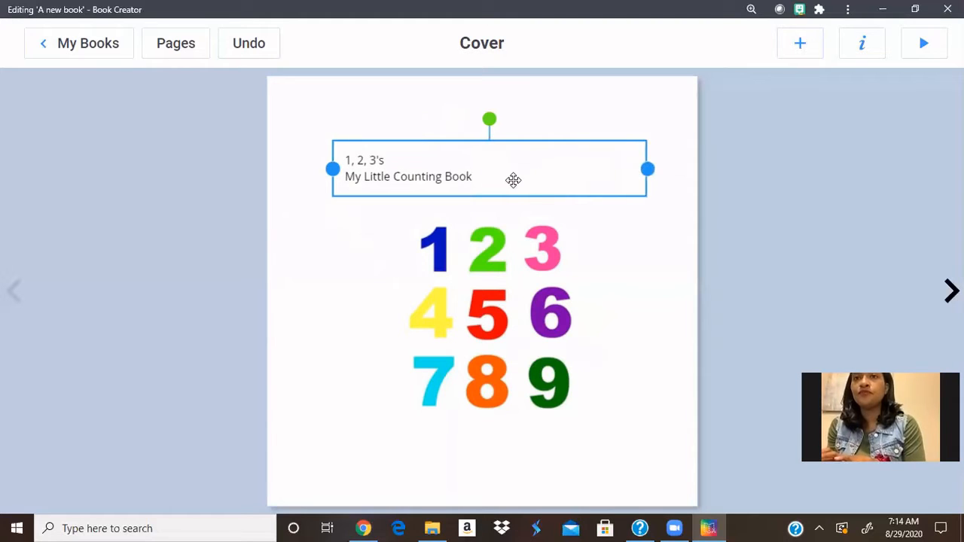
click(474, 175)
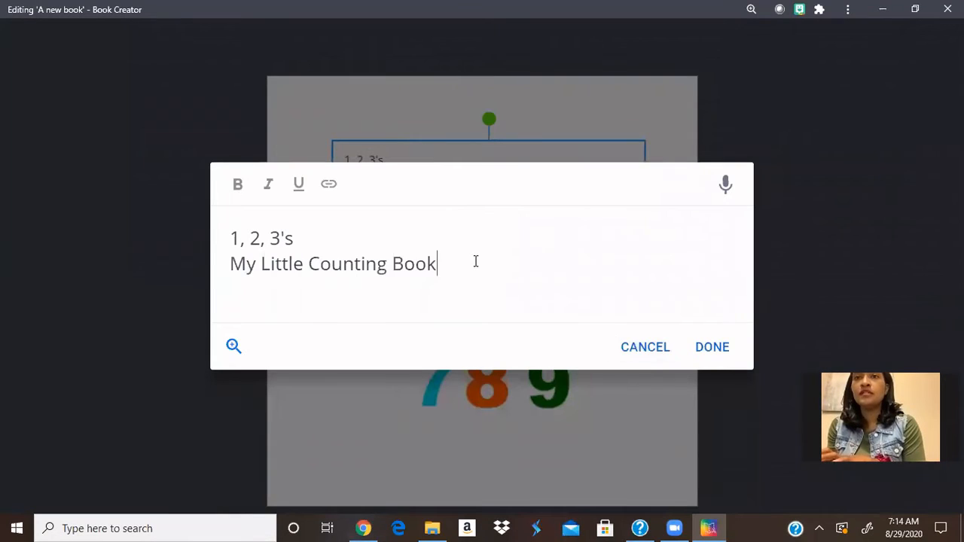
click(704, 348)
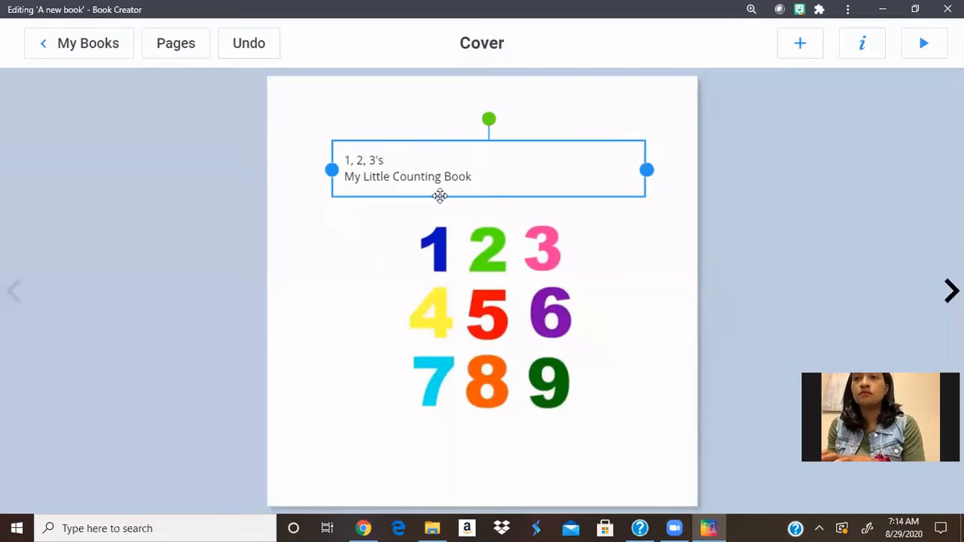
mouse_move(444, 175)
mouse_down()
mouse_move(460, 179)
mouse_move(440, 177)
mouse_up()
Step: Make both lines of the cover title text bold
double_click(435, 178)
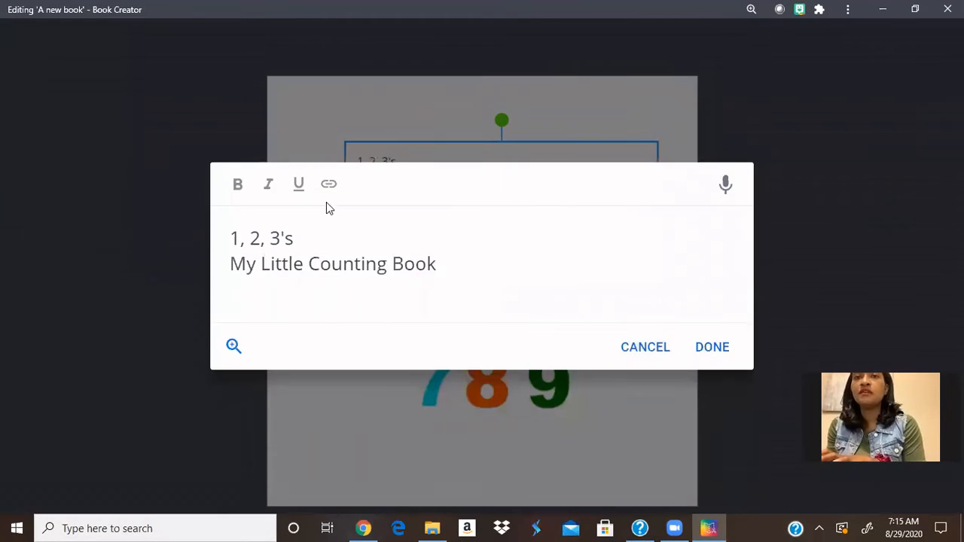
click(245, 194)
drag(444, 265, 188, 235)
click(236, 184)
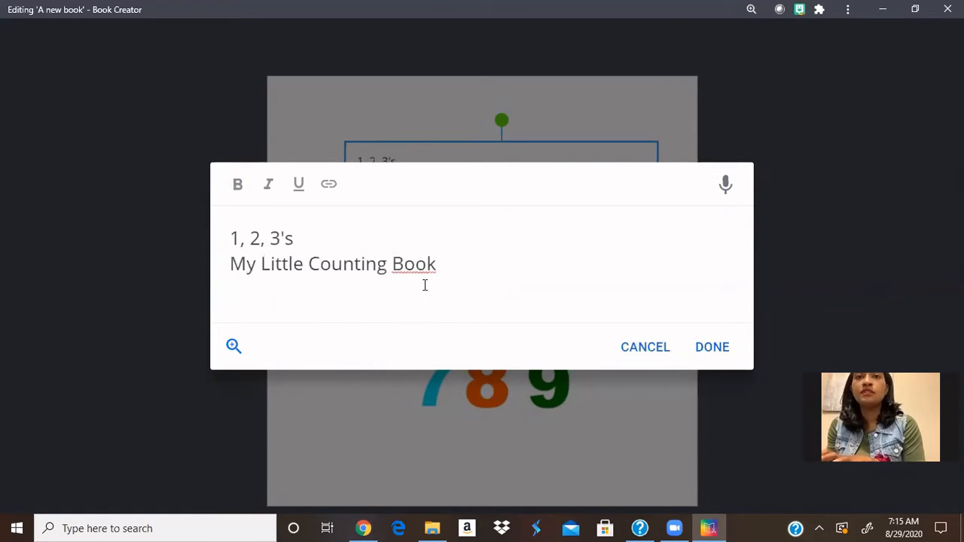
key(ctrl+a)
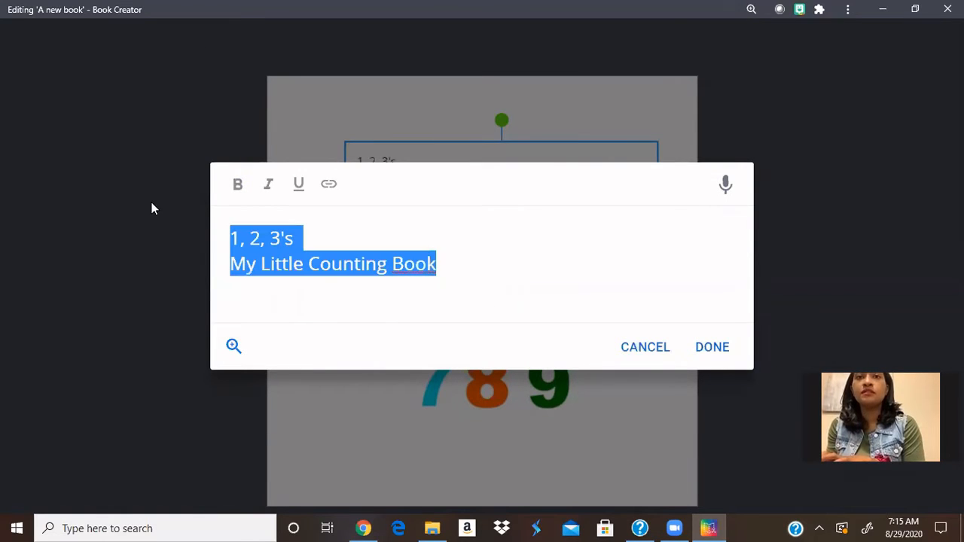
click(237, 185)
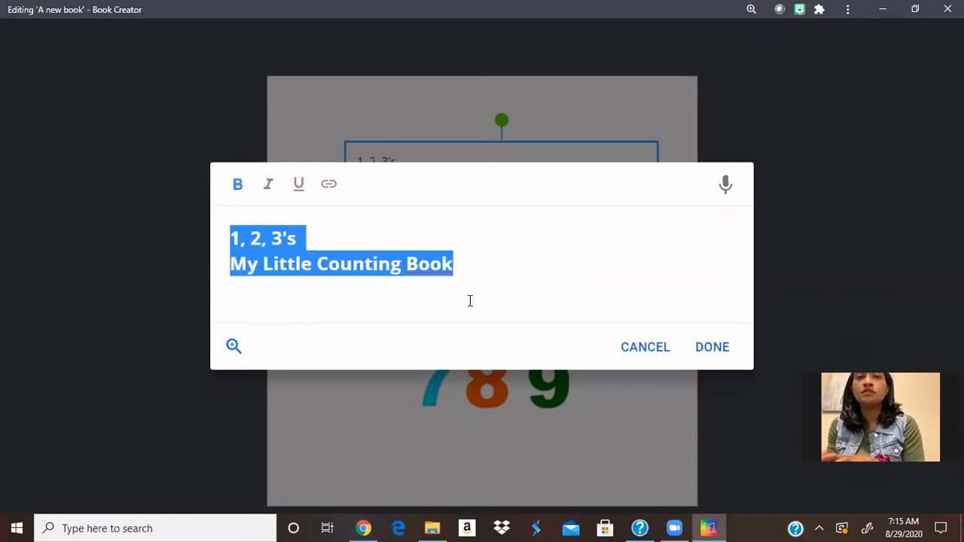
click(565, 269)
click(720, 360)
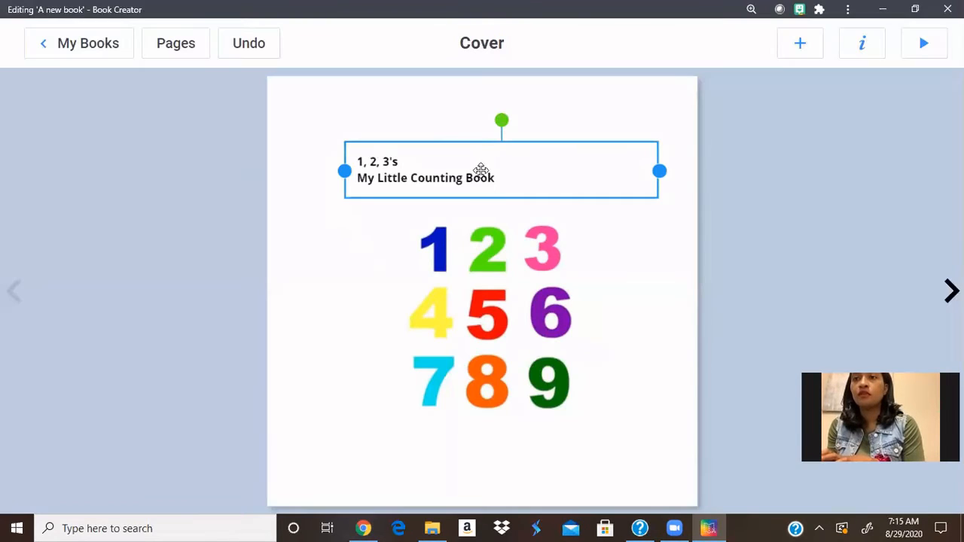
Step: Narrow the title text box, then widen it again to span most of the space above the digits image
drag(652, 170, 457, 166)
drag(530, 165, 645, 164)
Step: Copy the second line, "My Little Counting Book", from the cover title text
double_click(485, 175)
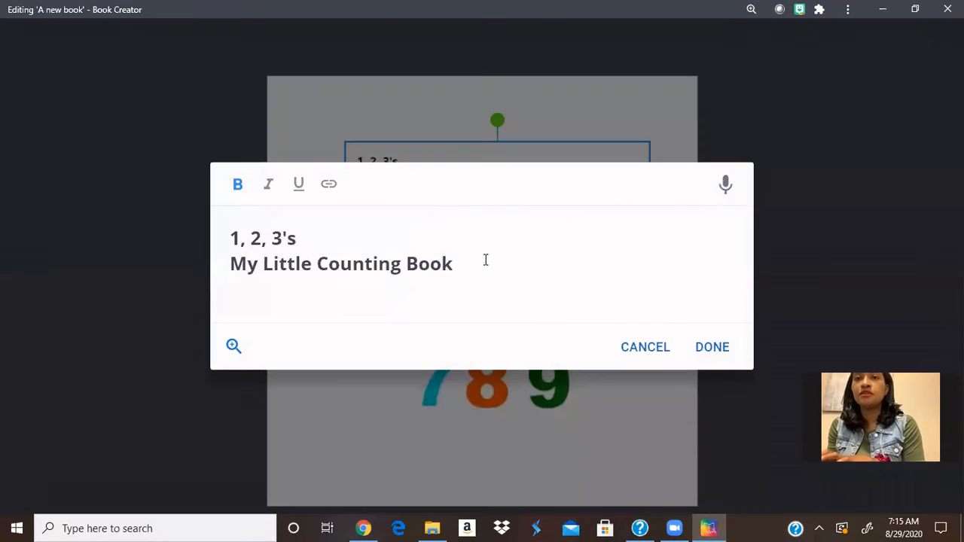
key(ctrl+a)
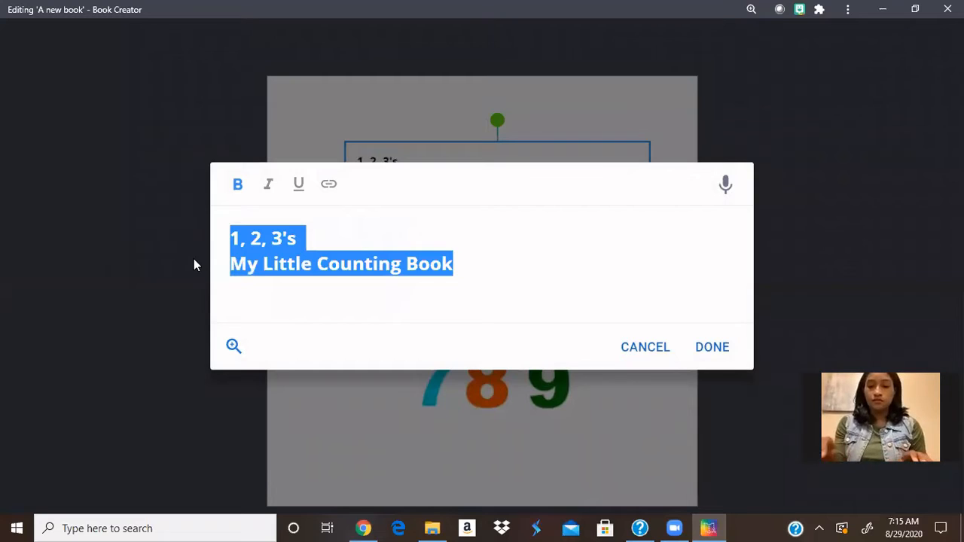
key(Left)
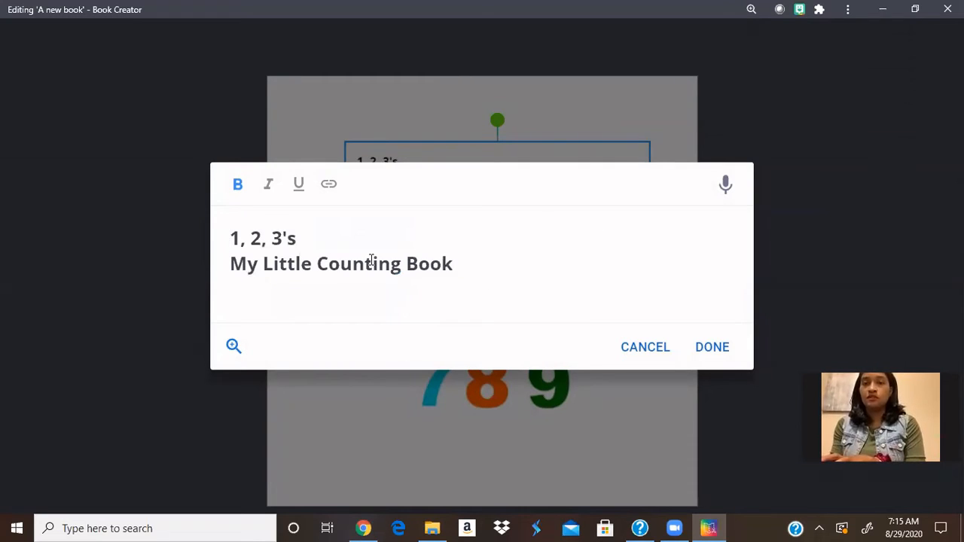
drag(452, 263, 211, 270)
drag(496, 285, 228, 278)
key(ctrl+c)
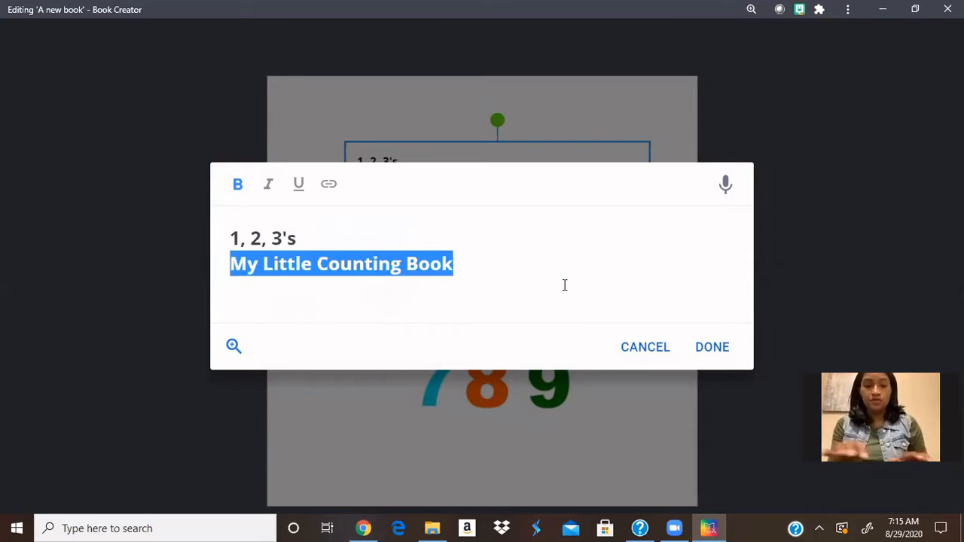
Step: Delete the second line from the cover title text and move the remaining "1, 2, 3's" to the center above the digits image
key(BackSpace)
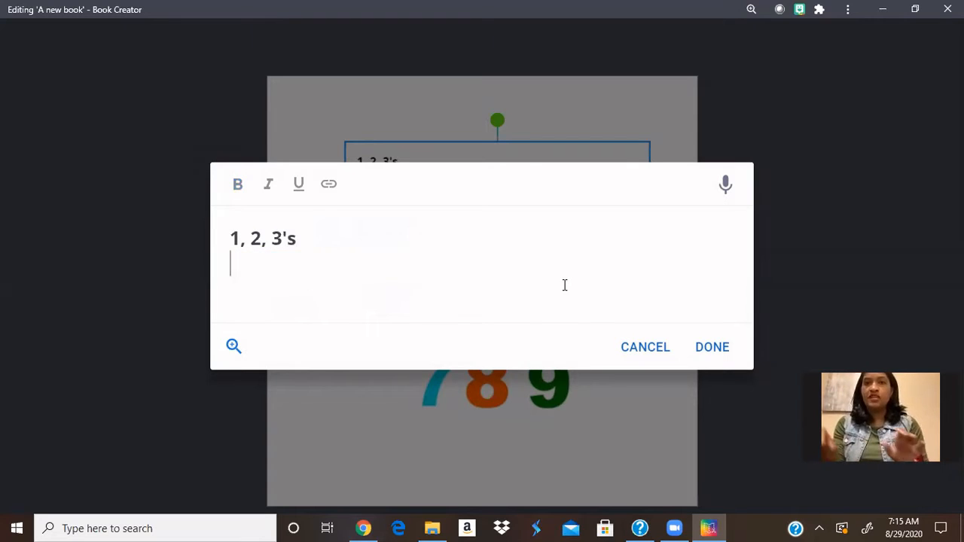
click(718, 345)
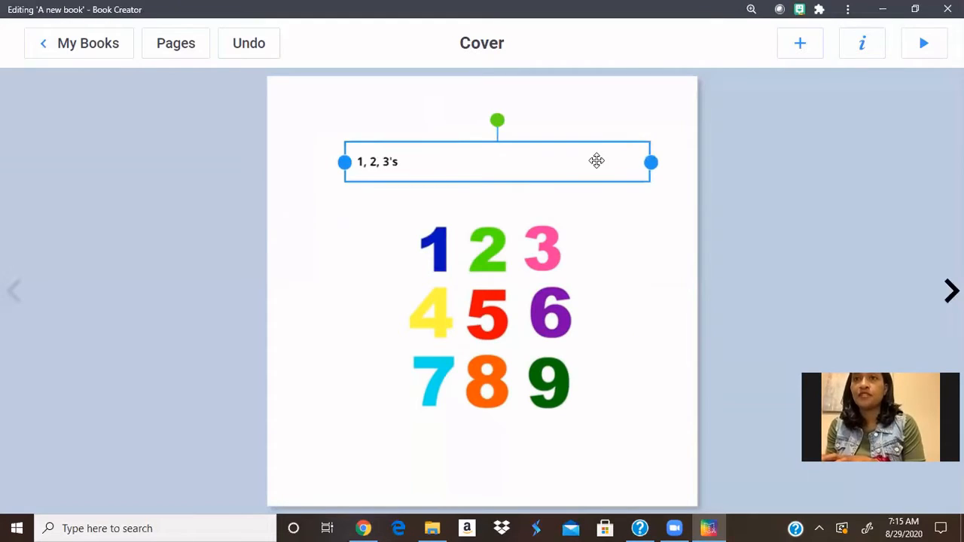
drag(595, 159, 695, 144)
click(648, 194)
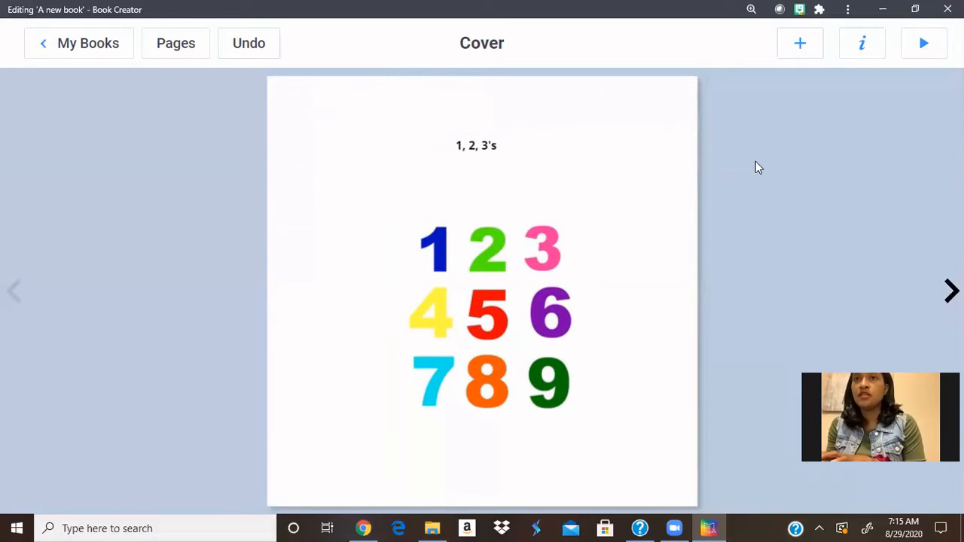
Step: Add a separate text box with the copied "My Little Counting Book" and place it just below "1, 2, 3's"
click(813, 50)
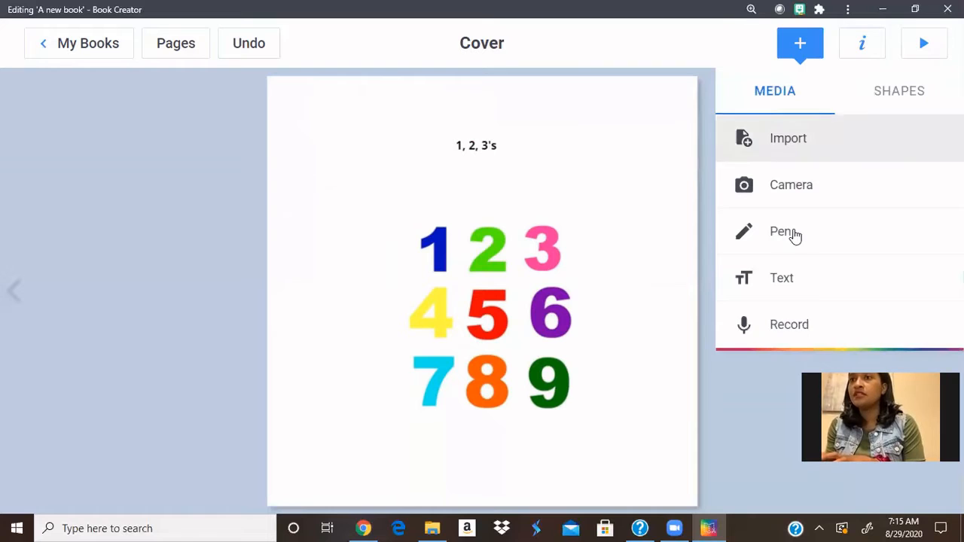
click(788, 270)
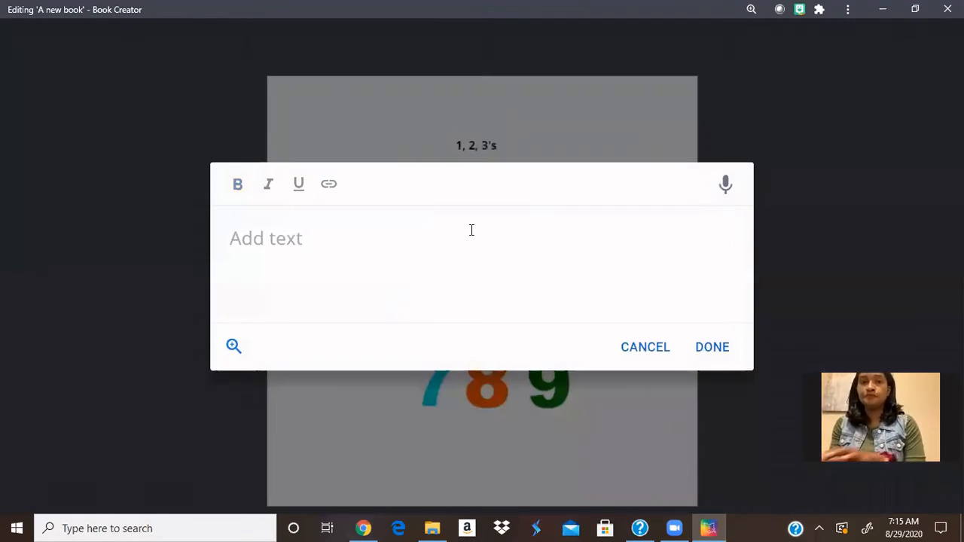
key(ctrl+v)
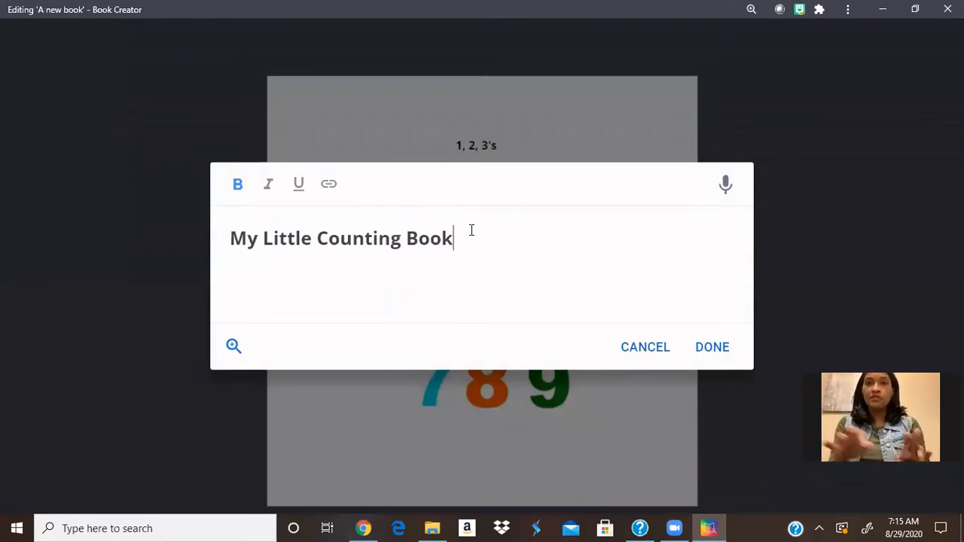
click(707, 346)
drag(495, 167, 623, 171)
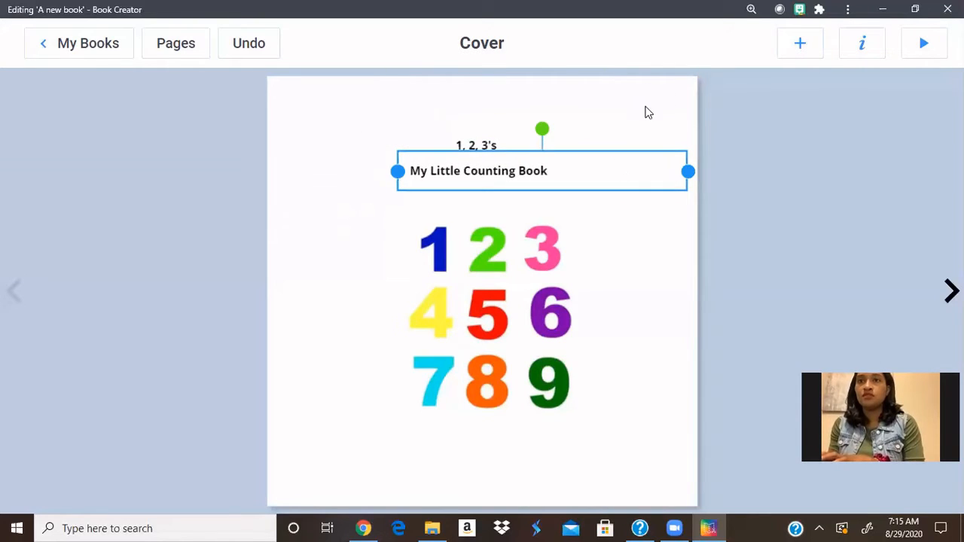
Step: Nudge "My Little Counting Book" and "1, 2, 3's" slightly to line them up above the digits image
click(636, 120)
click(558, 168)
drag(558, 168, 558, 168)
click(598, 138)
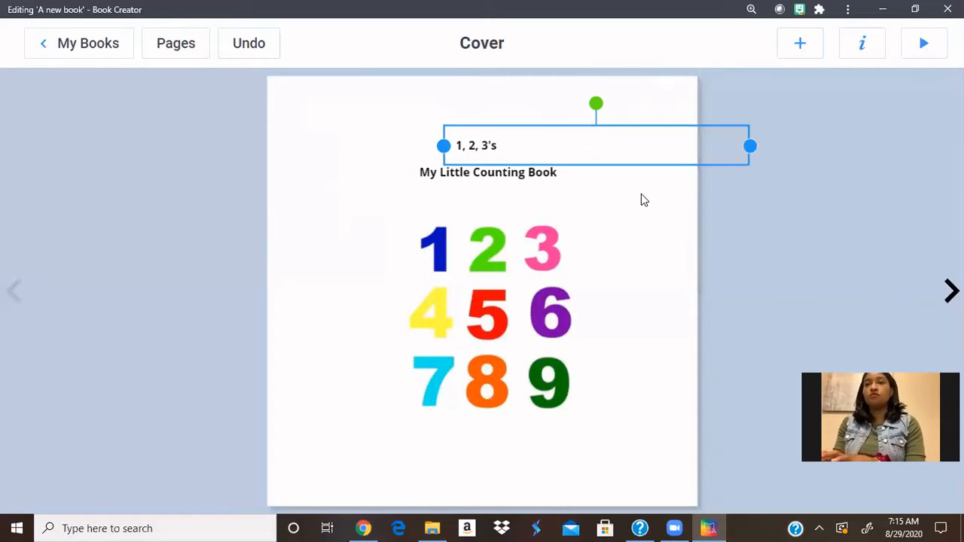
click(615, 245)
drag(484, 179, 515, 144)
click(614, 133)
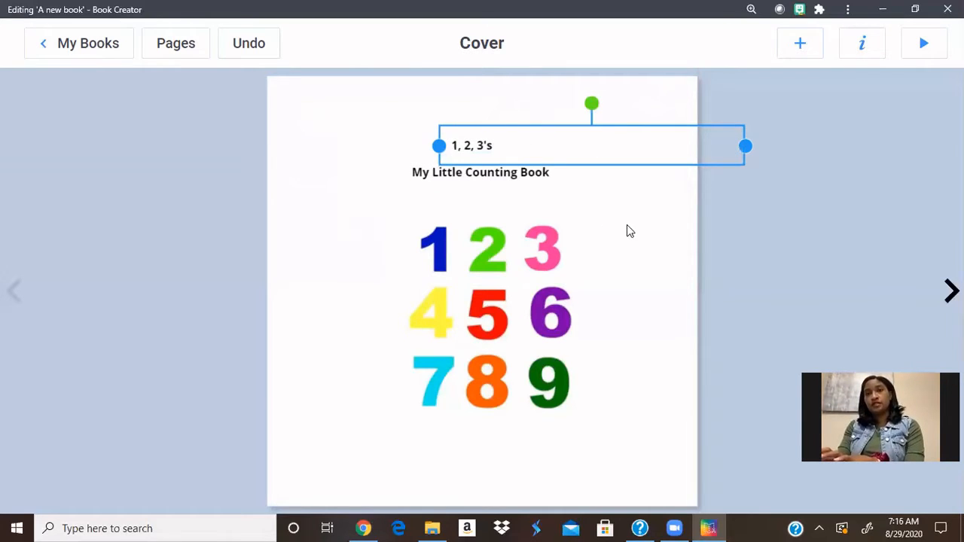
click(637, 229)
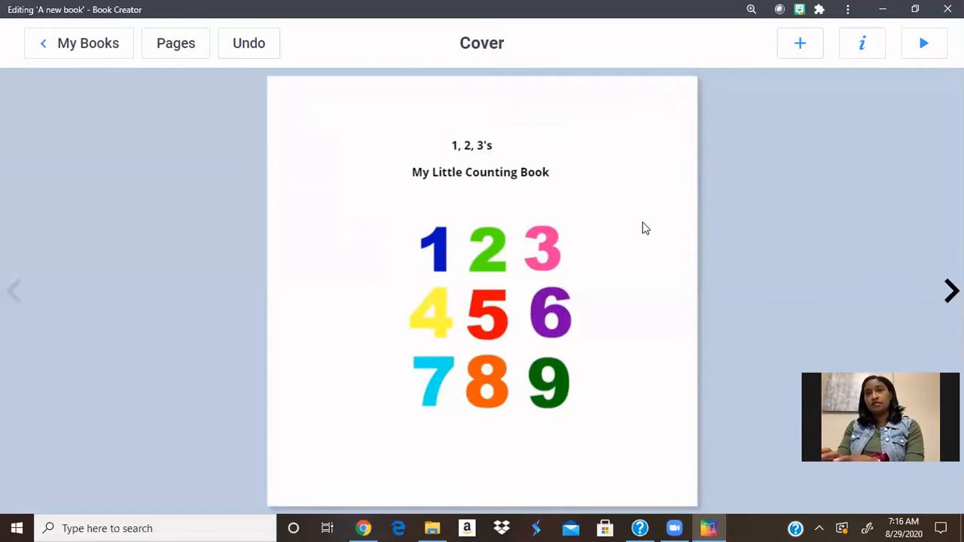
Step: Shift "1, 2, 3's" slightly to the right to center it over "My Little Counting Book"
click(512, 146)
drag(514, 147, 515, 146)
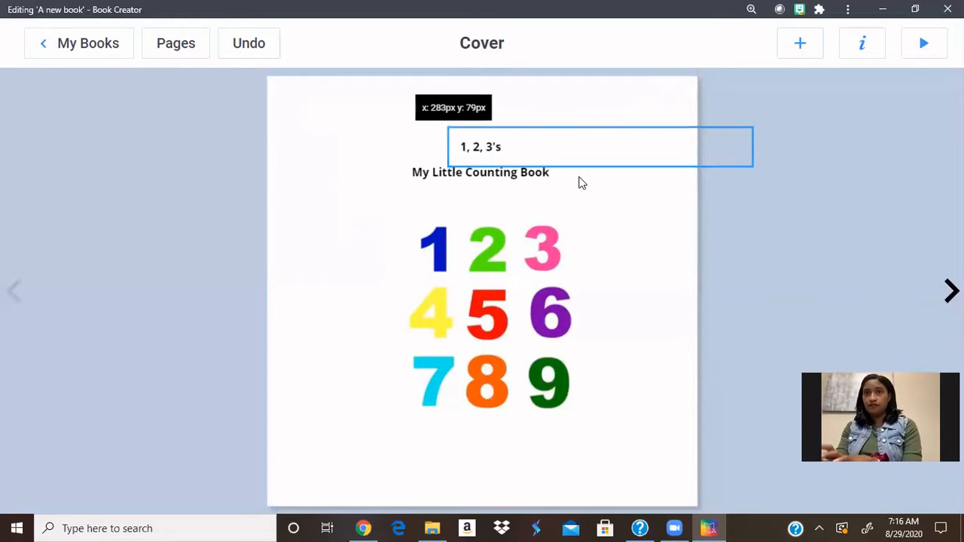
click(666, 240)
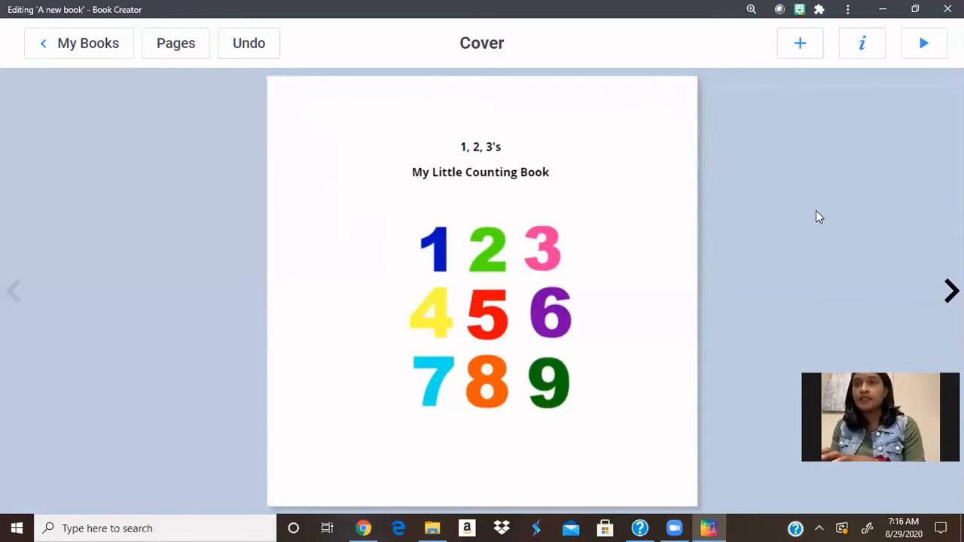
click(498, 183)
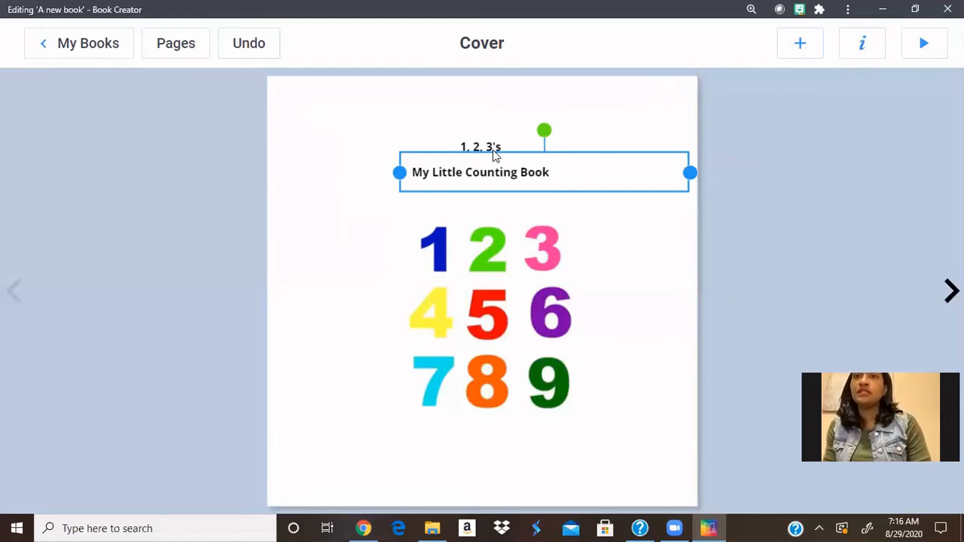
click(494, 149)
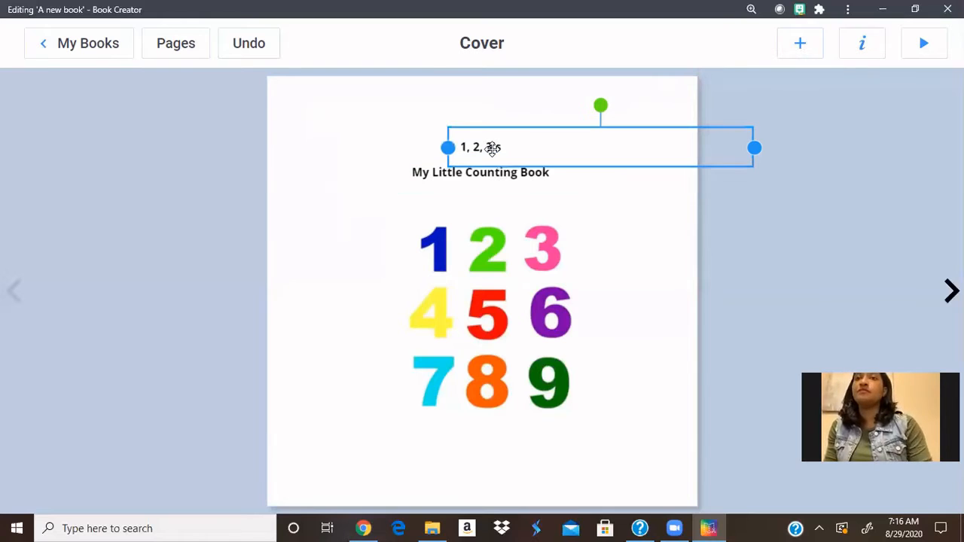
click(681, 244)
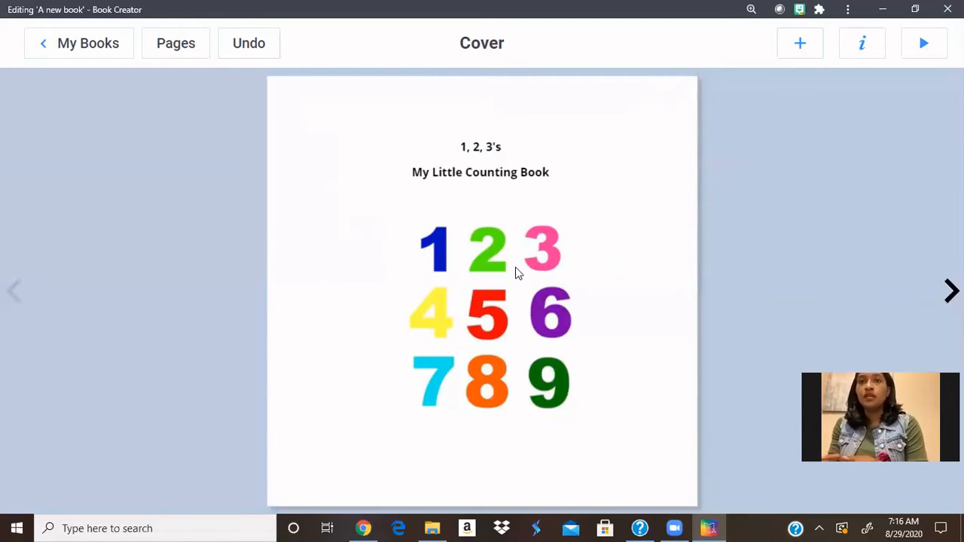
Step: Set the cover's page background to the light blue sky with white clouds
click(875, 44)
scroll(840, 301, down, 3)
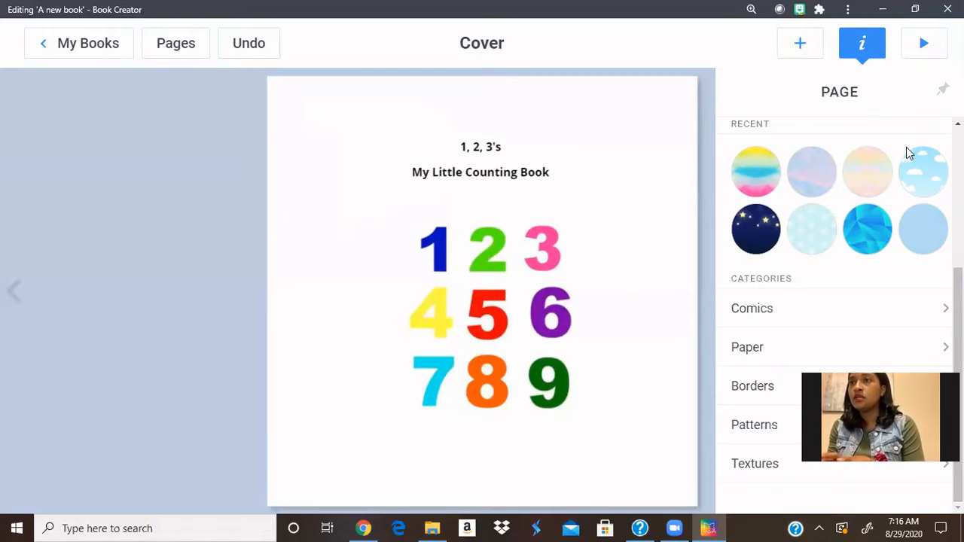
click(919, 166)
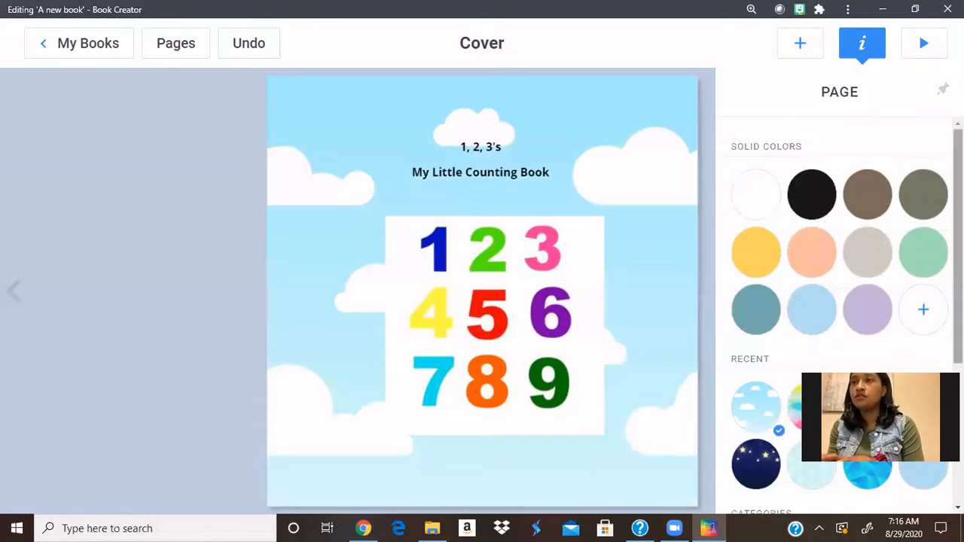
Step: Try the dotted, pastel and night-sky stars backgrounds on the cover, and reapply the clouds background
scroll(932, 304, down, 2)
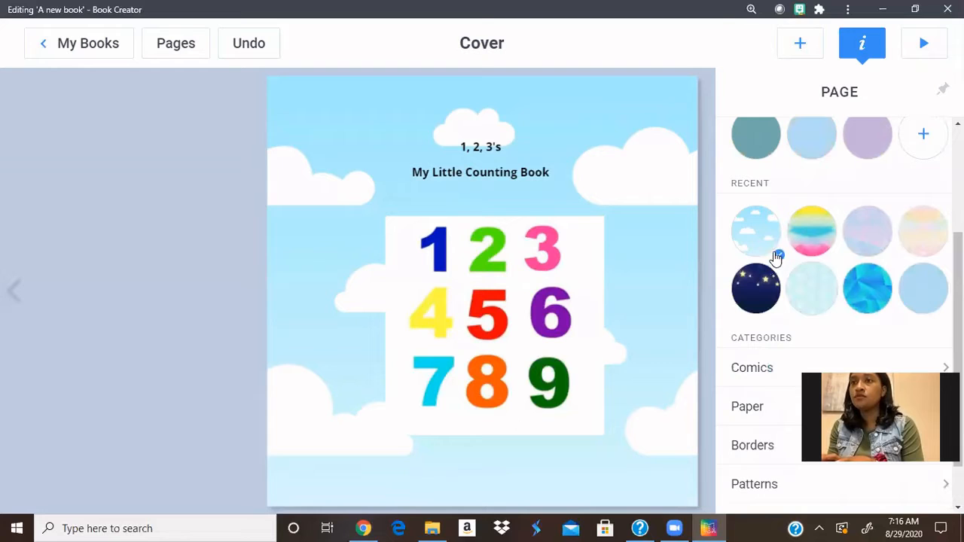
click(826, 304)
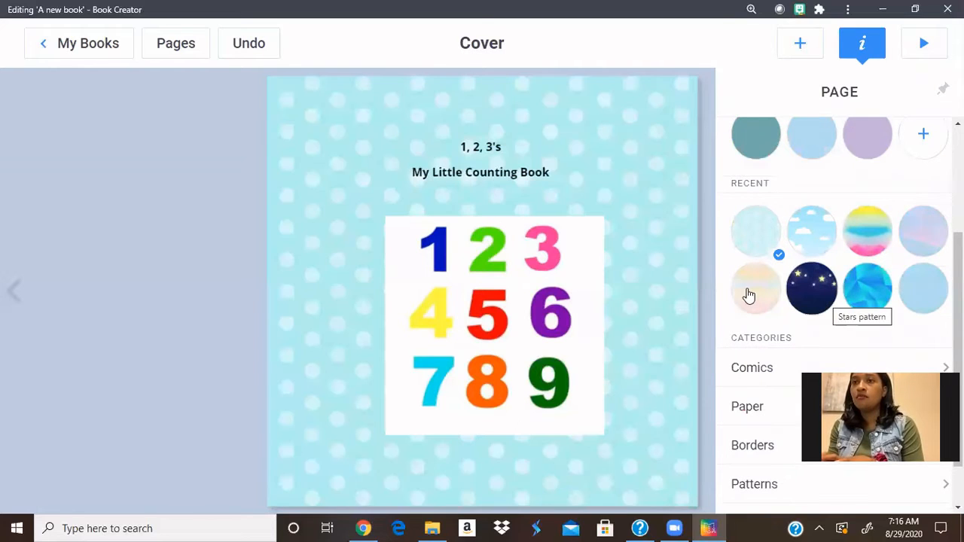
click(751, 296)
click(806, 303)
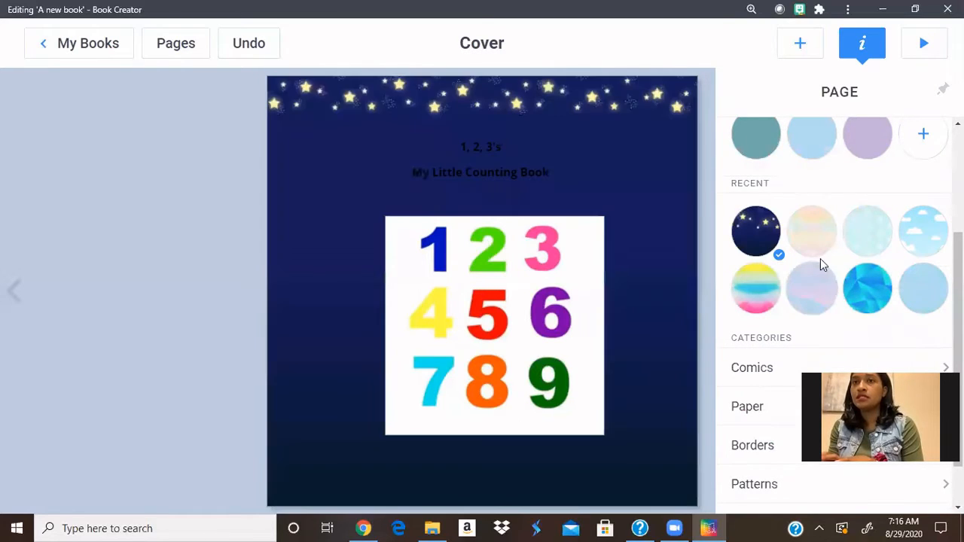
click(820, 252)
click(857, 252)
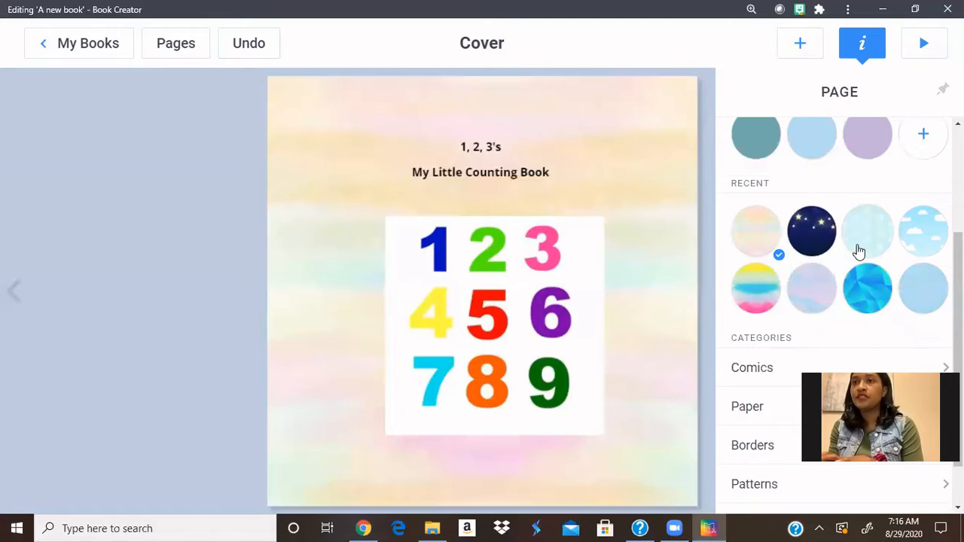
click(934, 247)
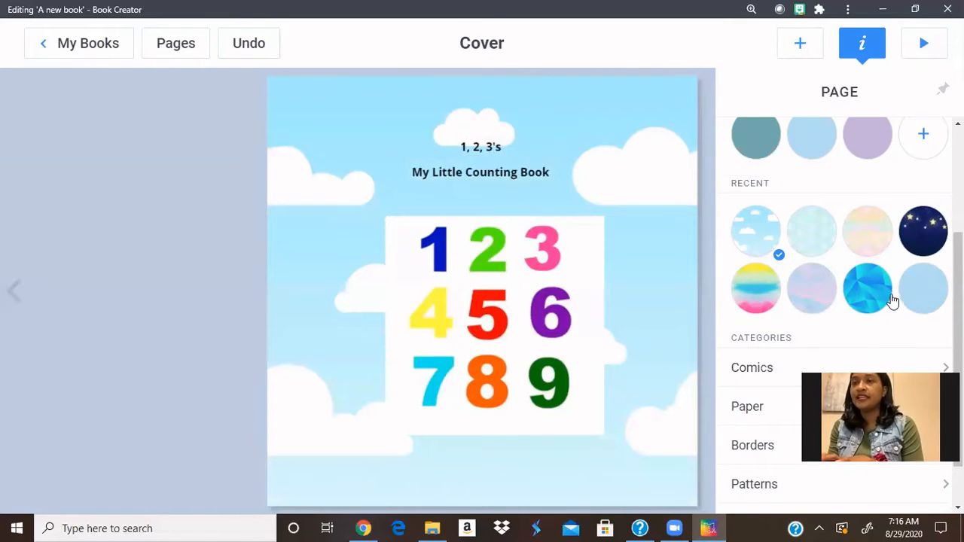
Step: Shift the digits image slightly left to center it on the cover, and lower both title lines closer to it
click(582, 267)
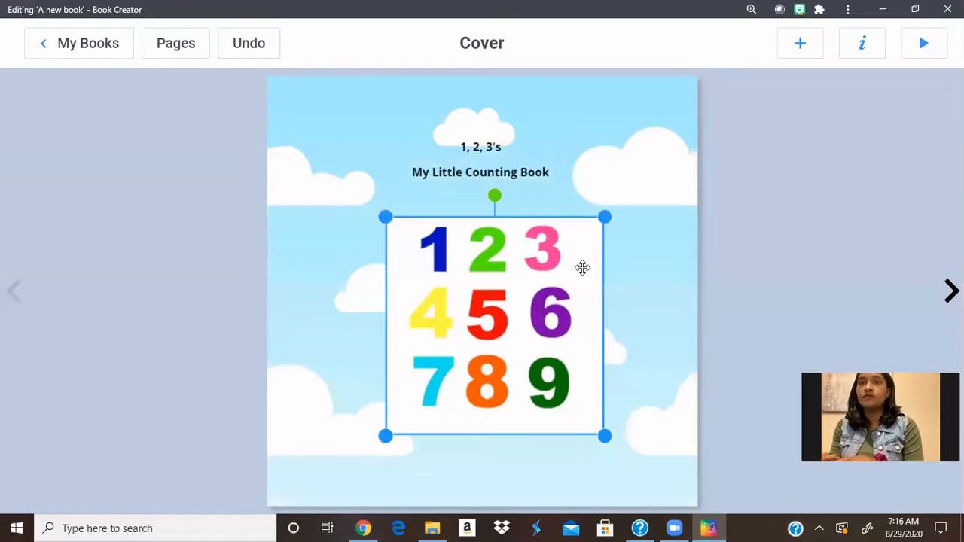
drag(580, 267, 568, 266)
click(630, 270)
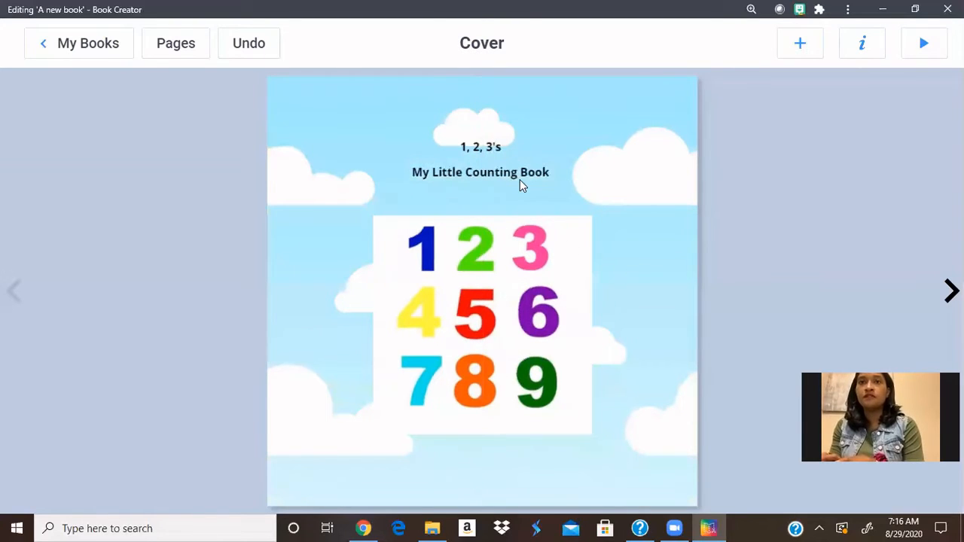
drag(517, 174, 513, 181)
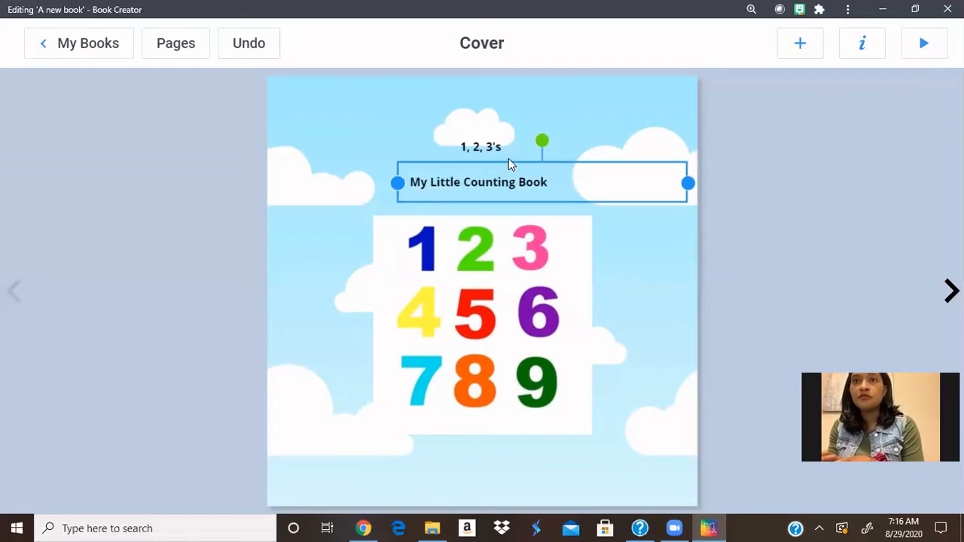
click(489, 146)
drag(489, 146, 485, 157)
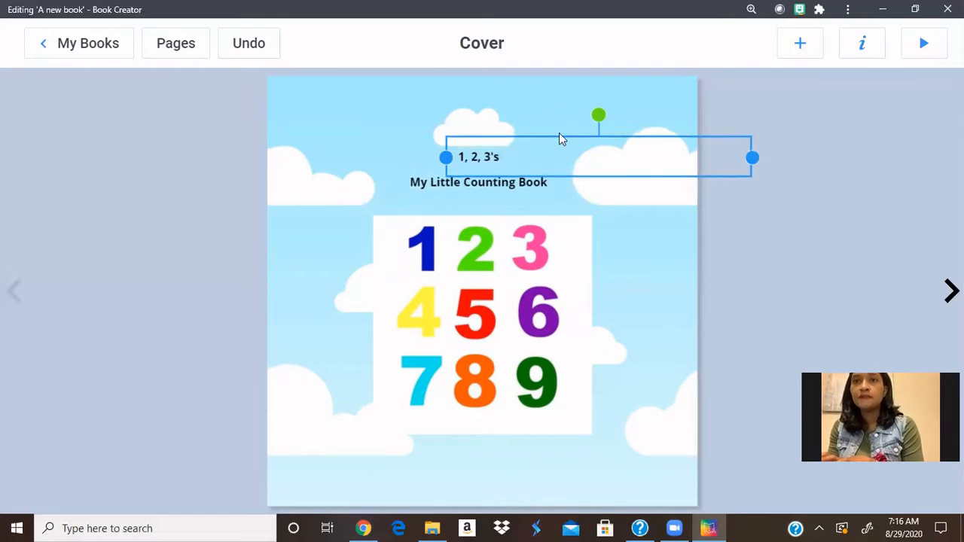
click(559, 102)
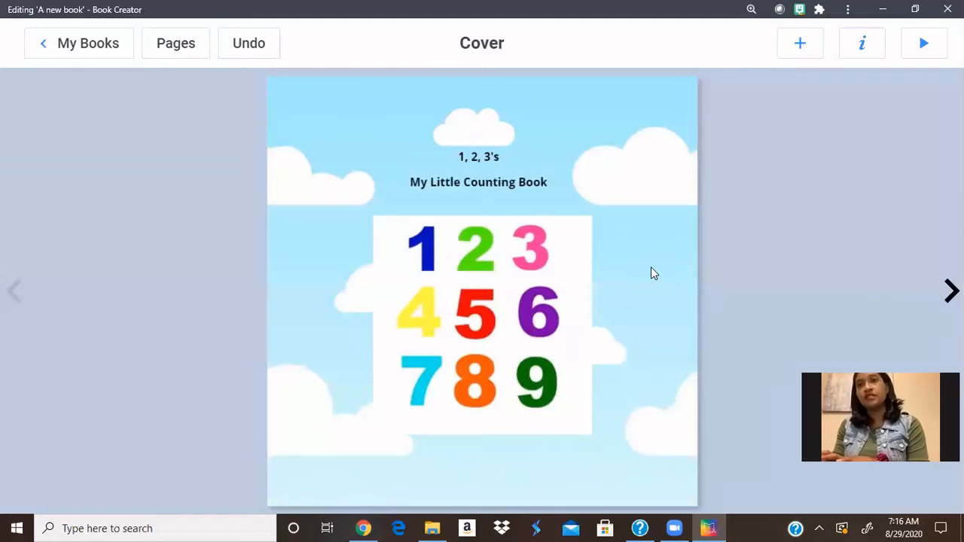
Step: Append "by" and the author's first name to the "My Little Counting Book" line
click(537, 182)
click(537, 182)
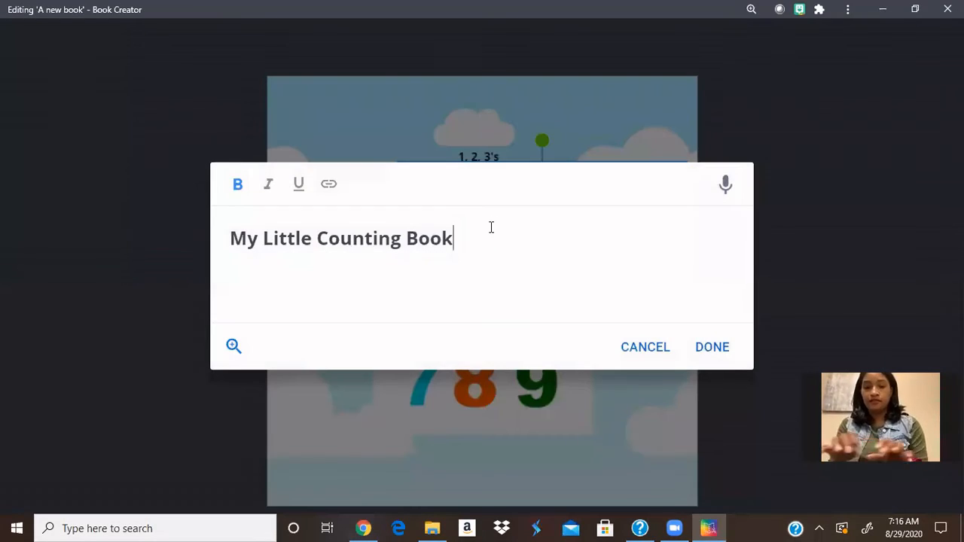
text(by M)
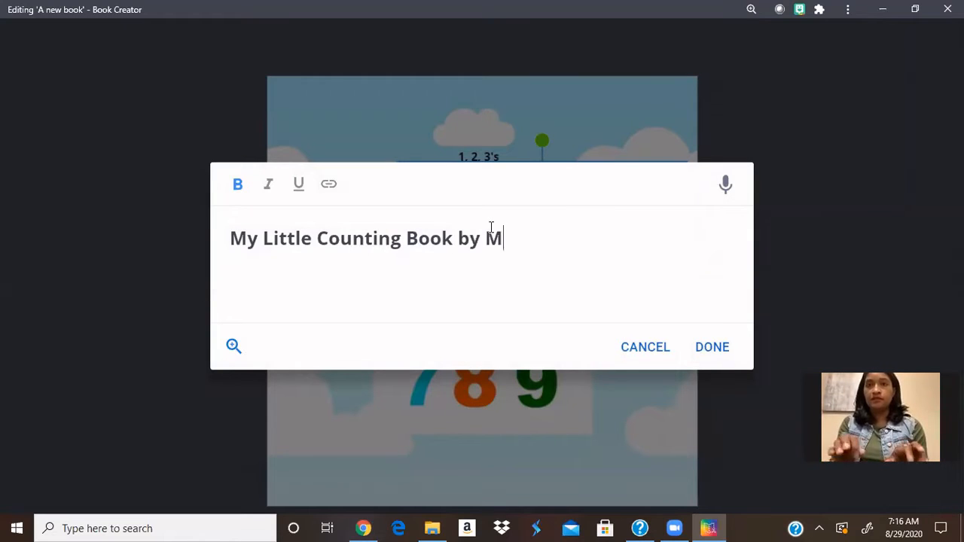
text(arilynn)
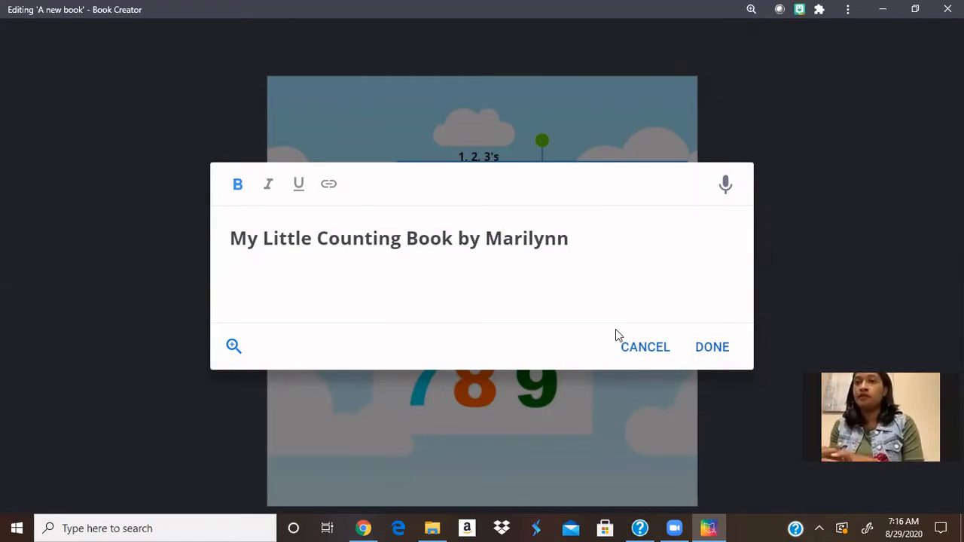
click(716, 349)
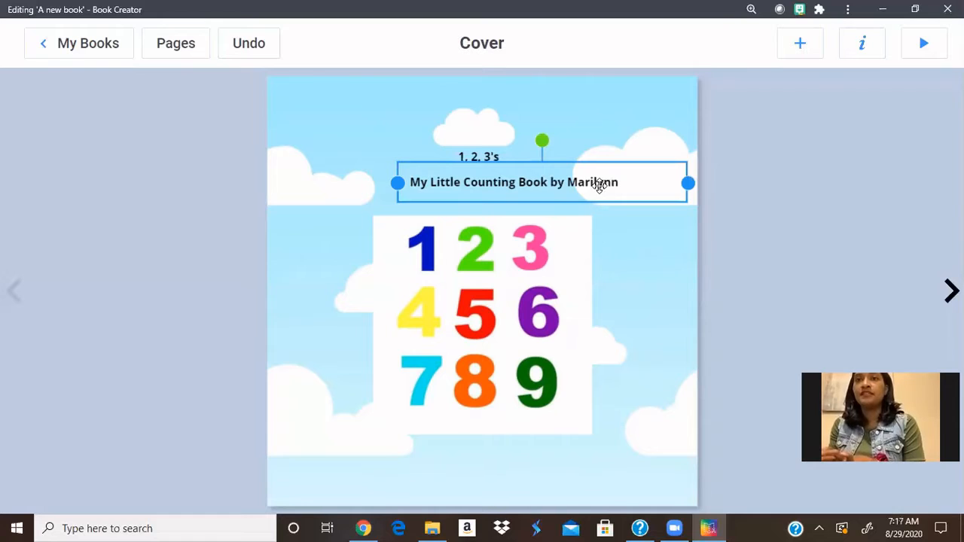
Step: Remove "by" and the author's name from the title line, leaving only "My Little Counting Book"
drag(599, 185, 624, 187)
double_click(558, 186)
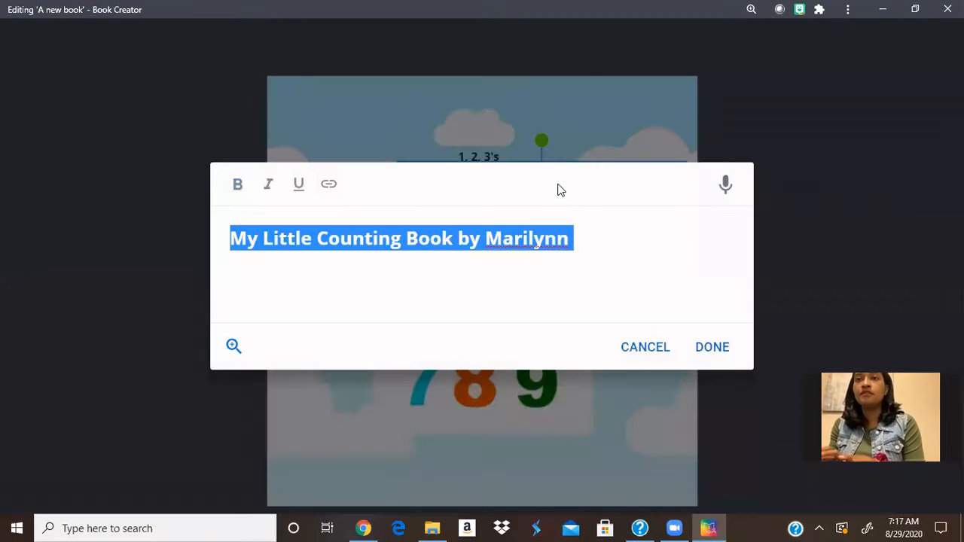
click(579, 232)
drag(570, 240, 456, 244)
text(=)
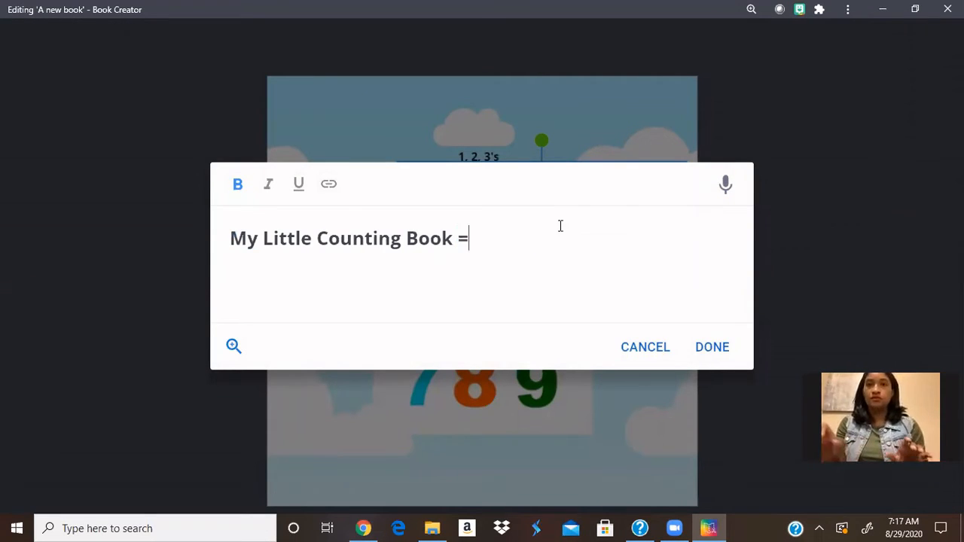
click(715, 355)
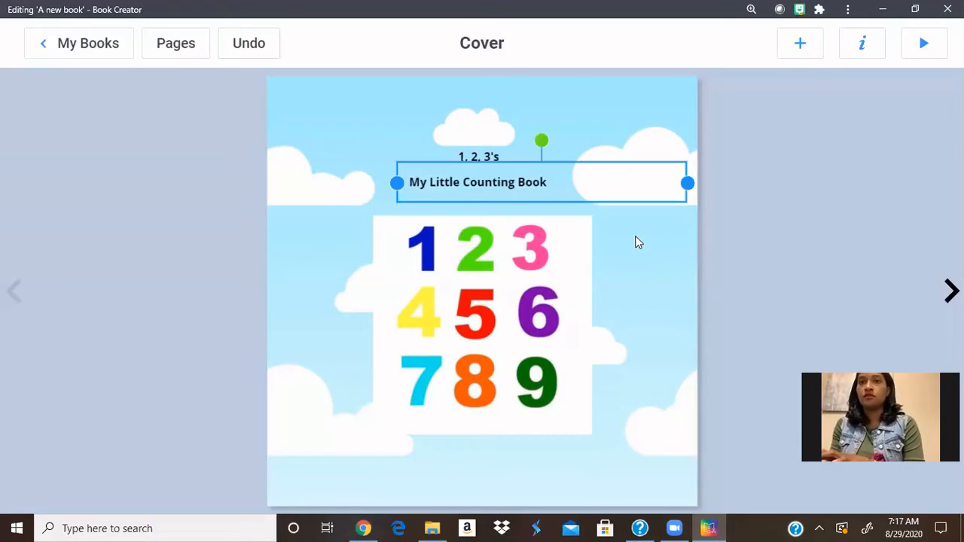
Step: Add a text box to the cover with a first line reading "Text by" and the author's first name
click(812, 35)
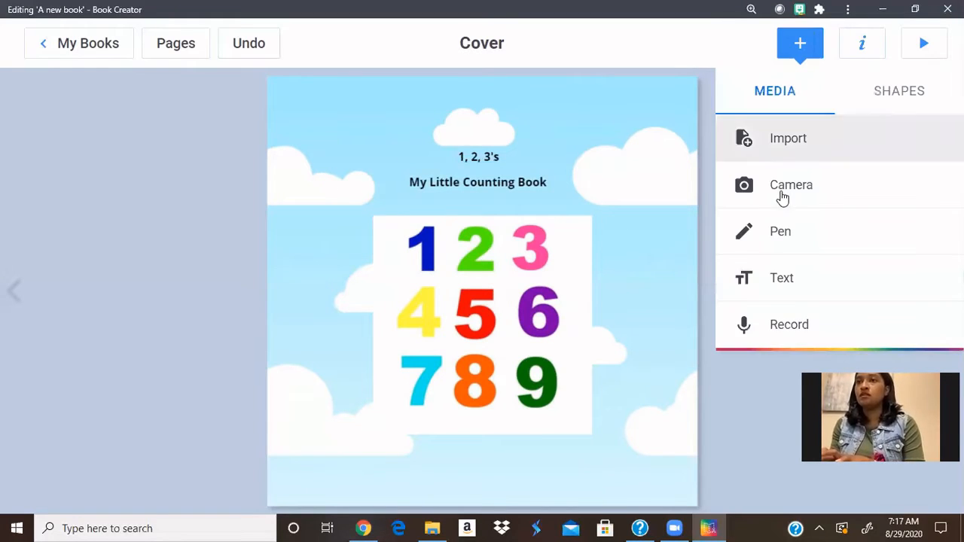
click(787, 272)
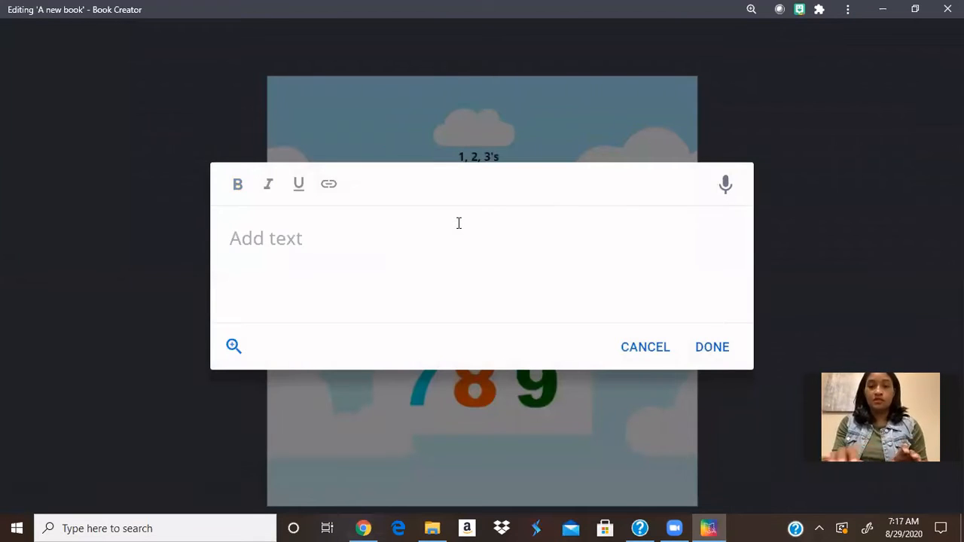
text(Book)
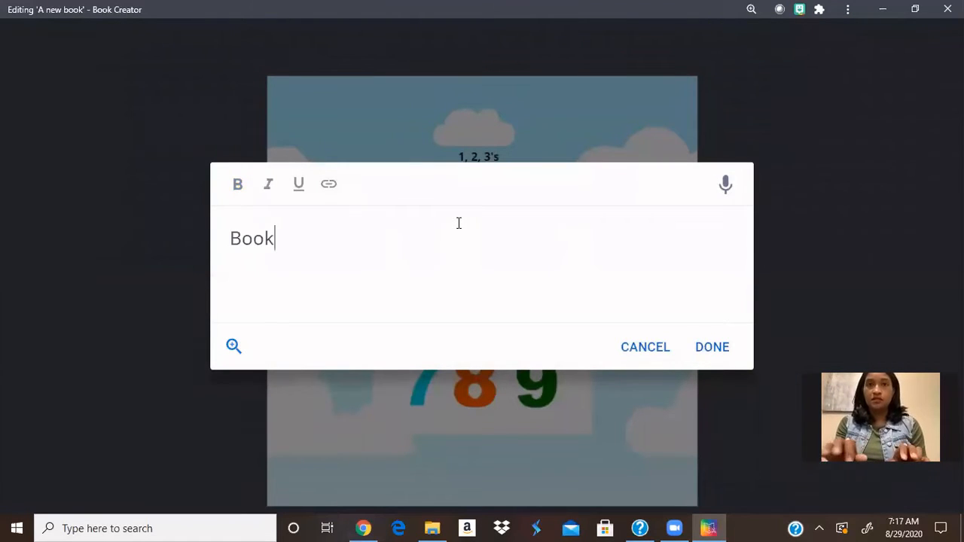
key(BackSpace)
key(BackSpace)
key(BackSpace)
key(BackSpace)
text(Te)
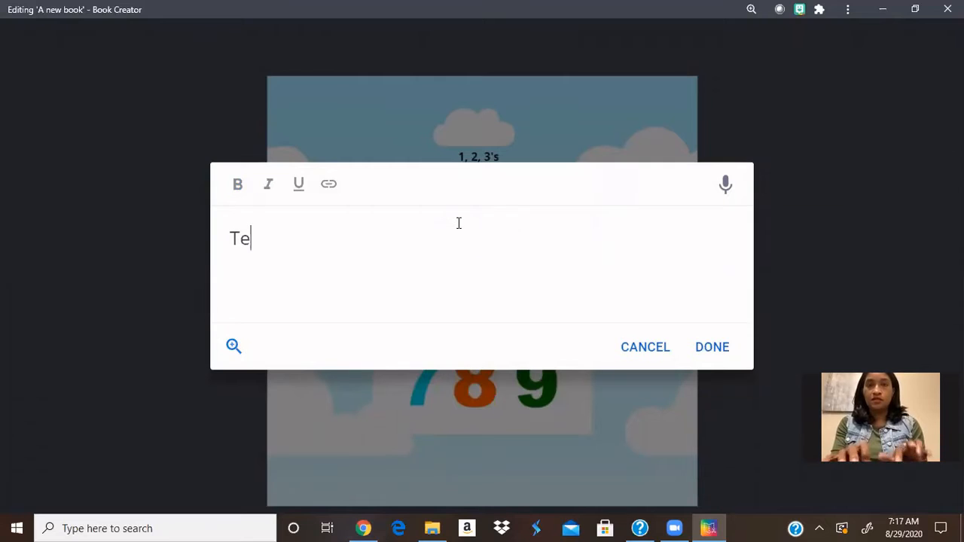
text(xt by Marilynn )
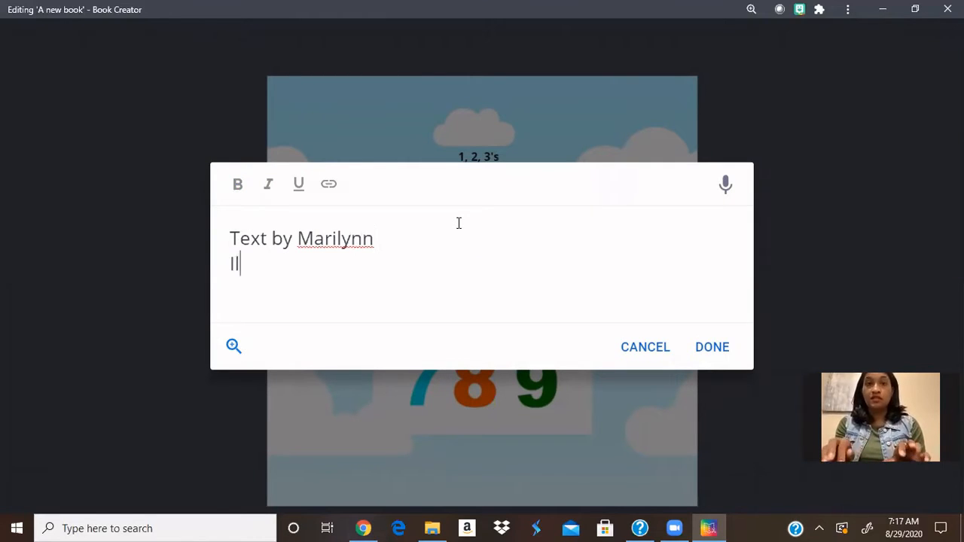
Step: Add the second line "Illustrations by Google Images" beneath the author credit
text(Illustati)
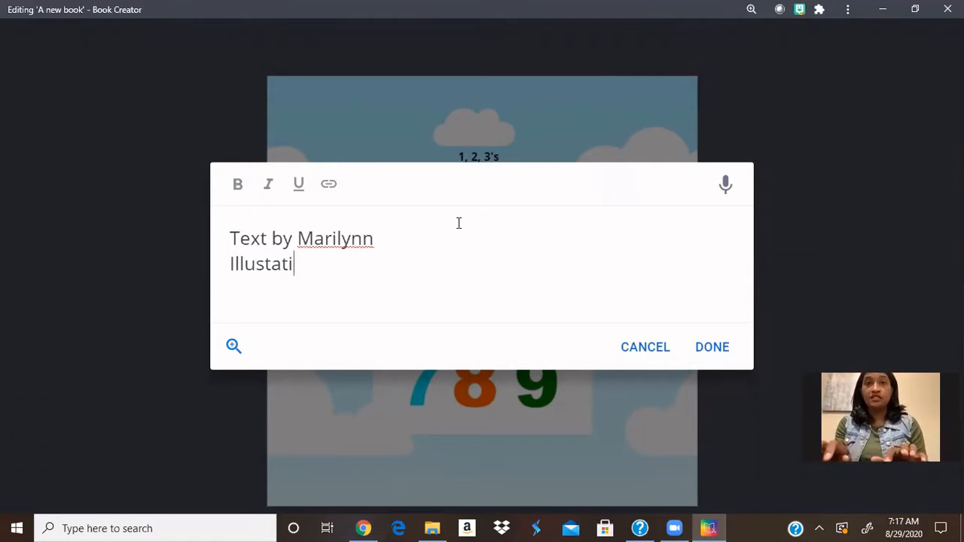
key(BackSpace)
key(BackSpace)
key(BackSpace)
text(ration)
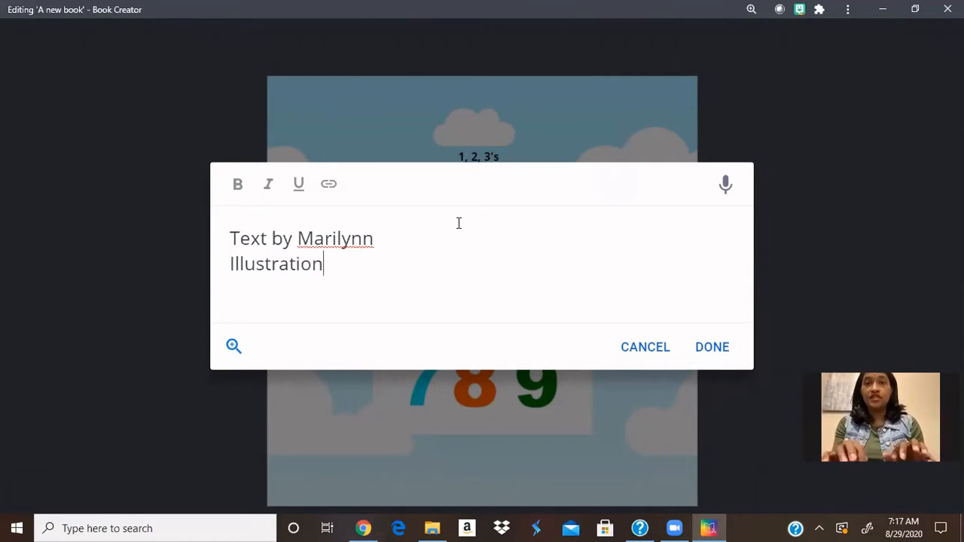
text(s by Gool)
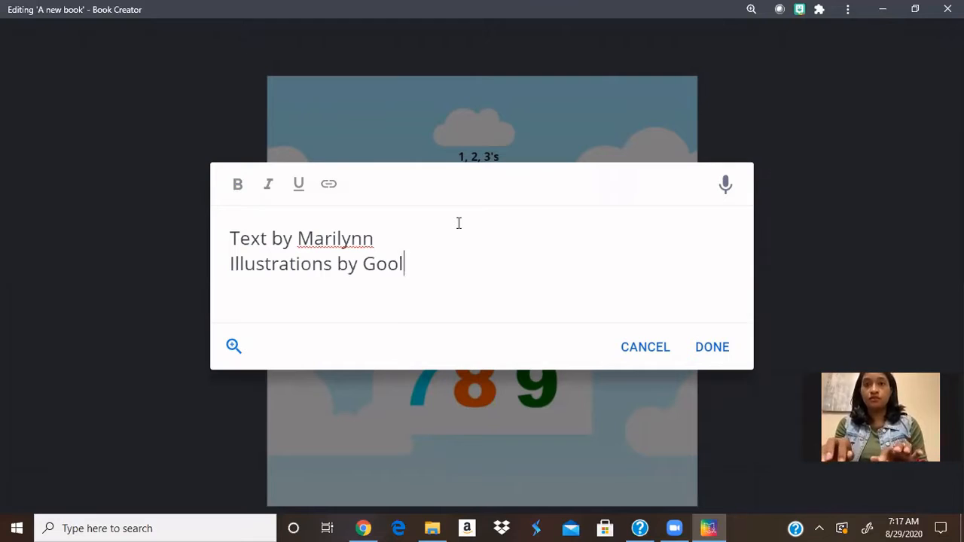
key(BackSpace)
text(gle )
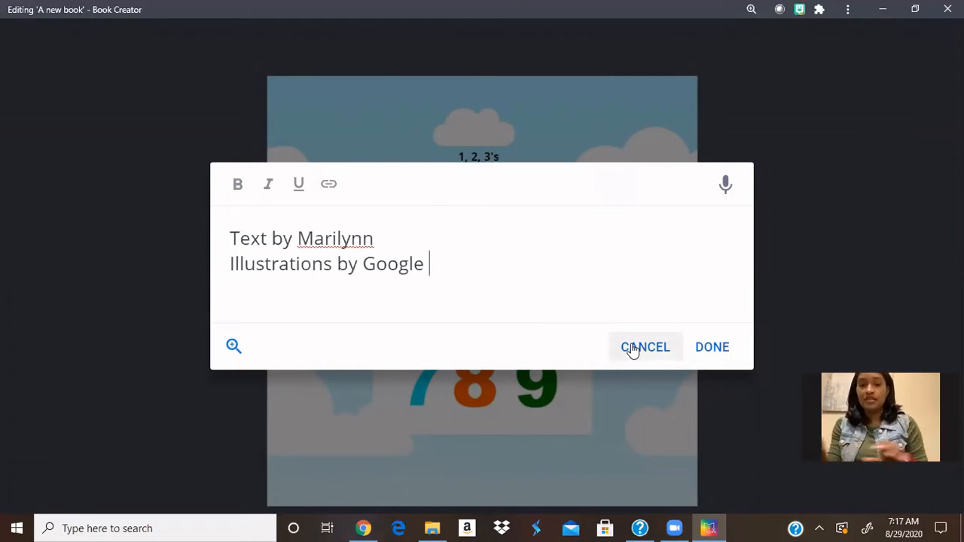
text(Images)
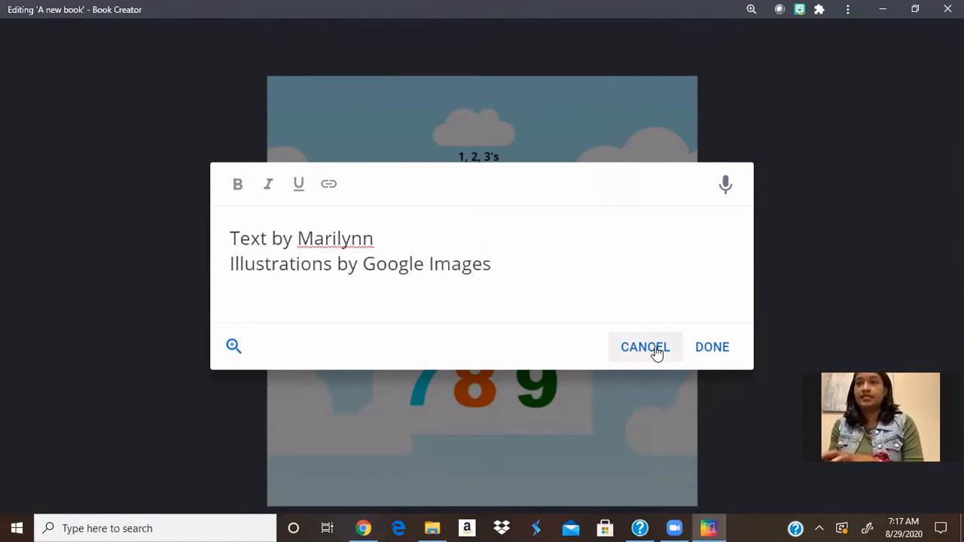
Step: Place the two-line credits text on the cover and move it below the digits image
click(657, 354)
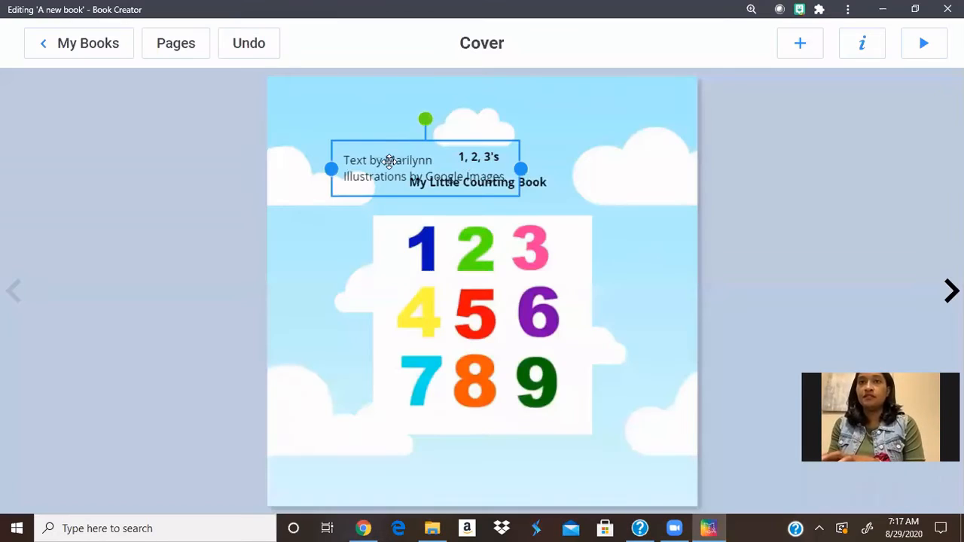
drag(388, 167, 455, 441)
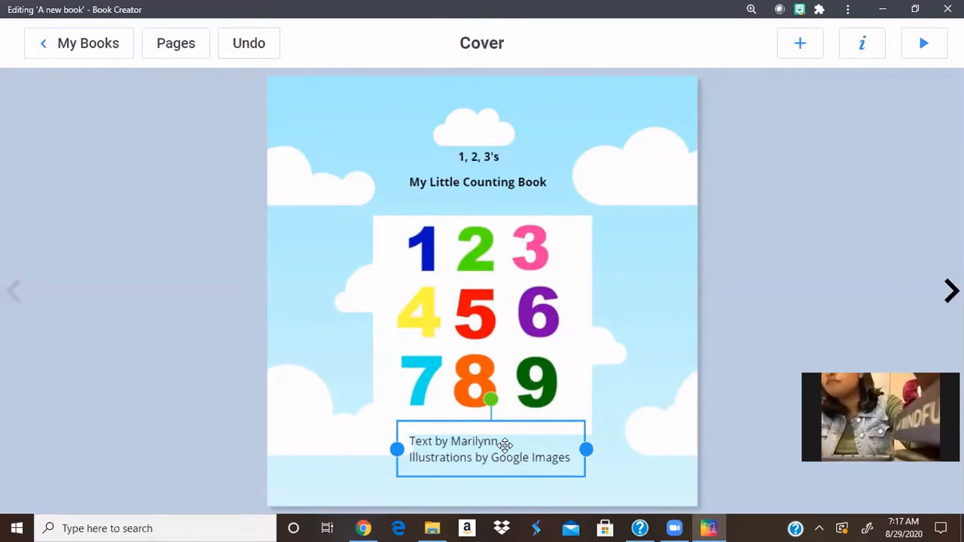
drag(505, 446, 505, 445)
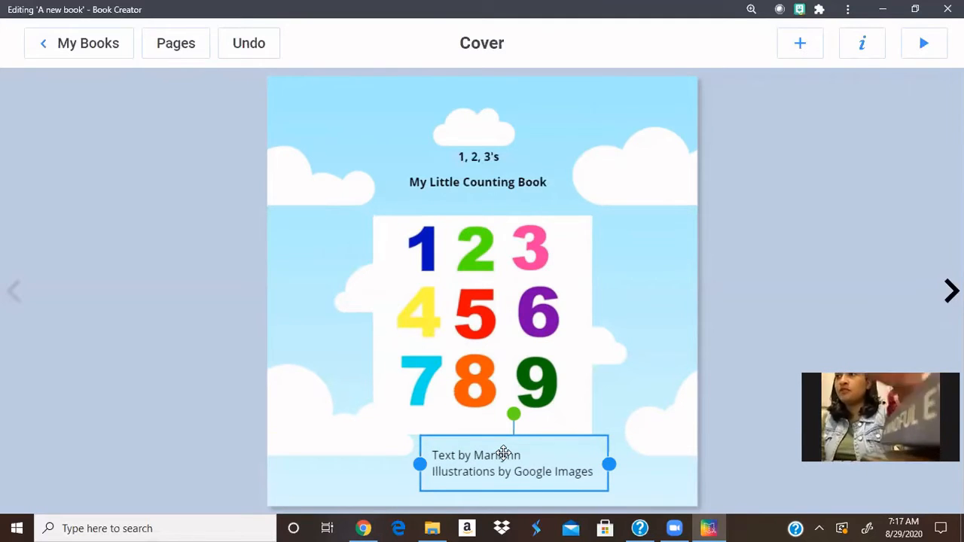
Step: Make both lines of the cover's credits text bold
double_click(532, 462)
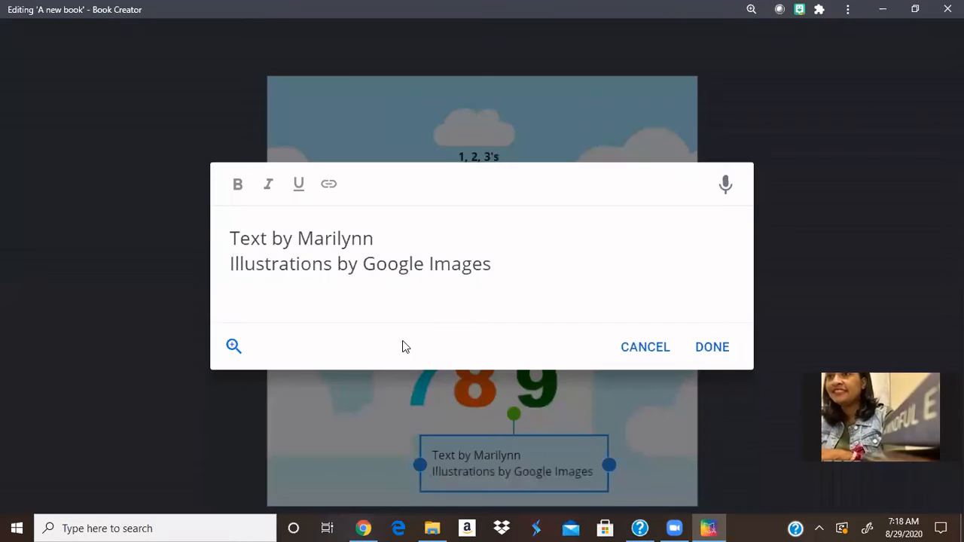
drag(247, 256, 236, 197)
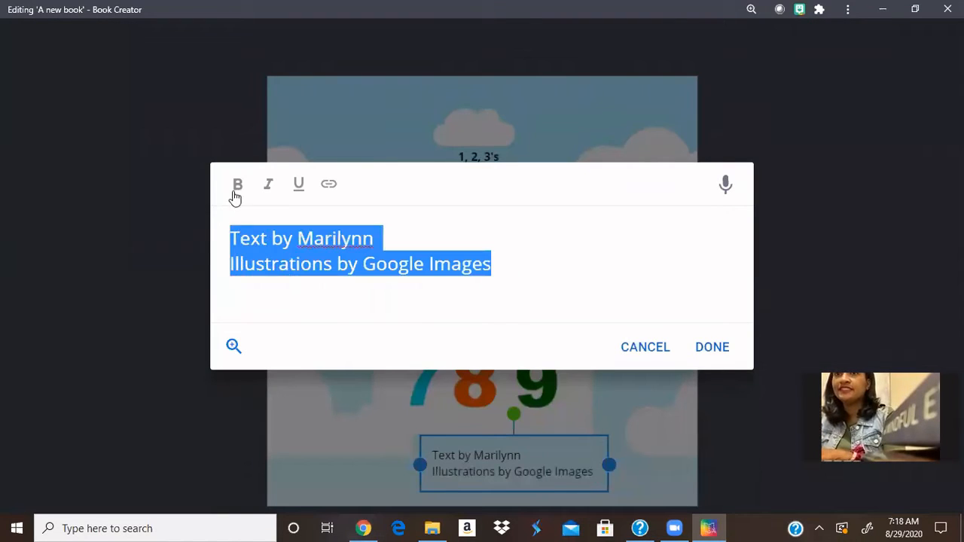
click(238, 184)
click(402, 244)
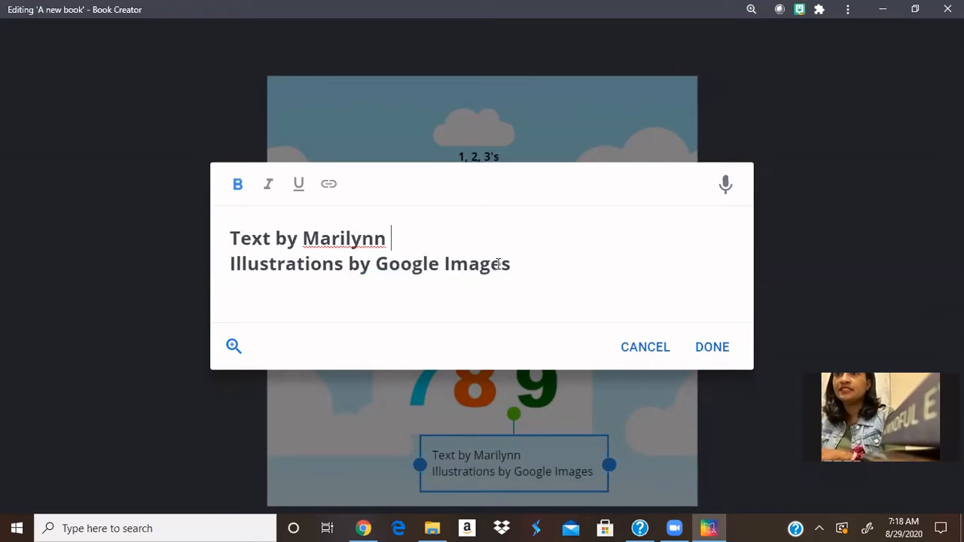
Step: Copy the "Illustrations by Google Images" line and delete it from the credits text, leaving only the author line
drag(511, 267, 207, 278)
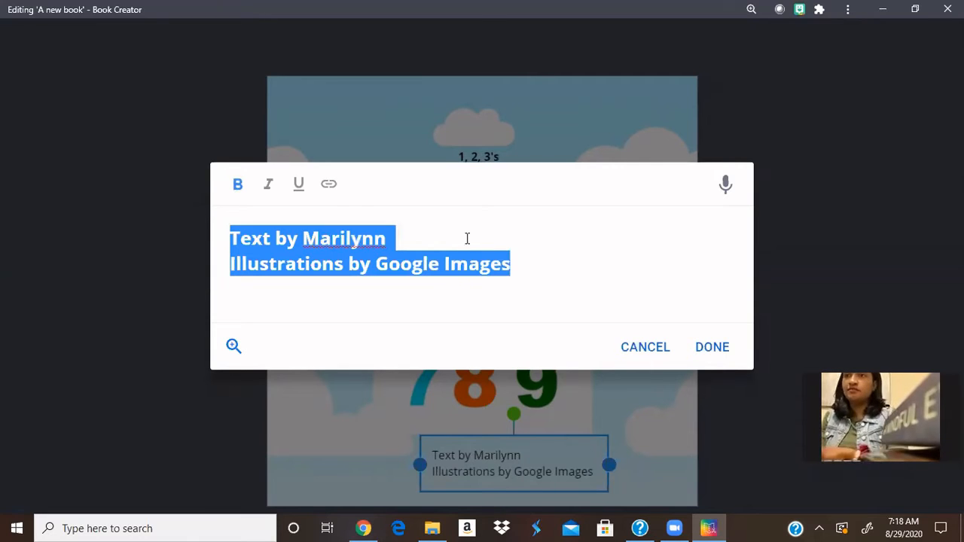
drag(525, 264, 231, 279)
key(ctrl+c)
key(BackSpace)
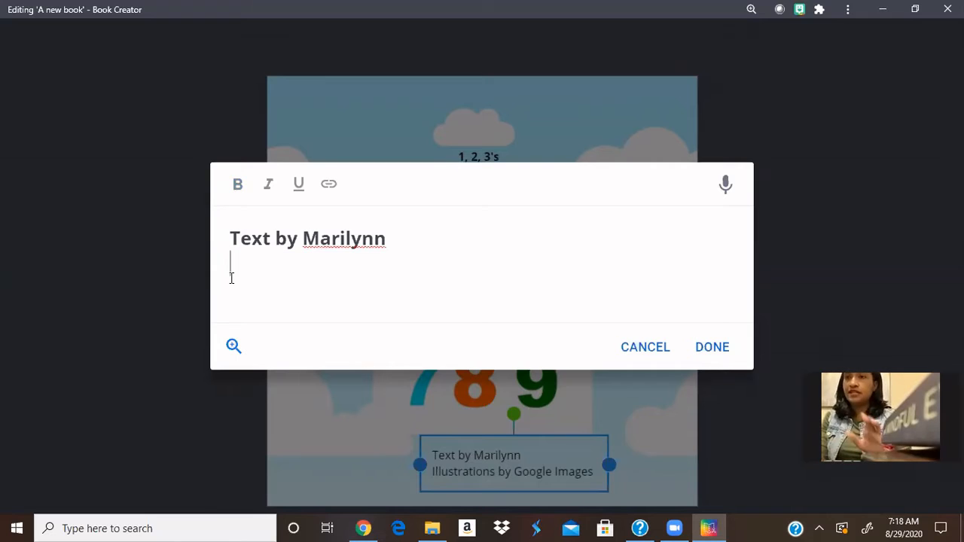
click(723, 354)
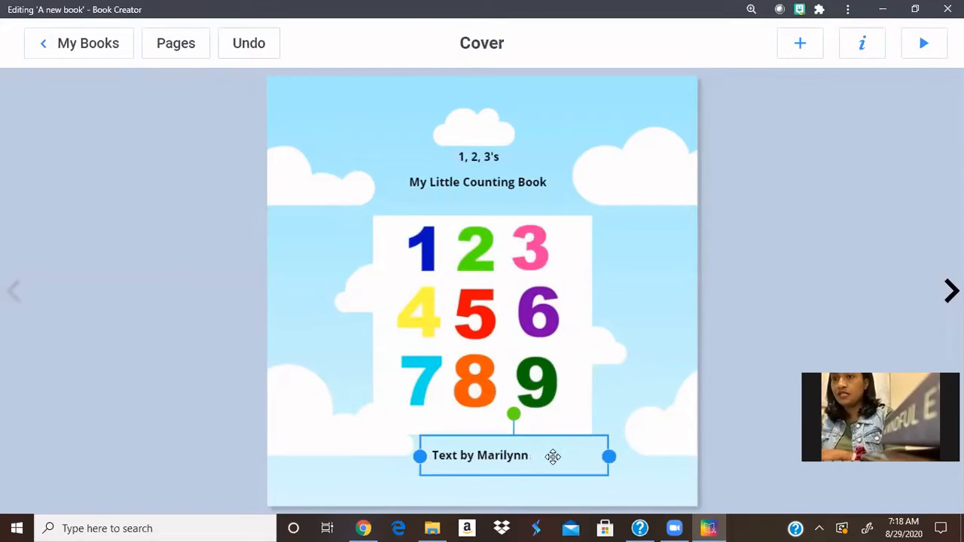
click(646, 464)
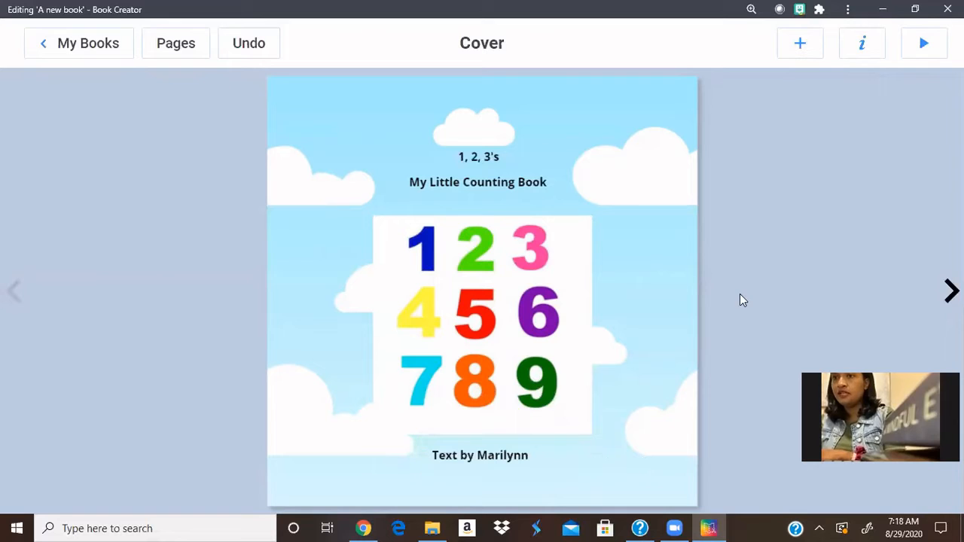
Step: Paste "Illustrations by Google Images" as a separate one-line text box below the author credit, and go to page 2
click(803, 43)
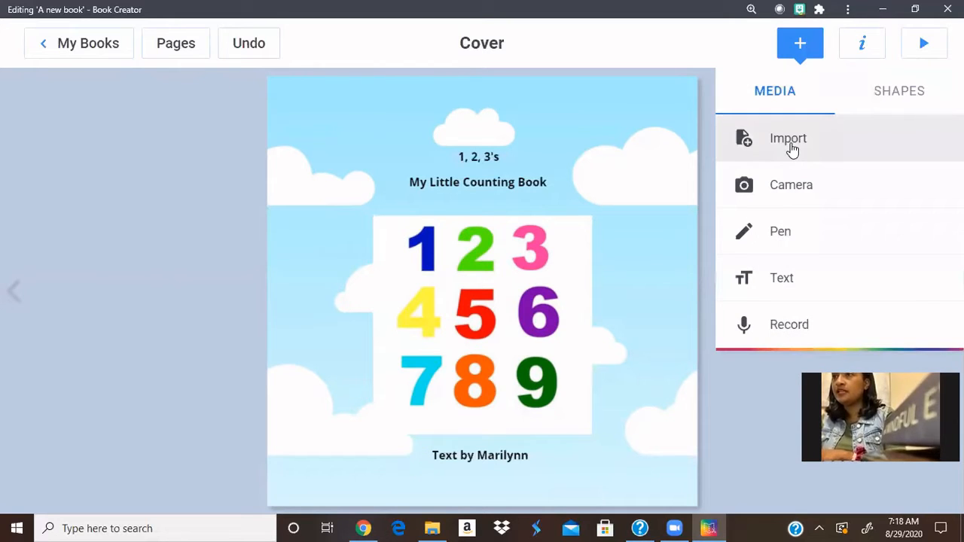
click(791, 277)
key(ctrl+v)
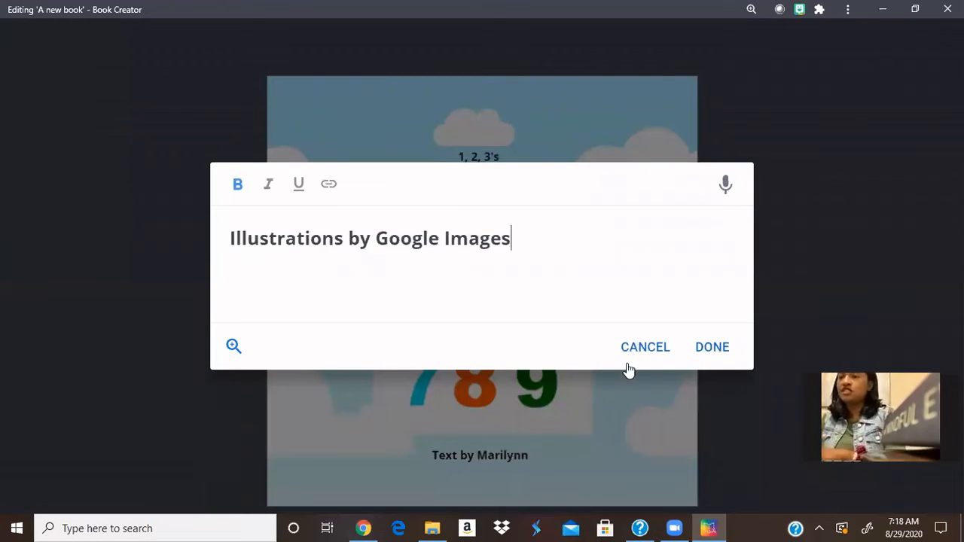
click(708, 348)
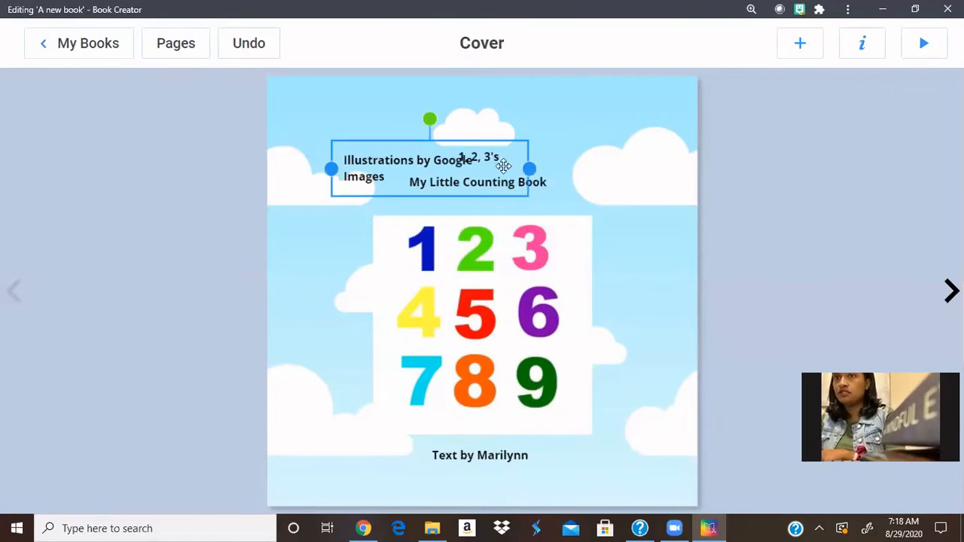
drag(529, 168, 608, 471)
click(656, 428)
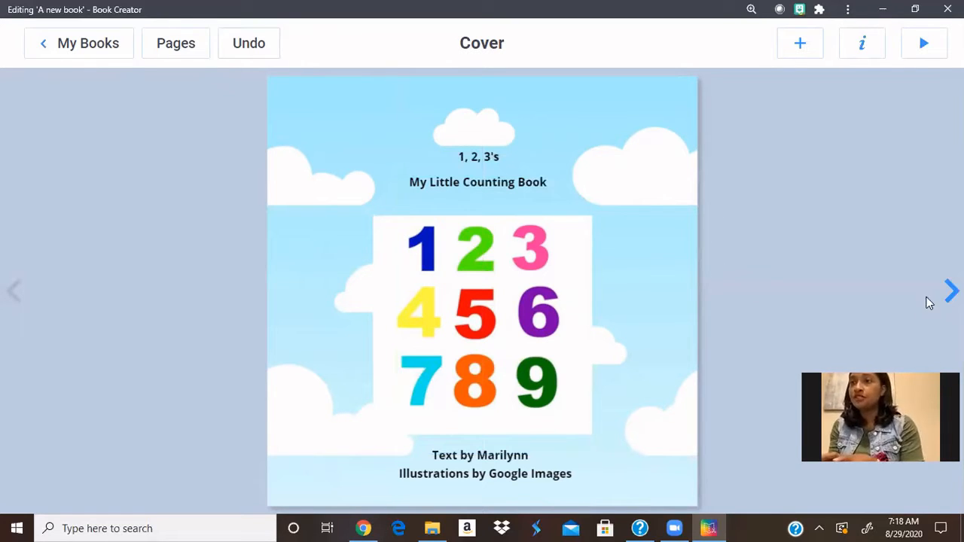
click(951, 291)
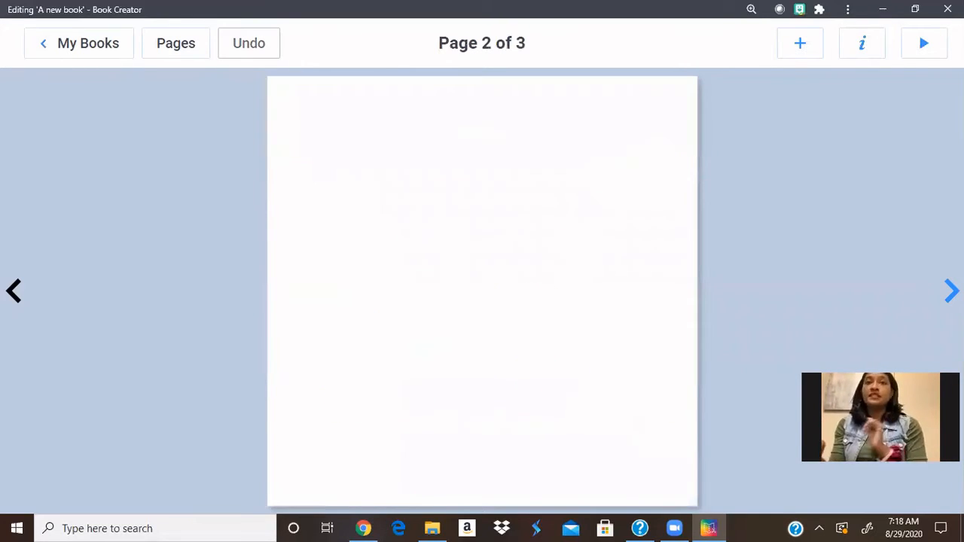
click(818, 53)
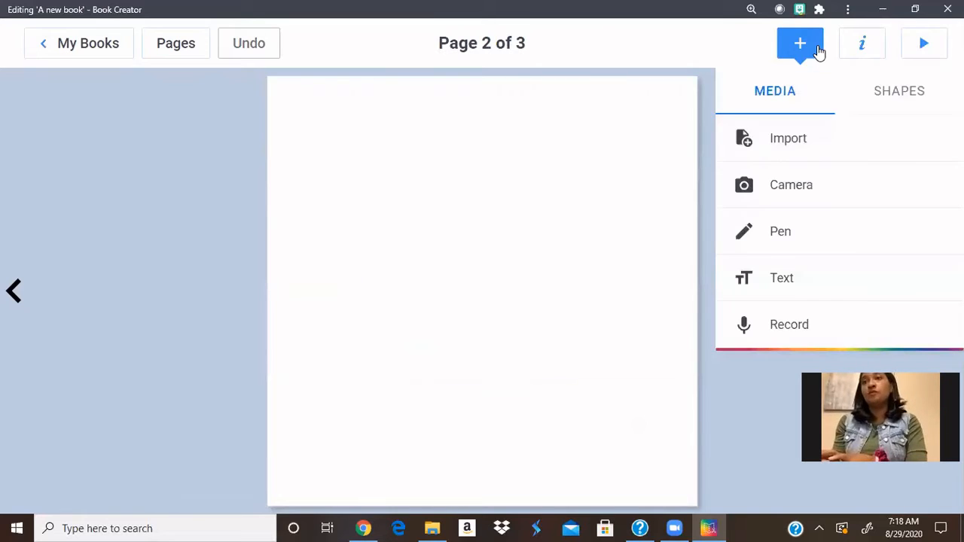
click(760, 280)
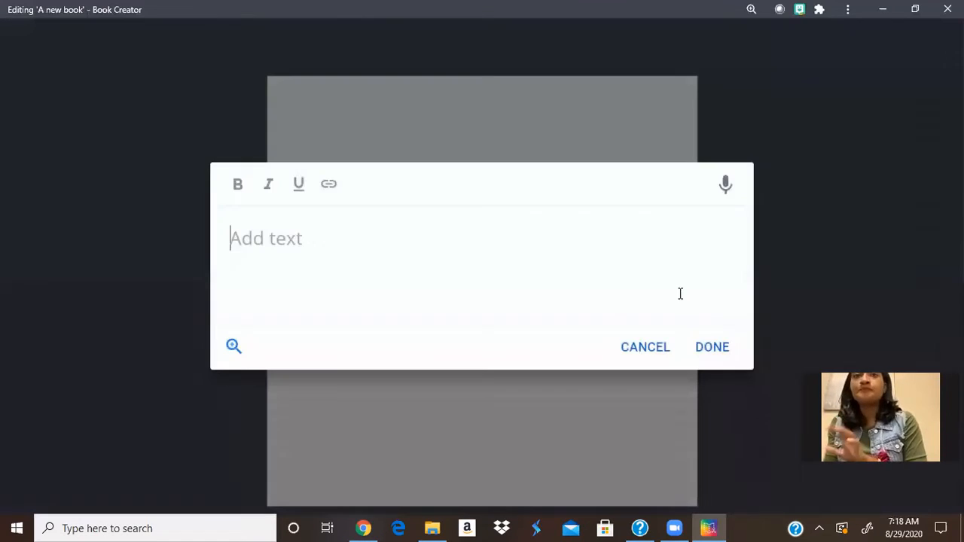
text(1)
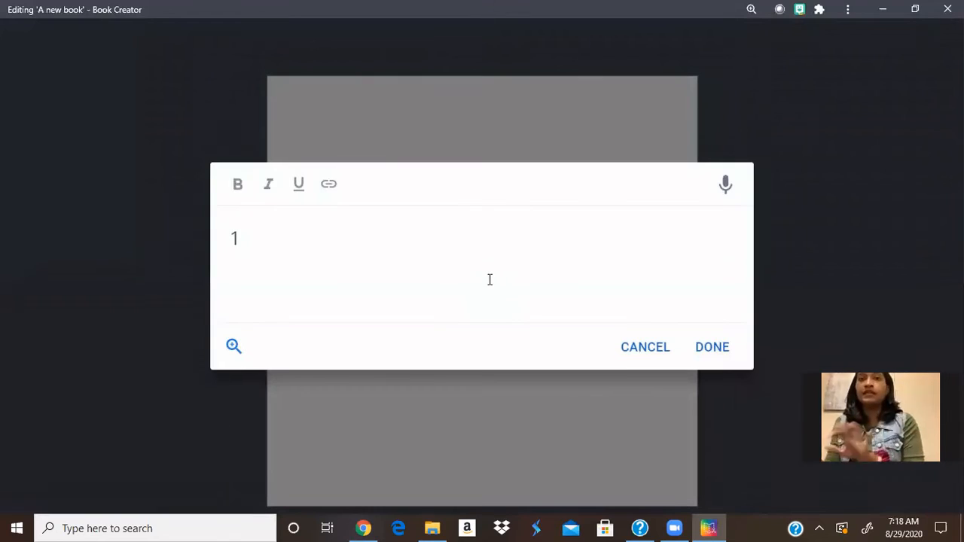
drag(242, 238, 194, 226)
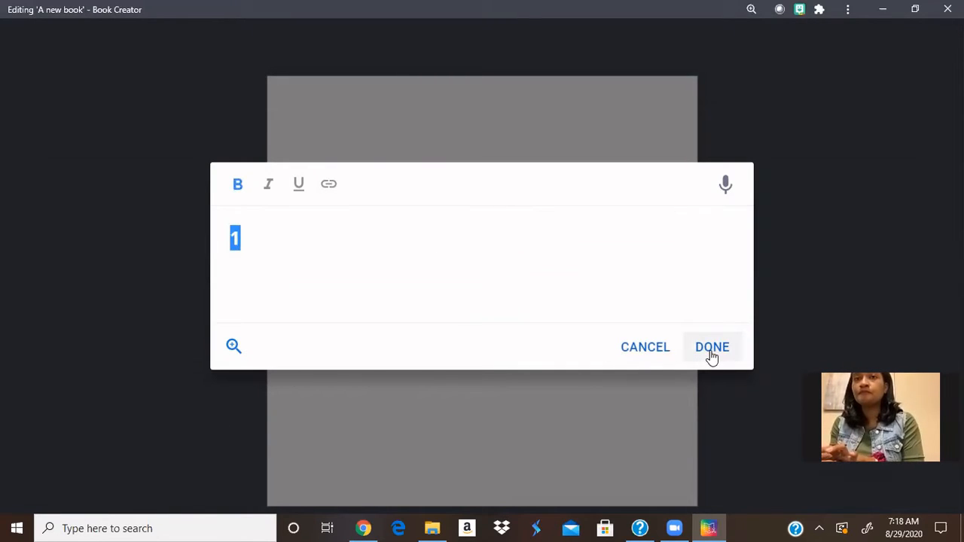
click(639, 353)
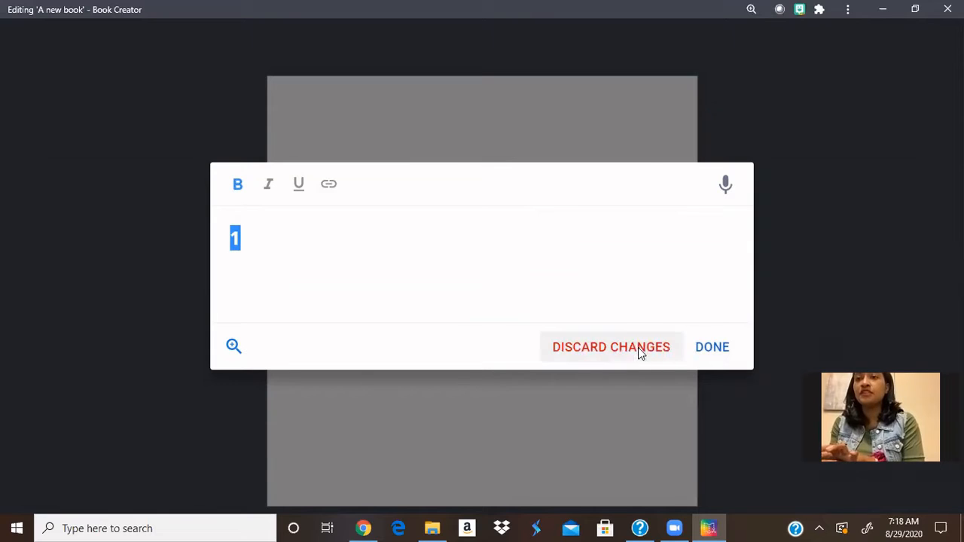
click(638, 347)
Step: Search Google Images for "1", insert the white 1 on a blue circle on page 2, and shrink it to a small badge
click(801, 43)
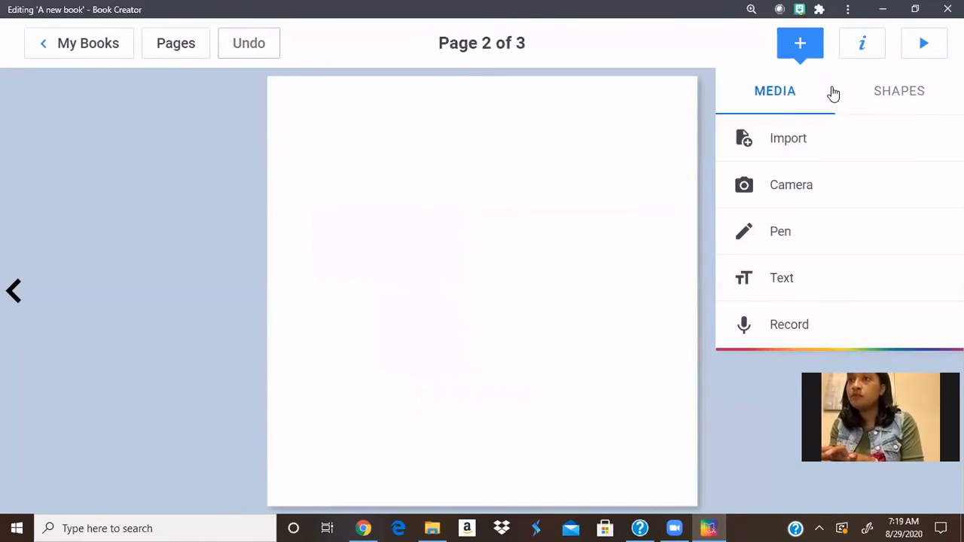
click(822, 128)
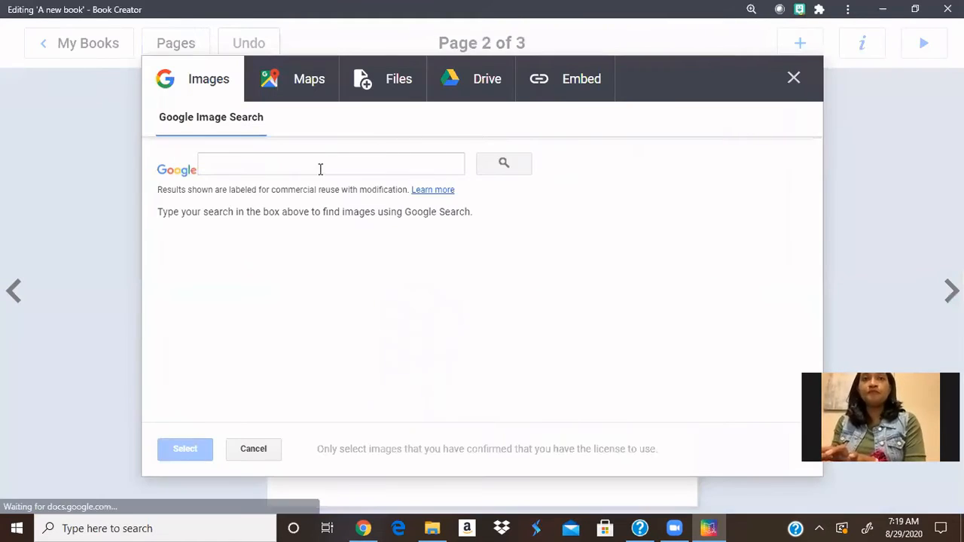
click(320, 169)
text(1)
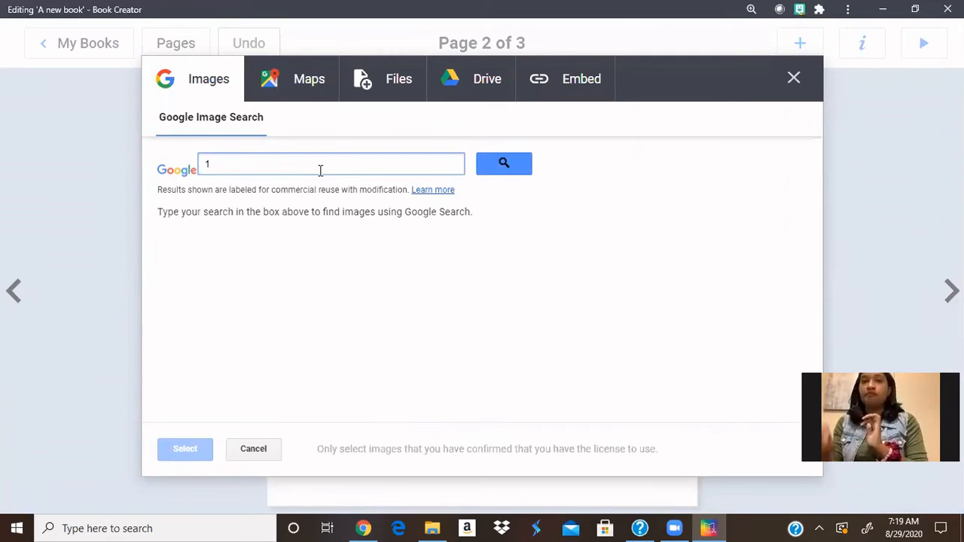
key(Return)
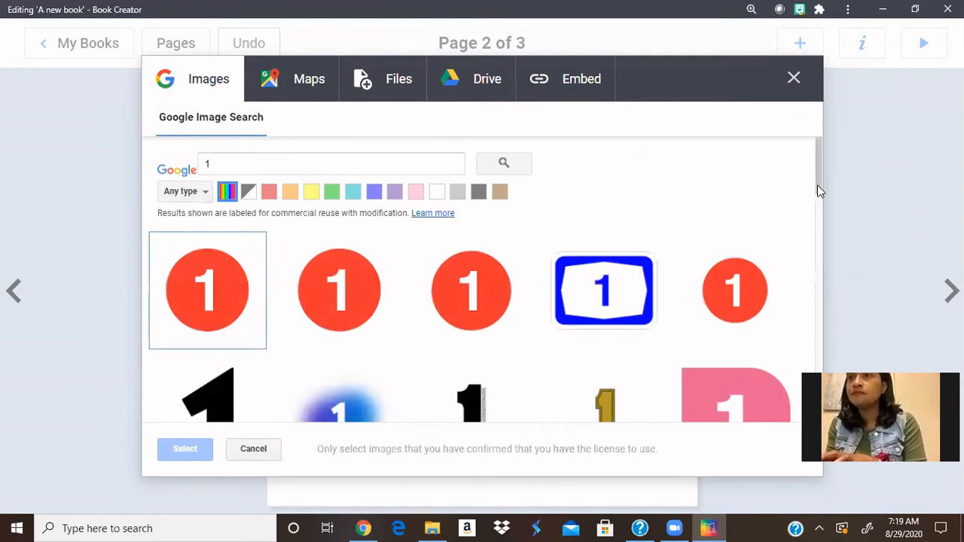
drag(818, 185, 820, 144)
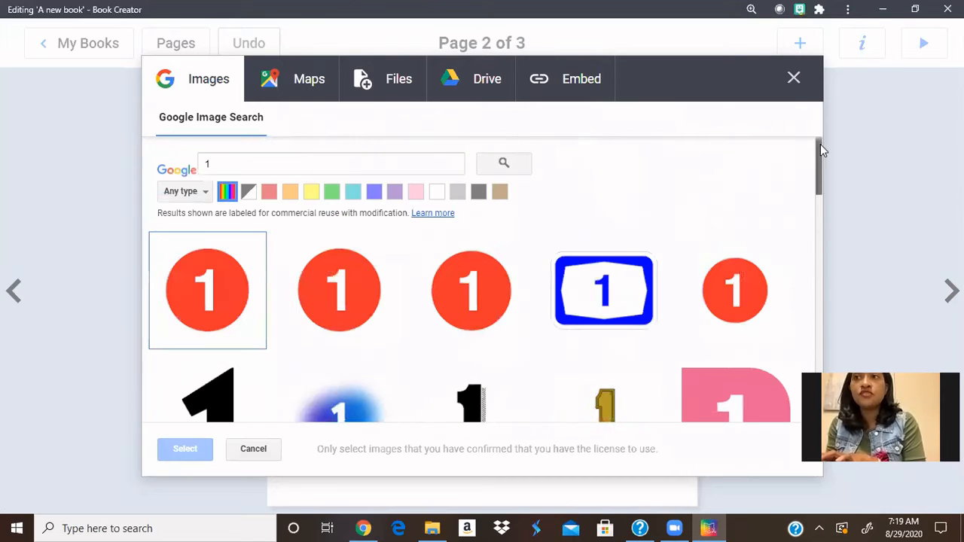
drag(818, 185, 809, 276)
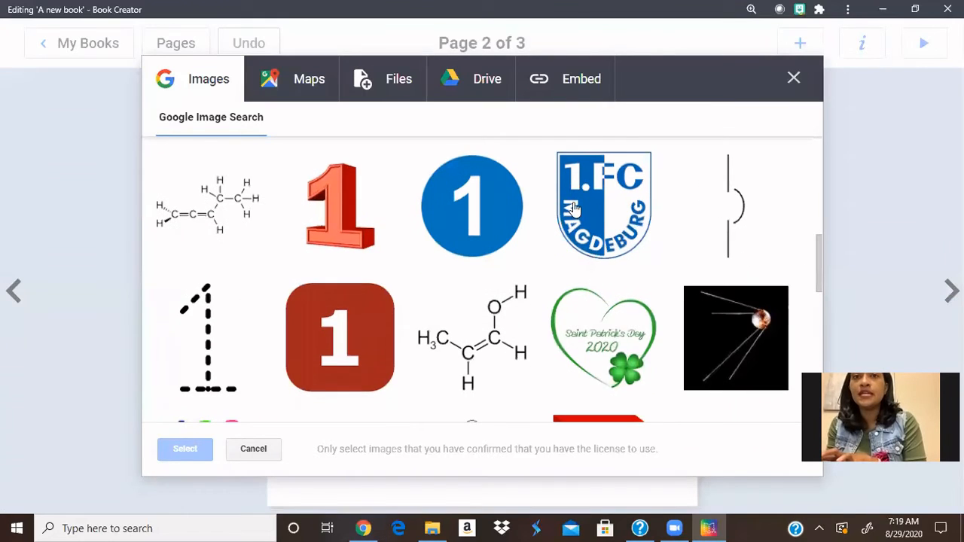
click(493, 193)
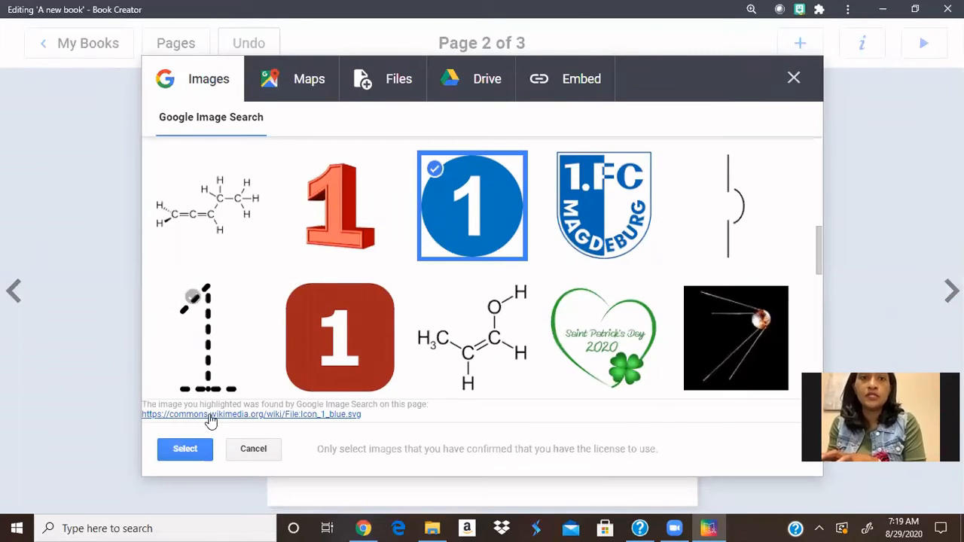
click(181, 448)
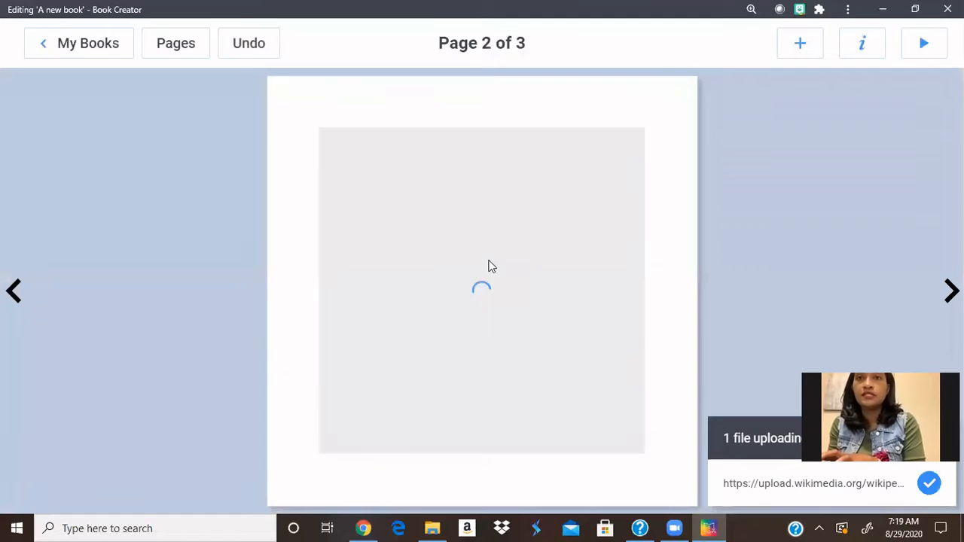
drag(655, 125, 463, 254)
click(471, 269)
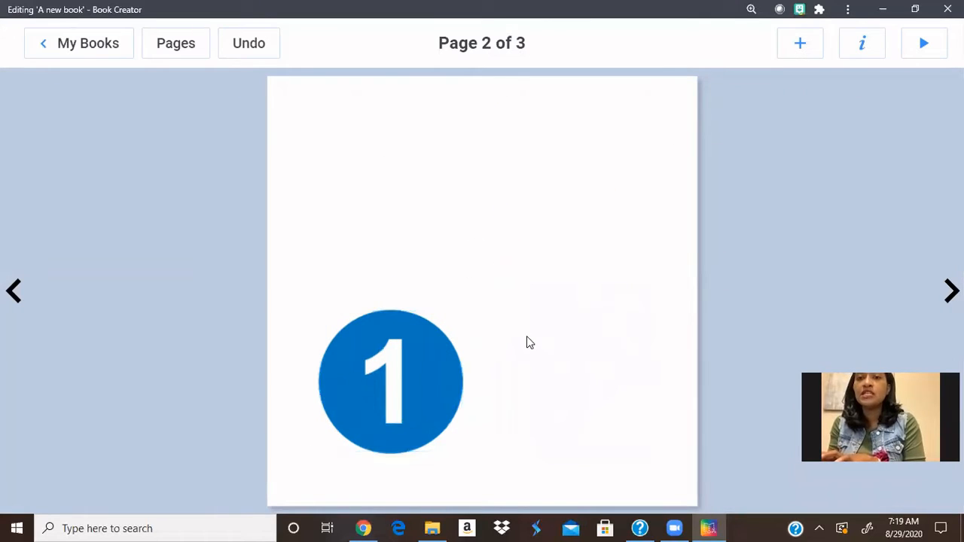
Step: Search Google Images for "boat cartoon" and insert the colored sailboat picture with the star on page 2
click(807, 45)
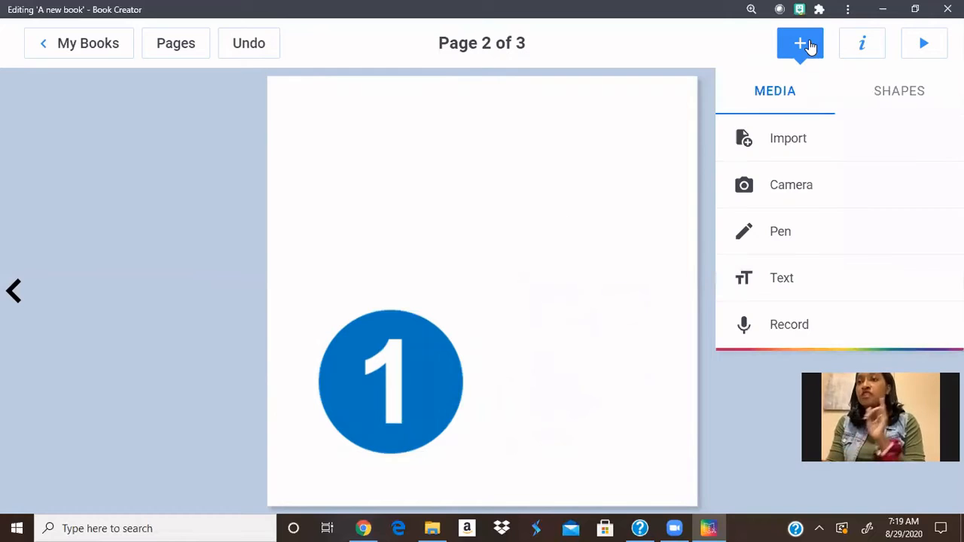
click(832, 130)
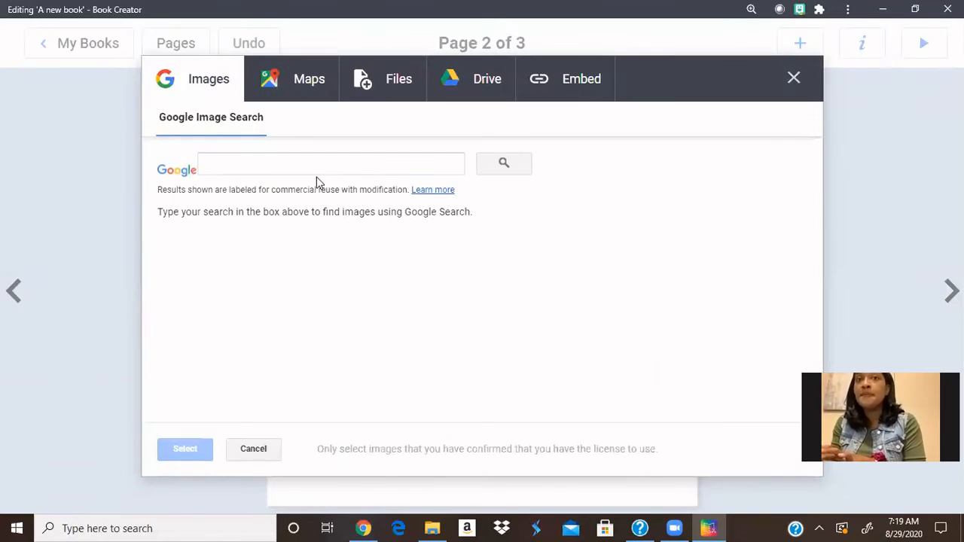
click(323, 174)
text(boat c)
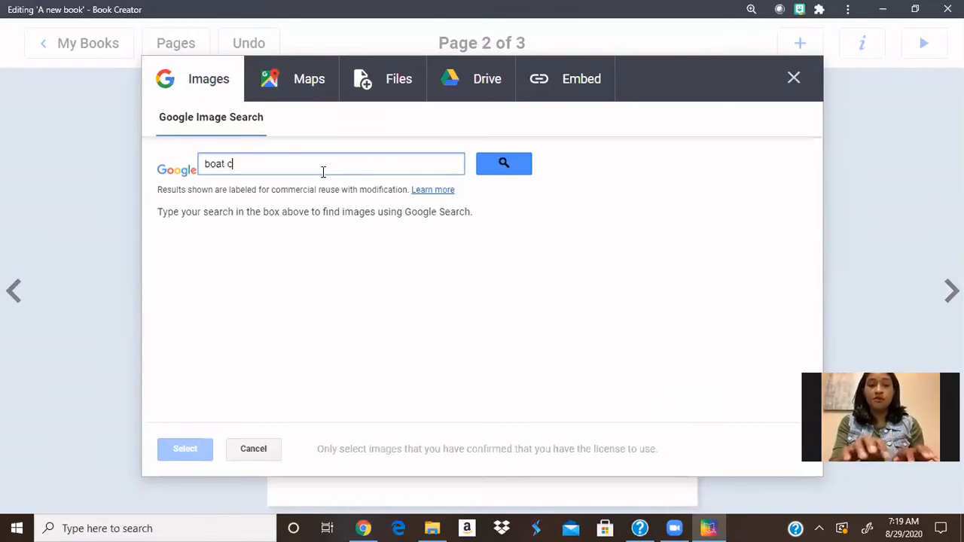
text(artoon)
key(Return)
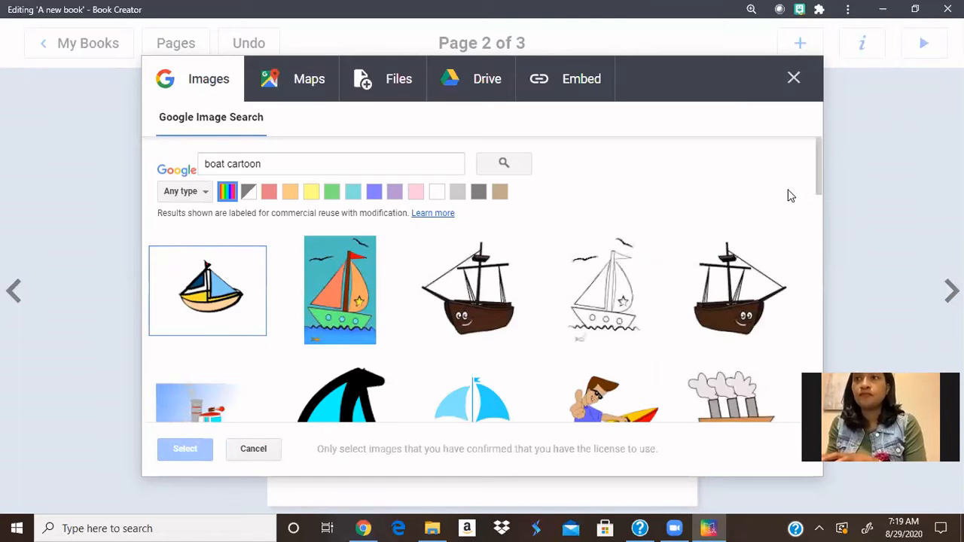
click(367, 296)
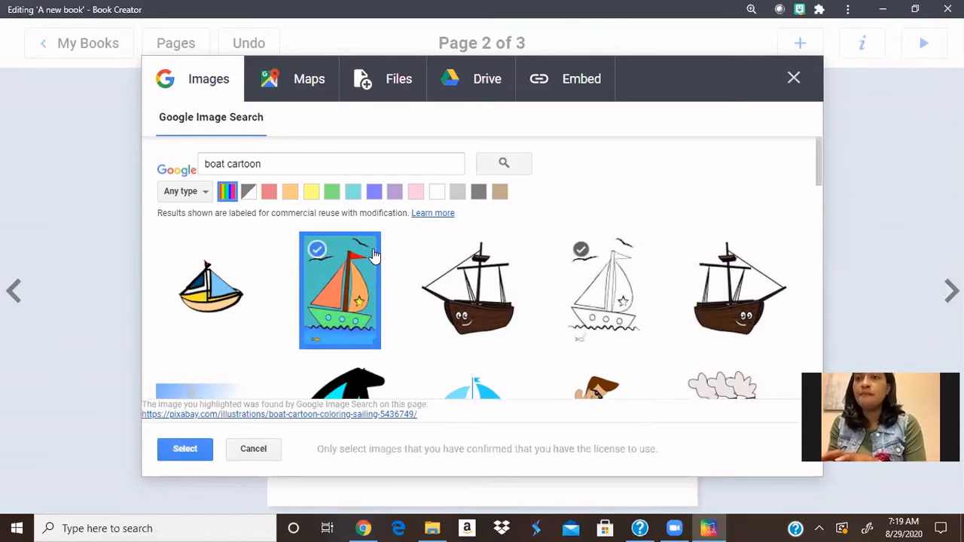
click(181, 448)
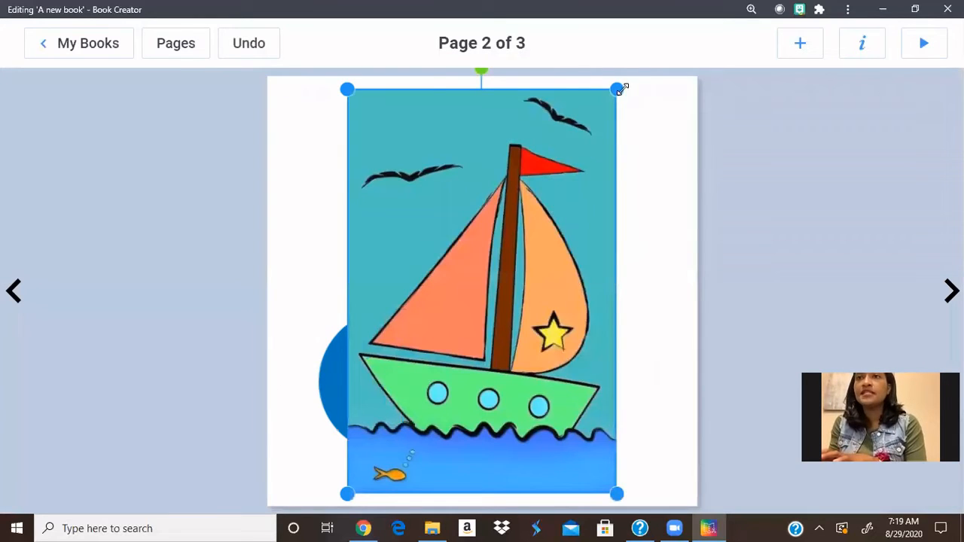
Step: Shrink the sailboat picture slightly, place it along the page's right side, and move the 1 image clear to its left
drag(617, 89, 635, 152)
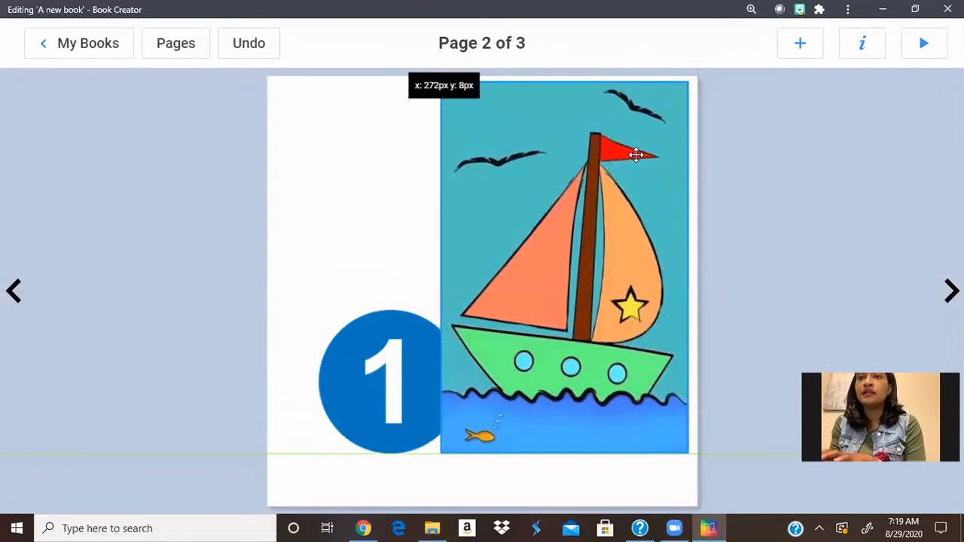
click(400, 336)
drag(400, 337, 358, 307)
click(367, 230)
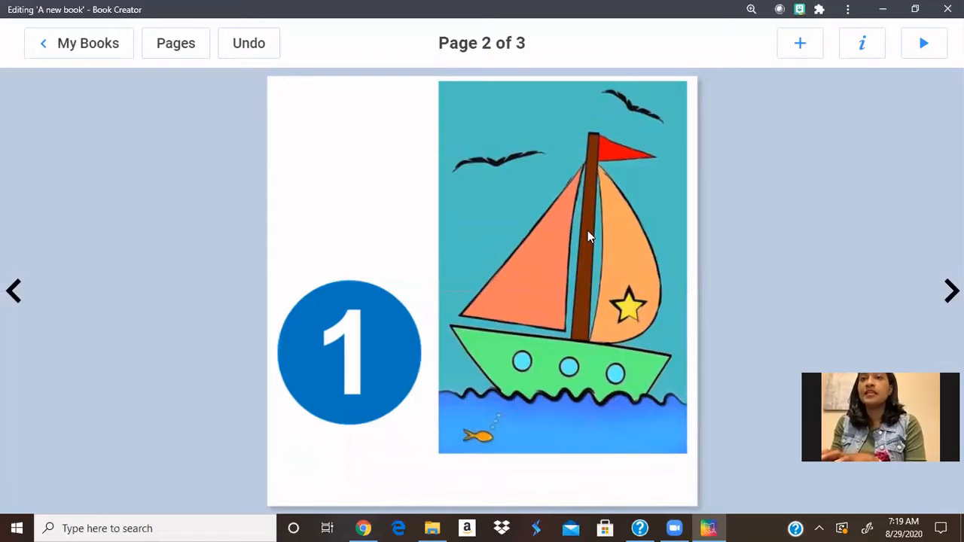
Step: Try pastel watercolor, pink-blue texture, polka-dot, light blue and lilac backgrounds on page 2
click(863, 43)
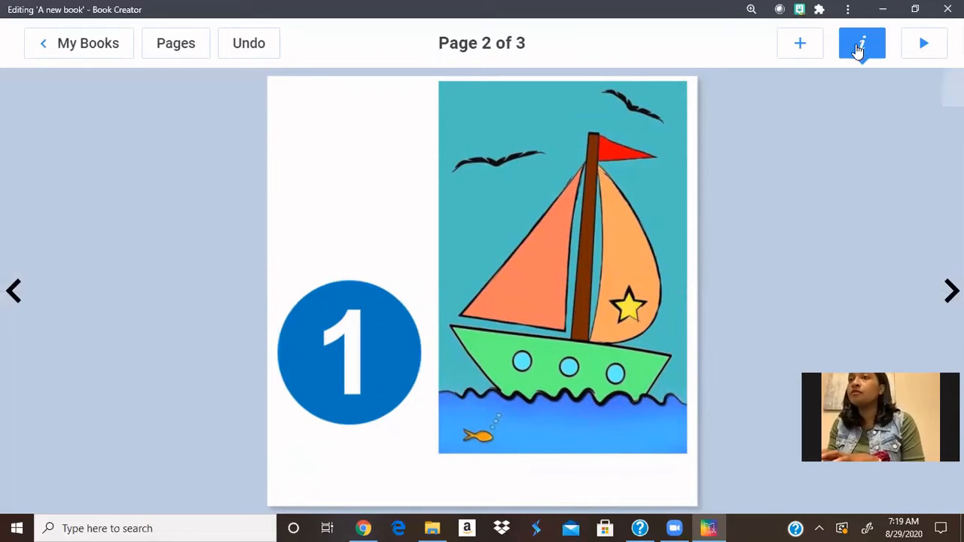
scroll(859, 226, down, 3)
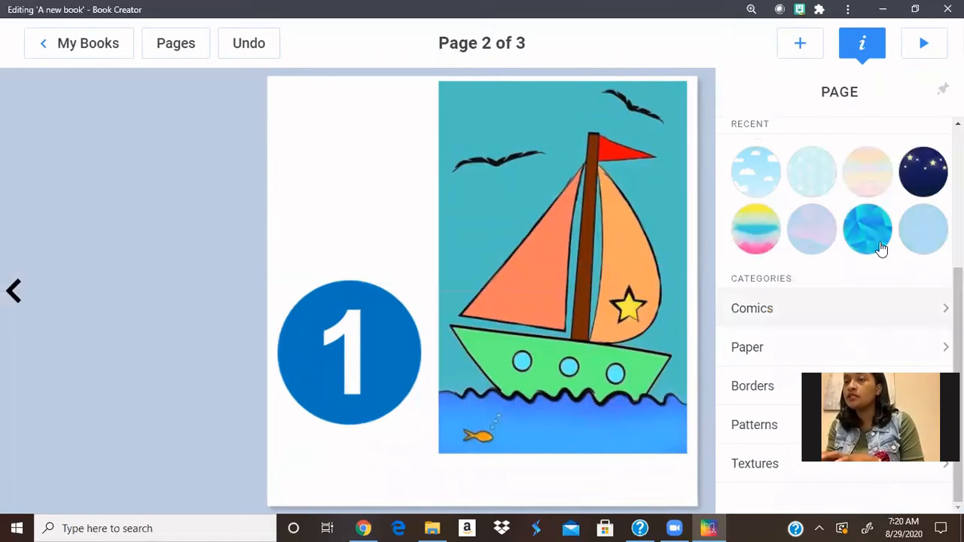
click(888, 188)
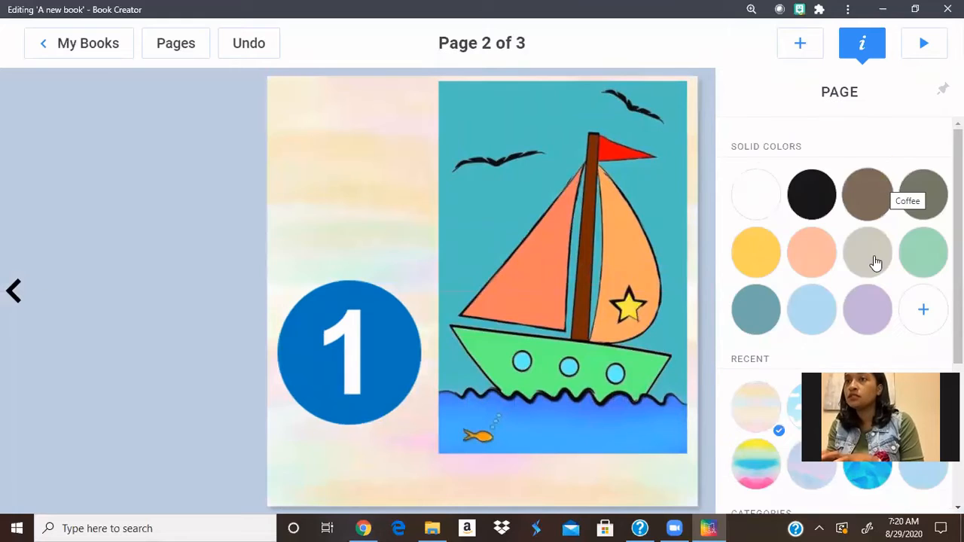
scroll(840, 302, down, 3)
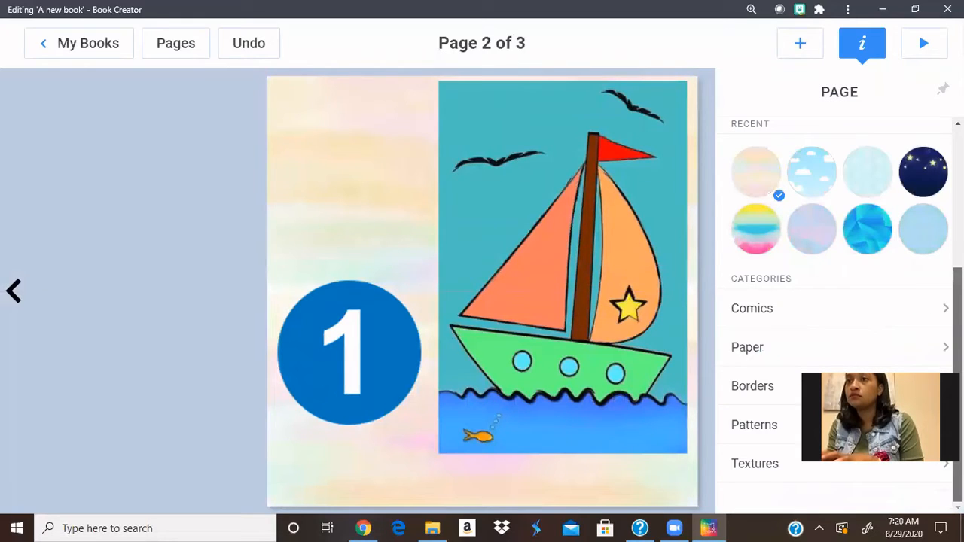
click(812, 230)
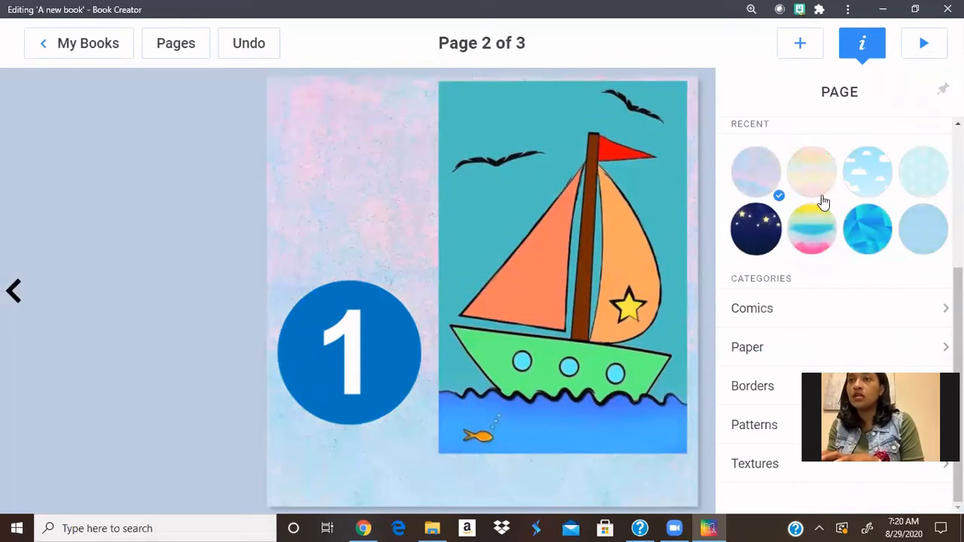
click(916, 189)
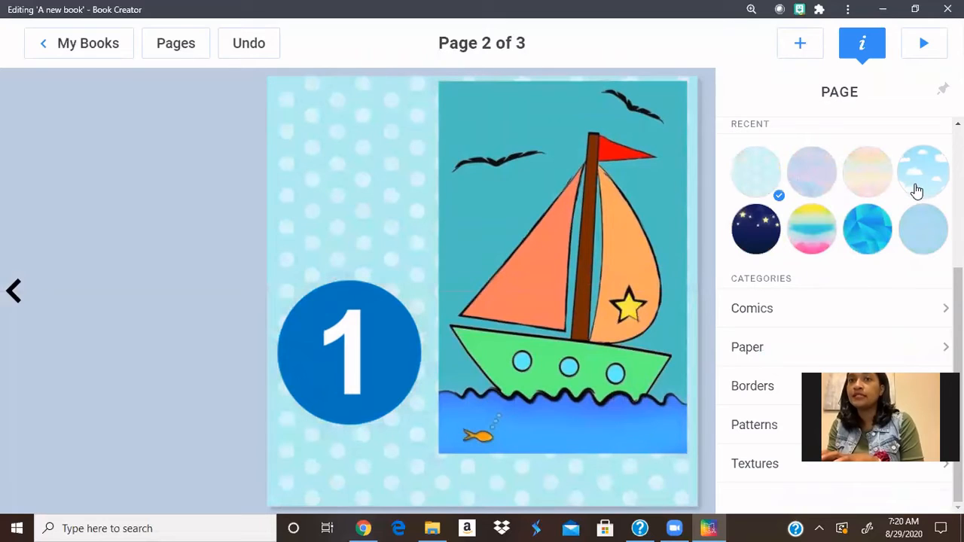
click(920, 249)
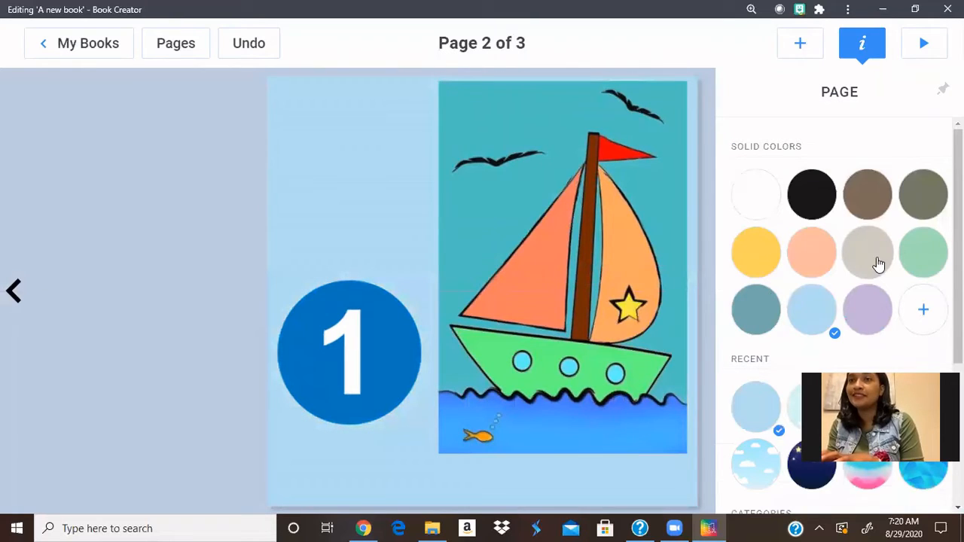
click(870, 317)
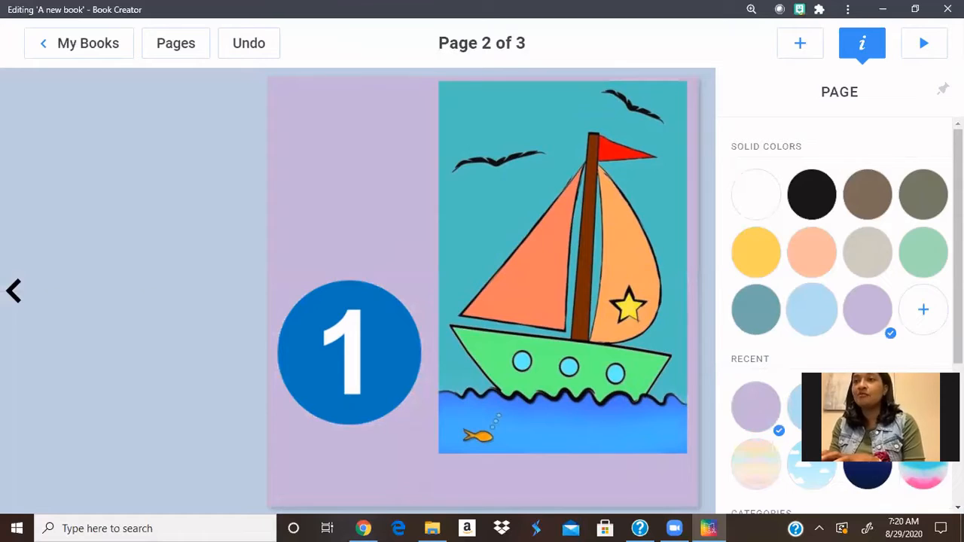
Step: Set page 2's background to the recently used yellow, blue and pink watercolor design
scroll(776, 303, down, 3)
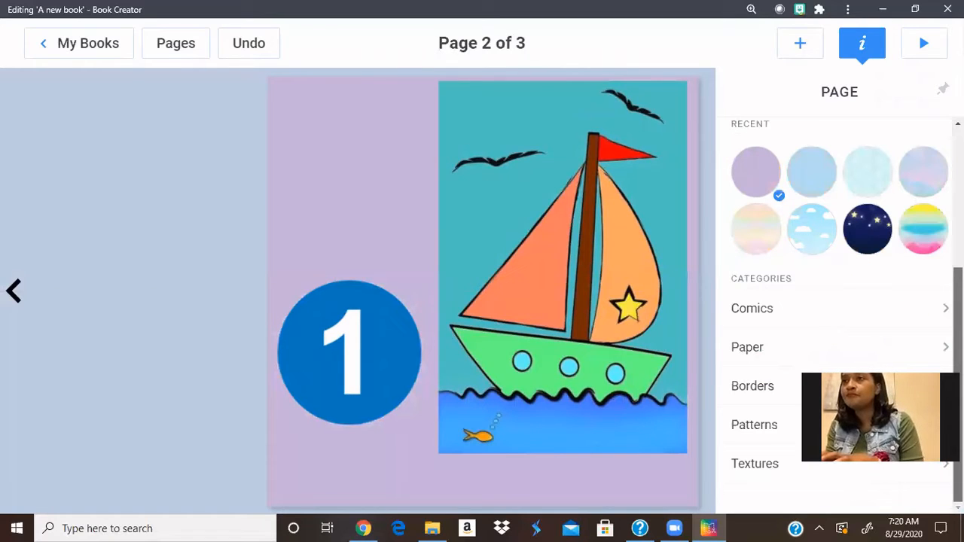
click(932, 246)
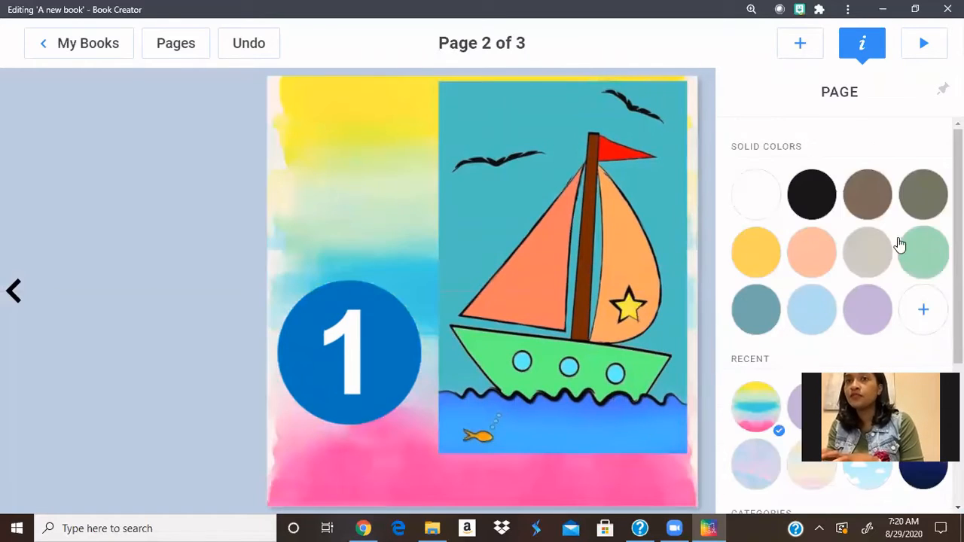
click(400, 232)
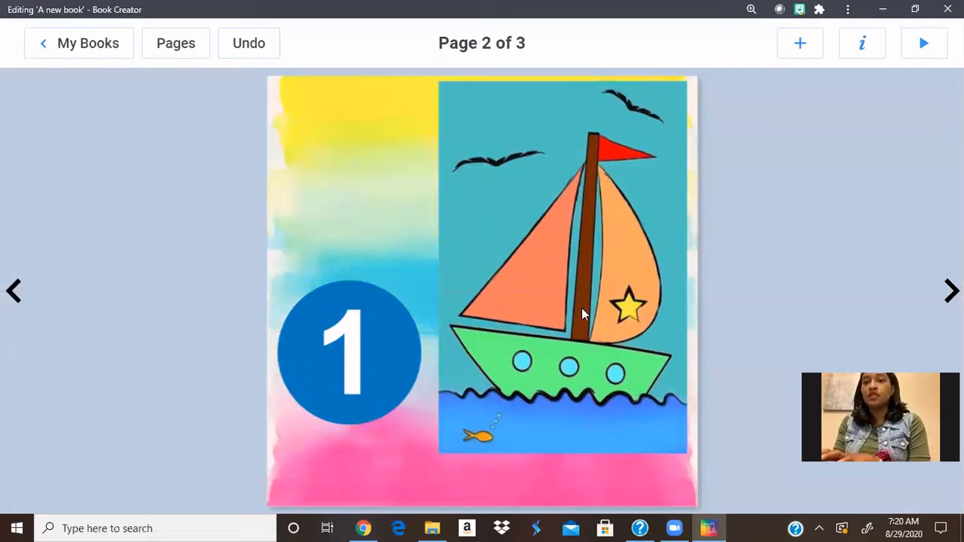
Step: Add a text caption to page 2 reading "One sailboat on the sea!"
click(864, 49)
click(801, 45)
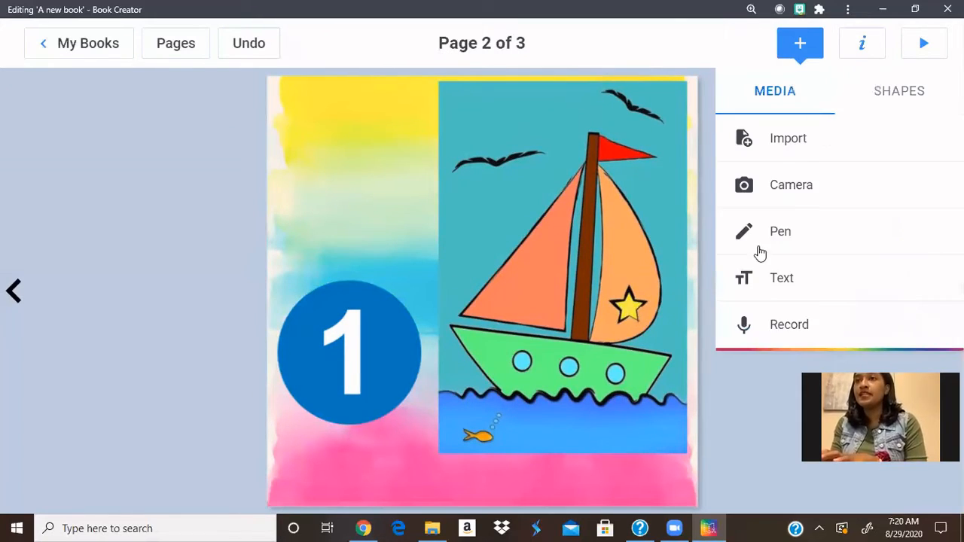
click(771, 281)
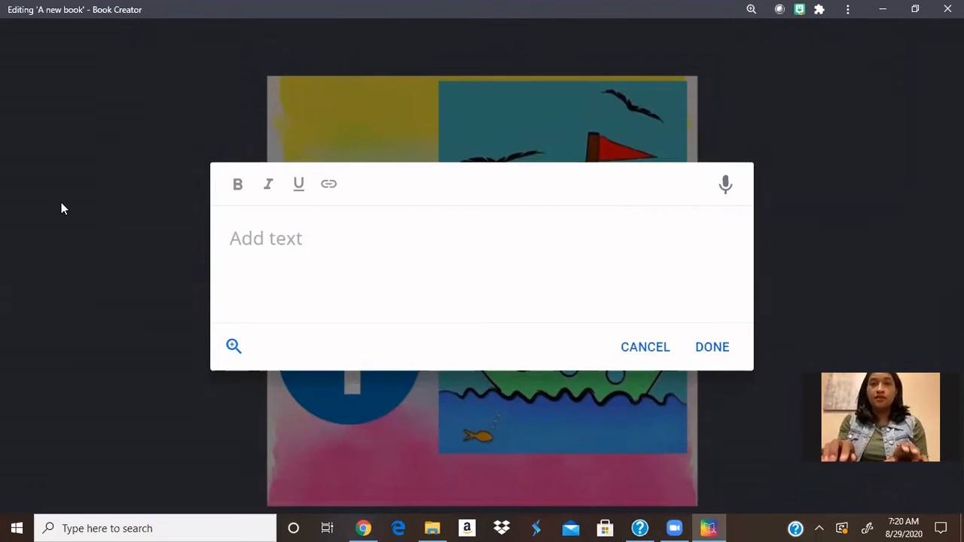
text(One Boat)
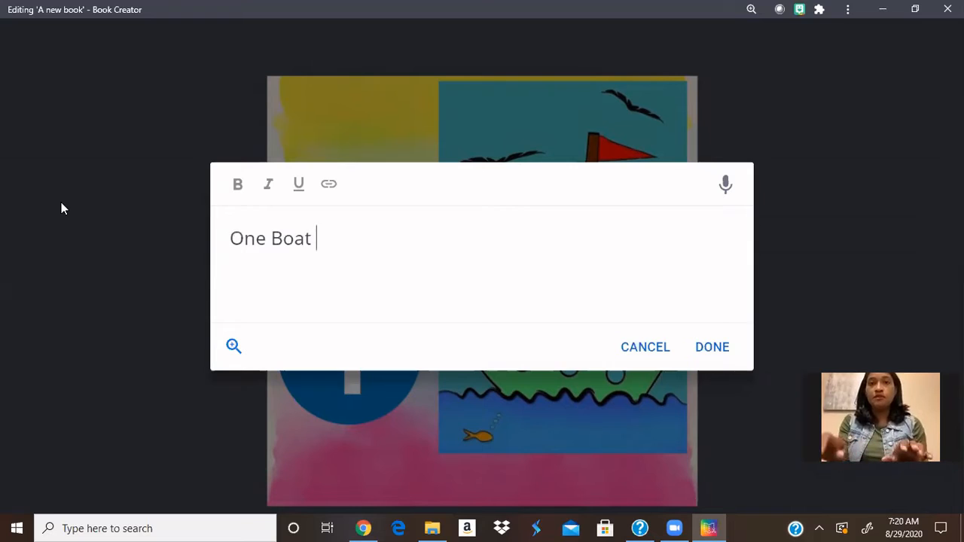
key(BackSpace)
key(BackSpace)
key(BackSpace)
key(BackSpace)
key(BackSpace)
text(s)
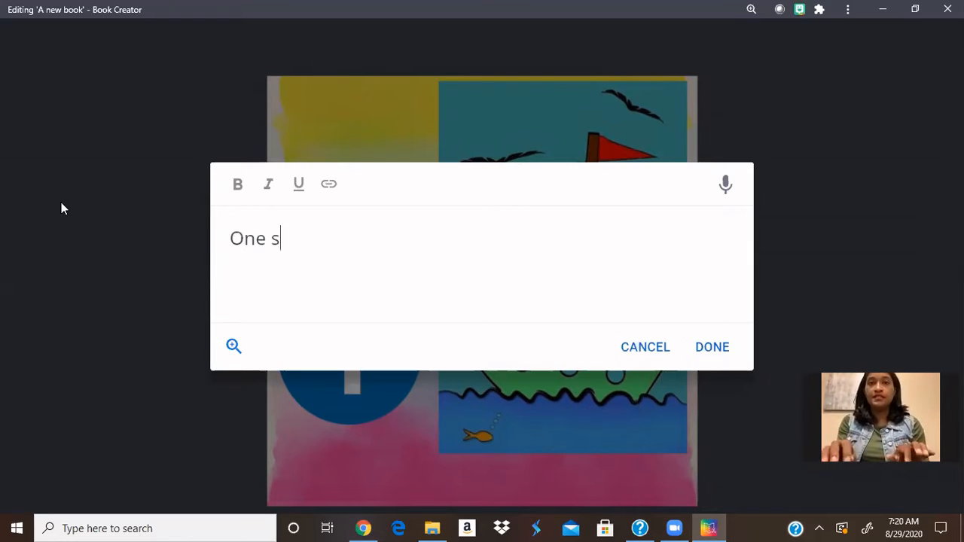
text(ailboat )
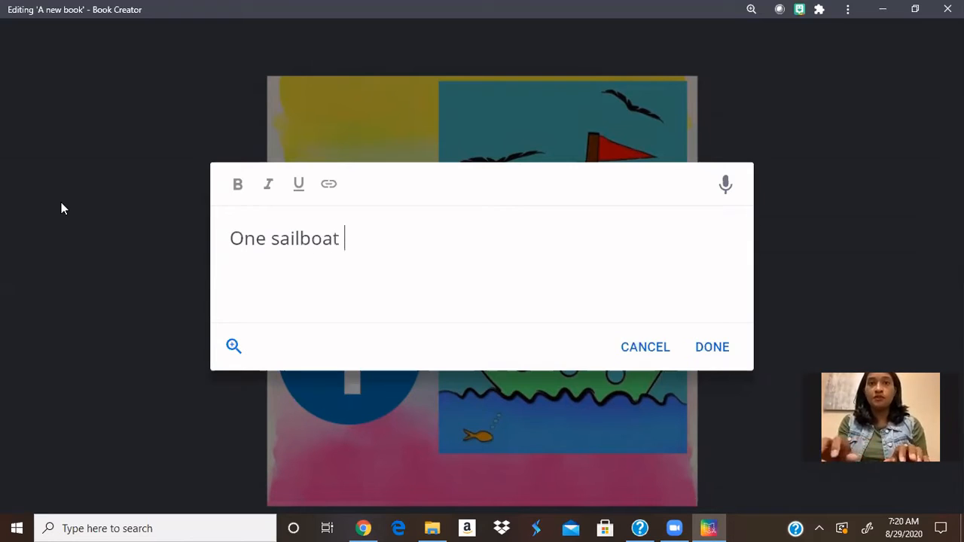
text(on)
key(BackSpace)
key(BackSpace)
key(BackSpace)
text(on)
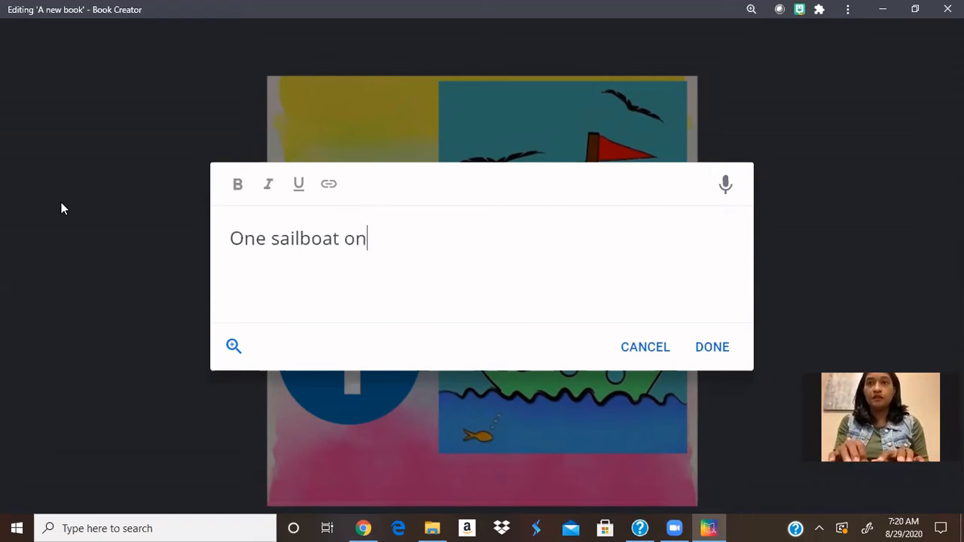
text( the sea)
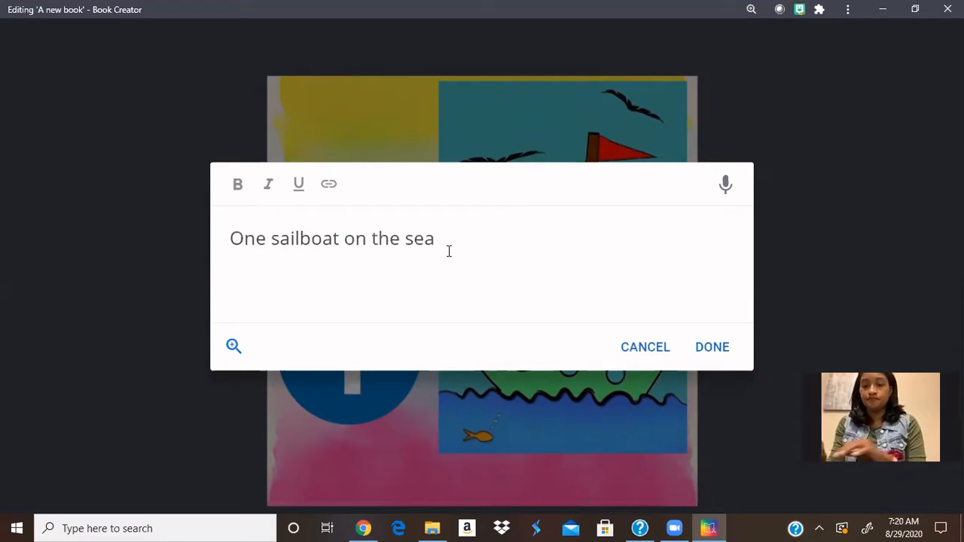
text(!)
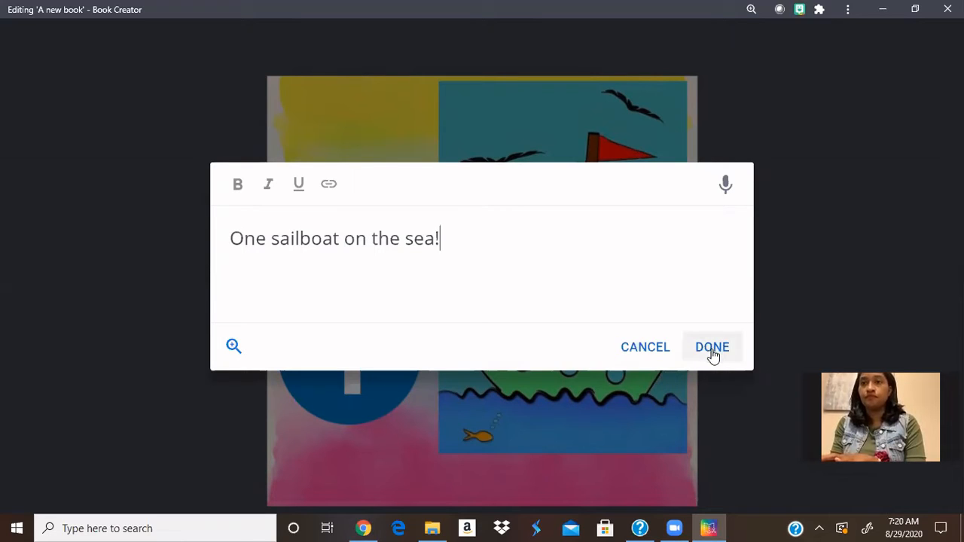
Step: Insert "is" before "on" in the caption and place the caption above the 1 image, beside the sailboat picture
click(348, 239)
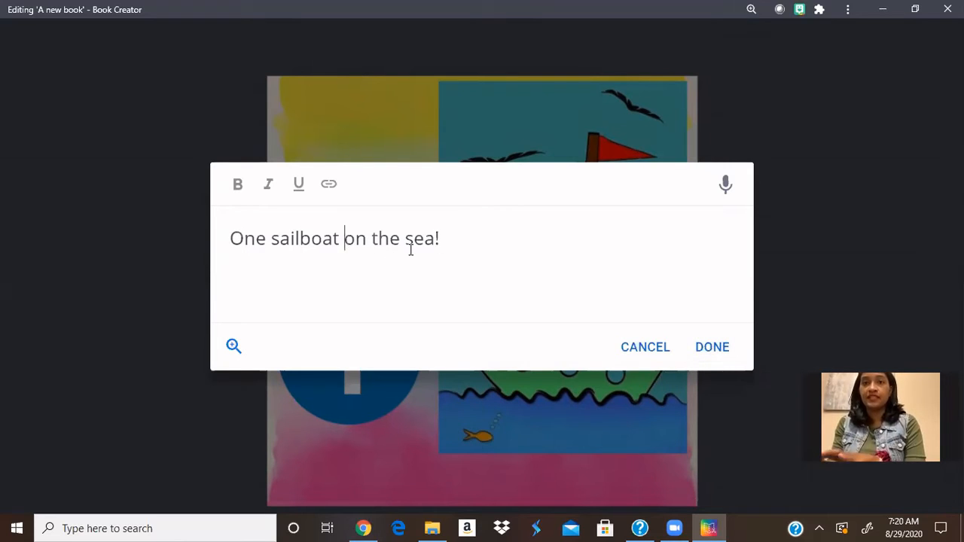
text(is)
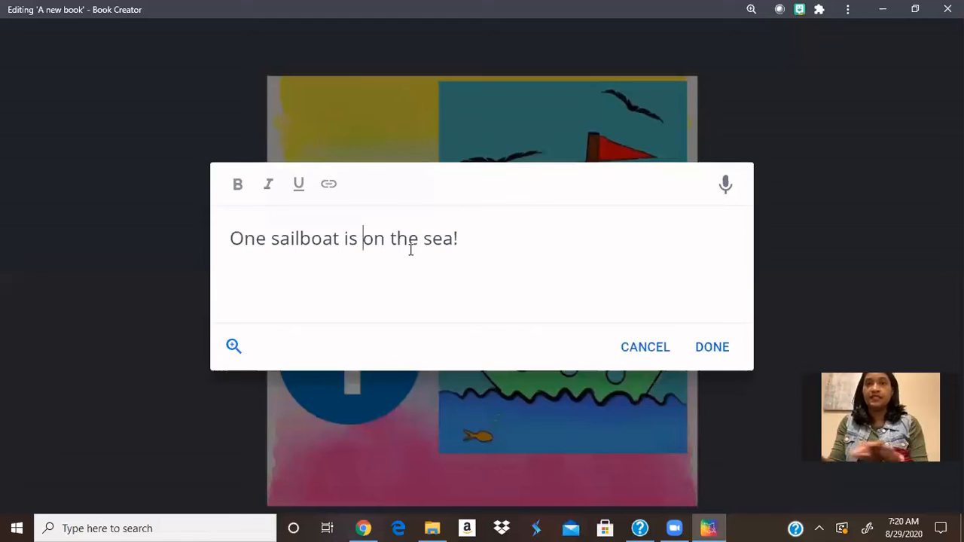
click(712, 348)
drag(385, 159, 338, 187)
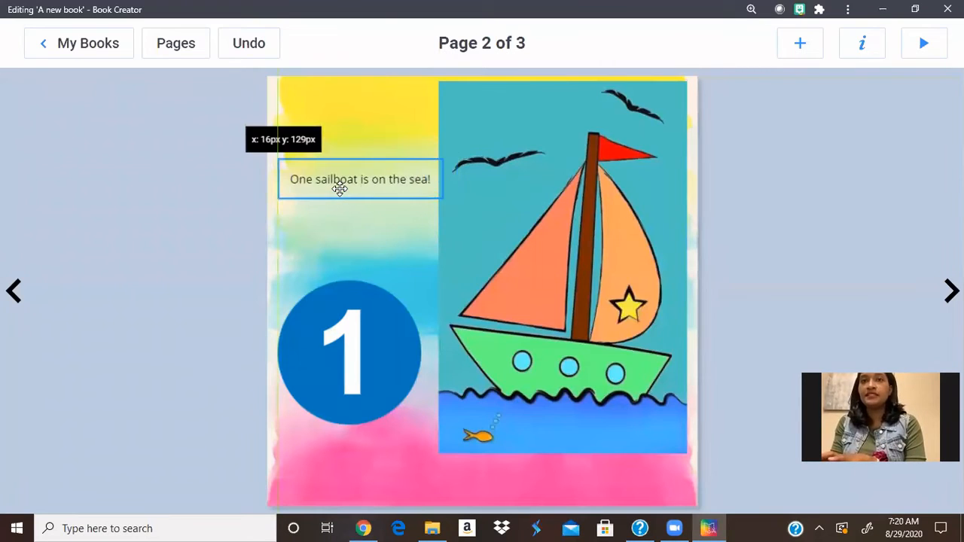
Step: Make the whole caption bold and adjust its text box so the sentence fits on one line beside the sailboat
double_click(370, 180)
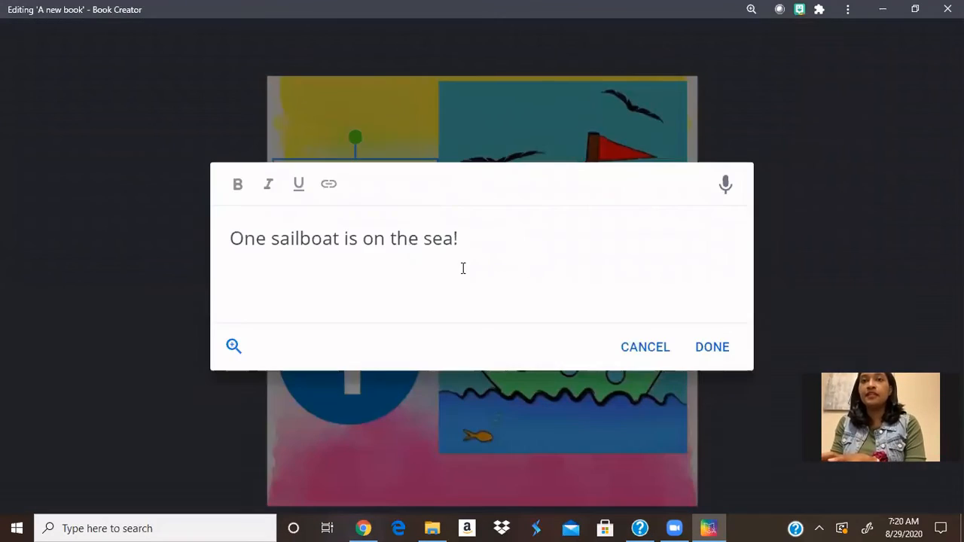
drag(462, 269, 122, 247)
click(237, 185)
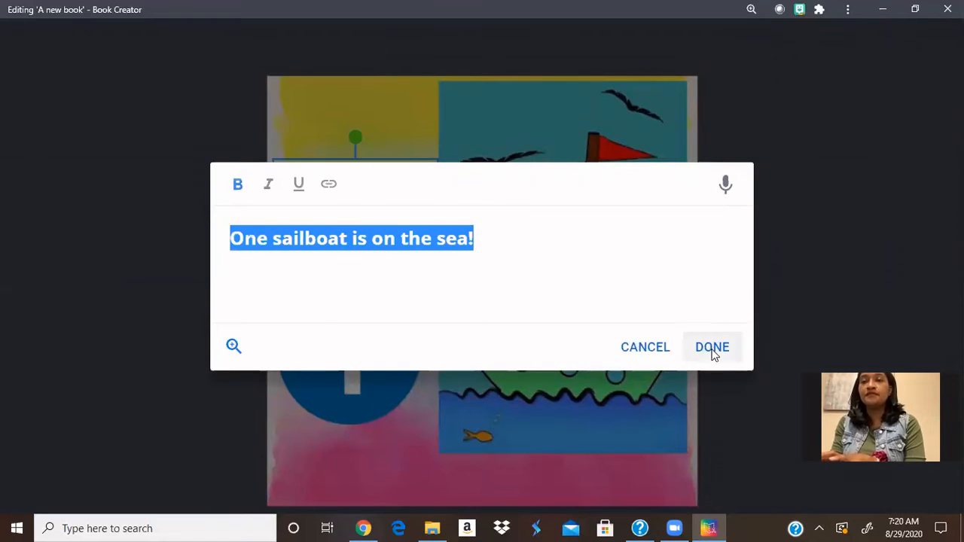
click(713, 349)
drag(443, 196, 400, 190)
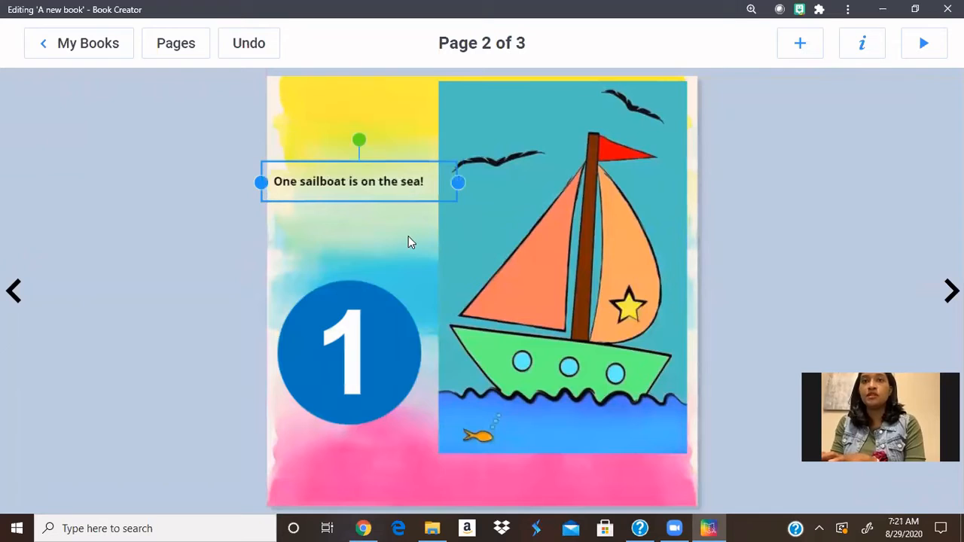
click(786, 221)
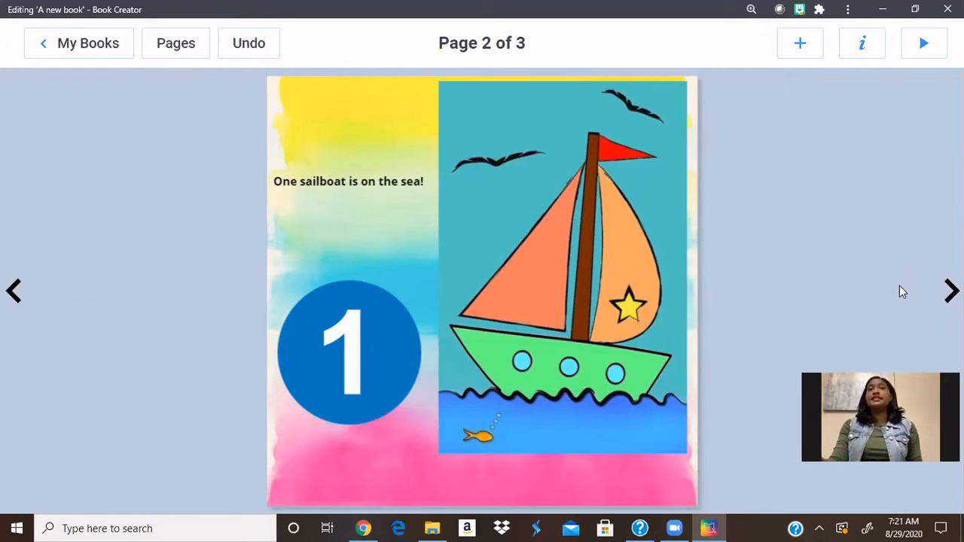
click(378, 316)
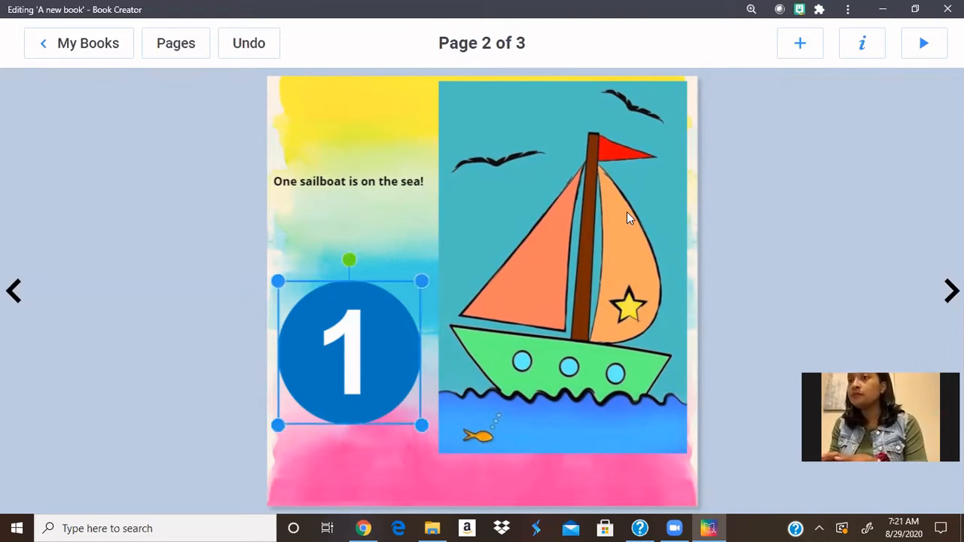
click(807, 39)
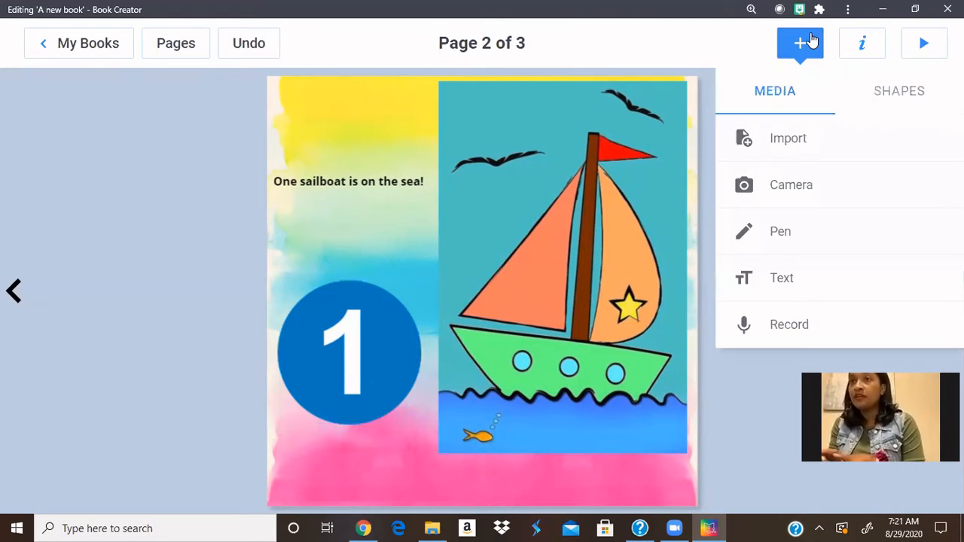
click(822, 147)
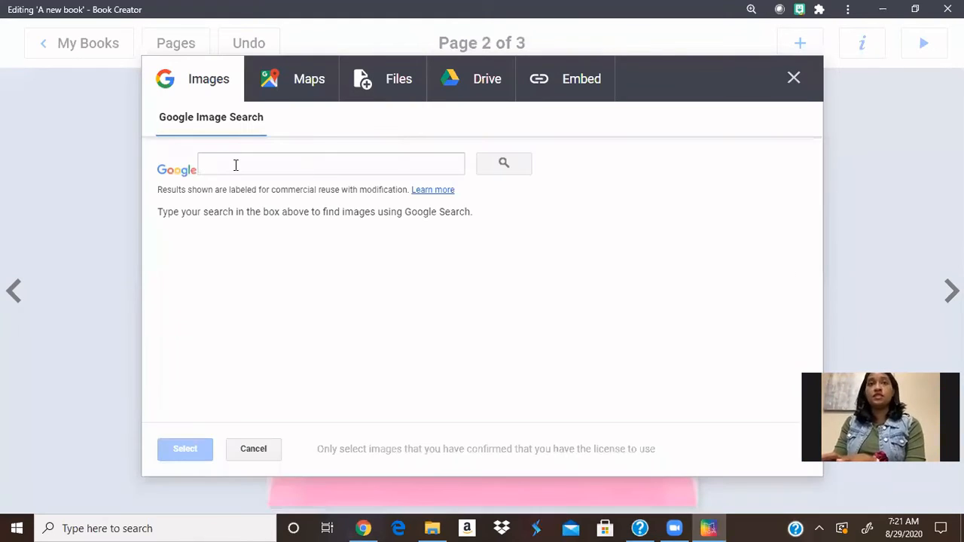
click(261, 166)
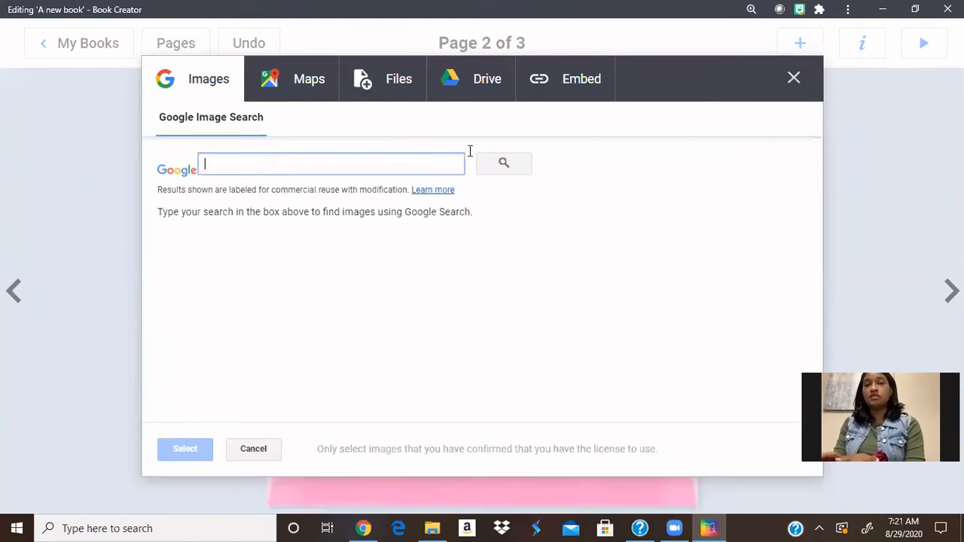
click(794, 77)
click(483, 273)
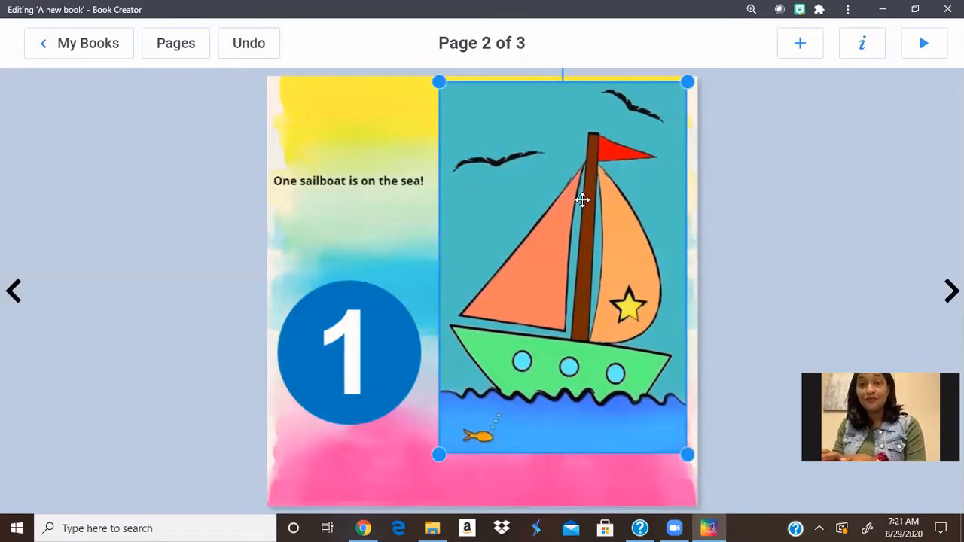
Step: Try to add media with the camera, blocking the browser's camera access and dismissing the notice
click(800, 46)
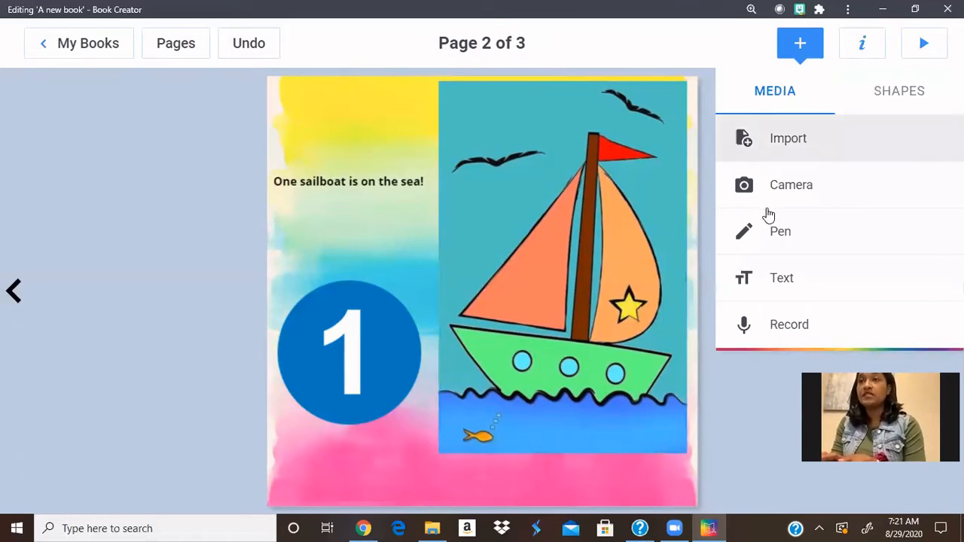
click(803, 175)
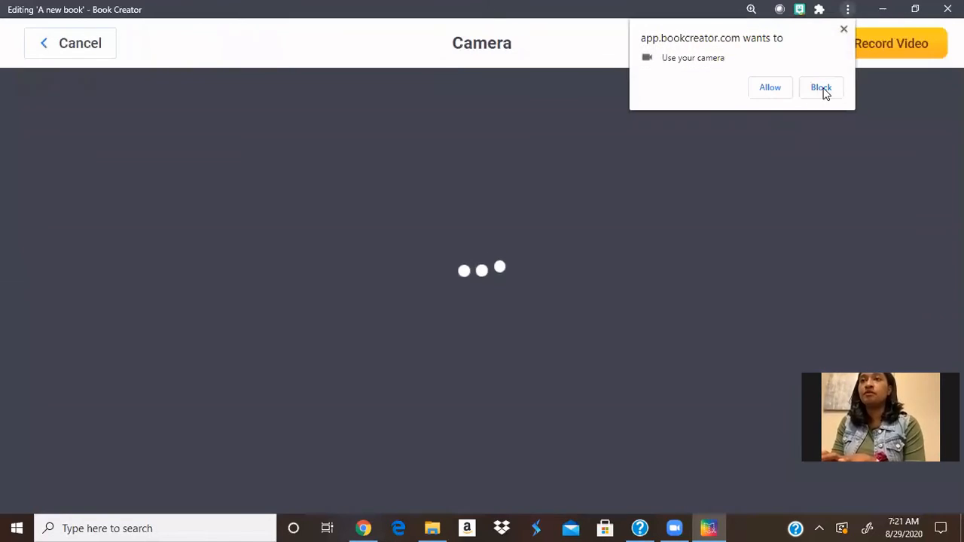
click(822, 88)
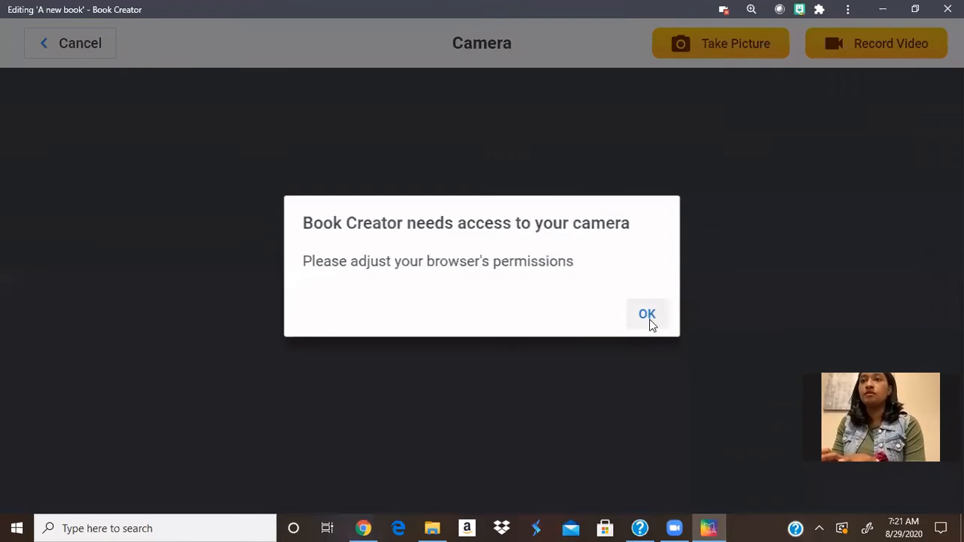
click(648, 316)
click(797, 58)
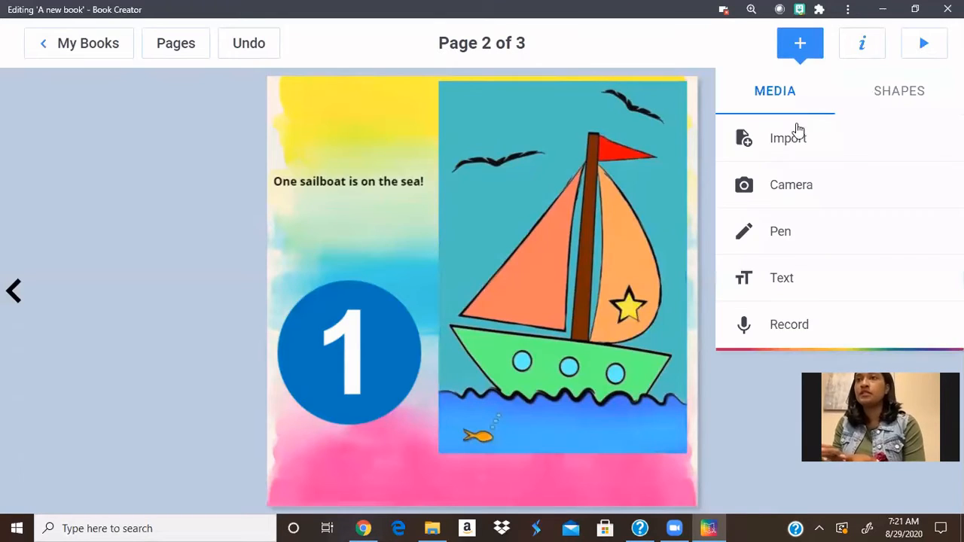
click(799, 139)
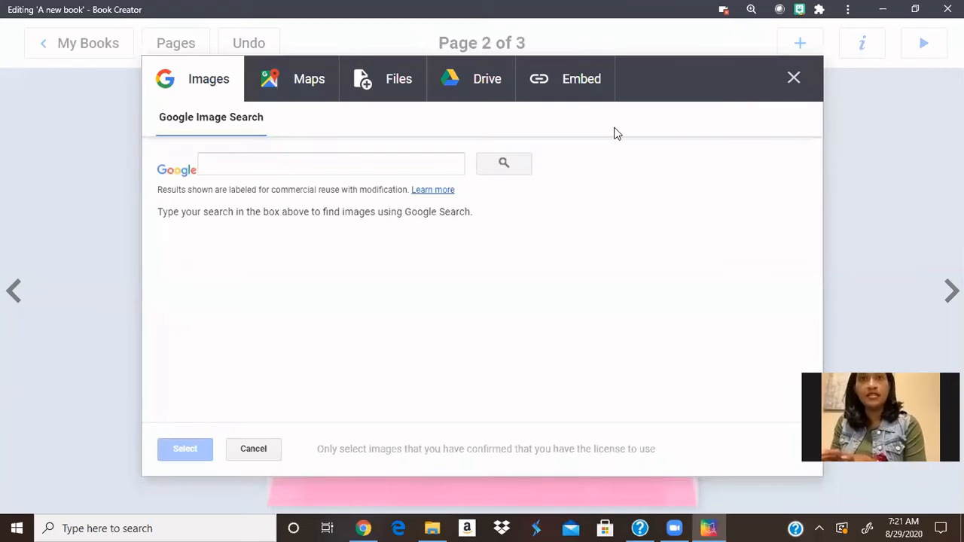
click(290, 166)
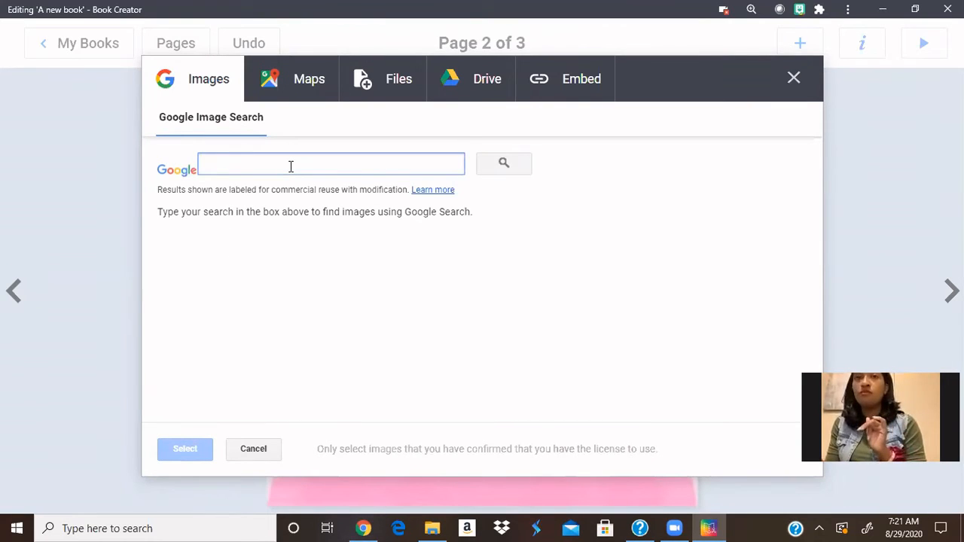
click(795, 77)
Step: Nudge the sailboat caption slightly to the right on page 2 and deselect it
click(347, 171)
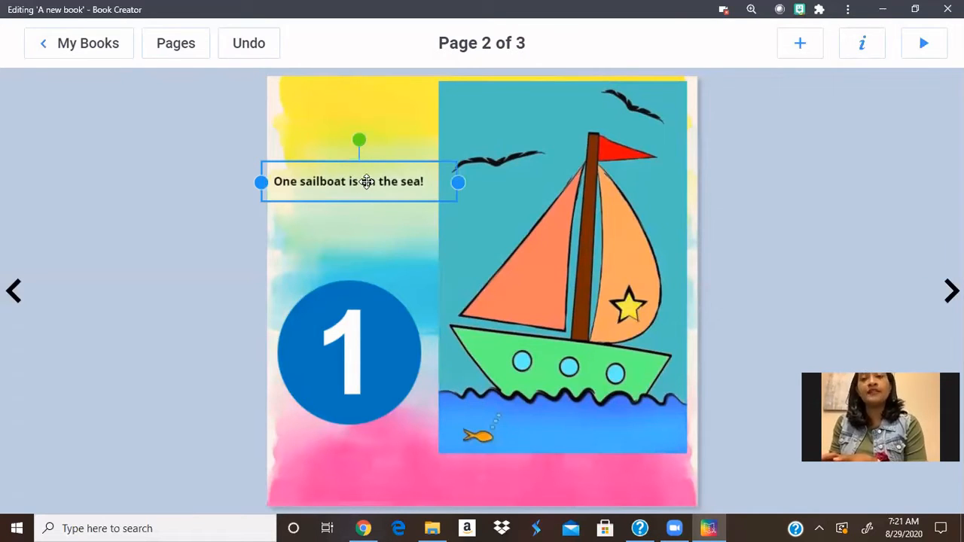
click(792, 46)
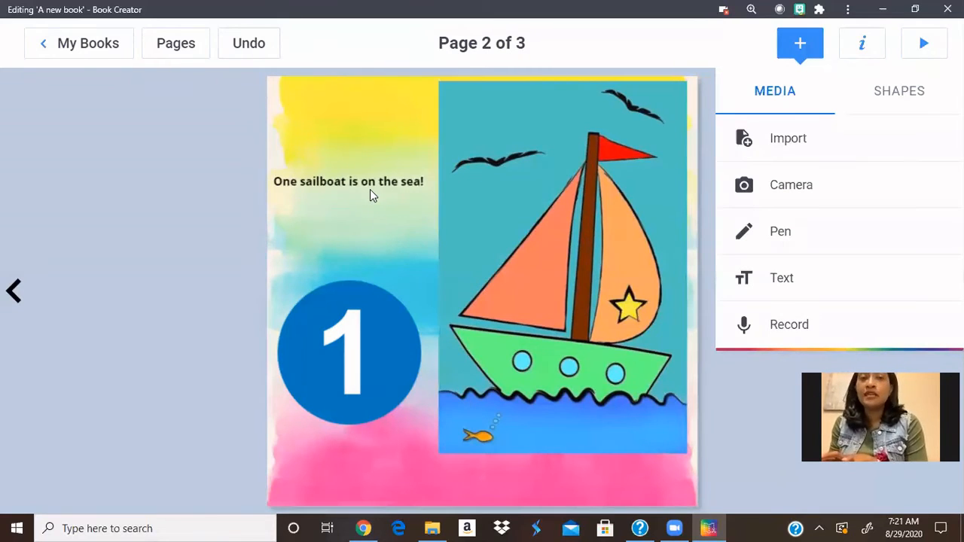
drag(370, 198, 377, 199)
click(383, 223)
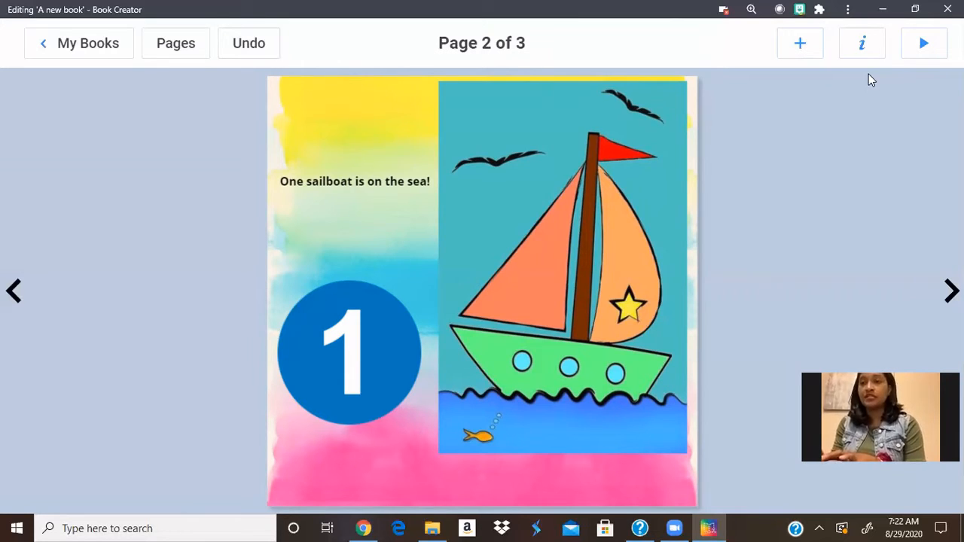
Step: Record a voice narration of about 5 seconds for page 2, keep it, and place its sound icon below the 1 image in the page corner
click(812, 55)
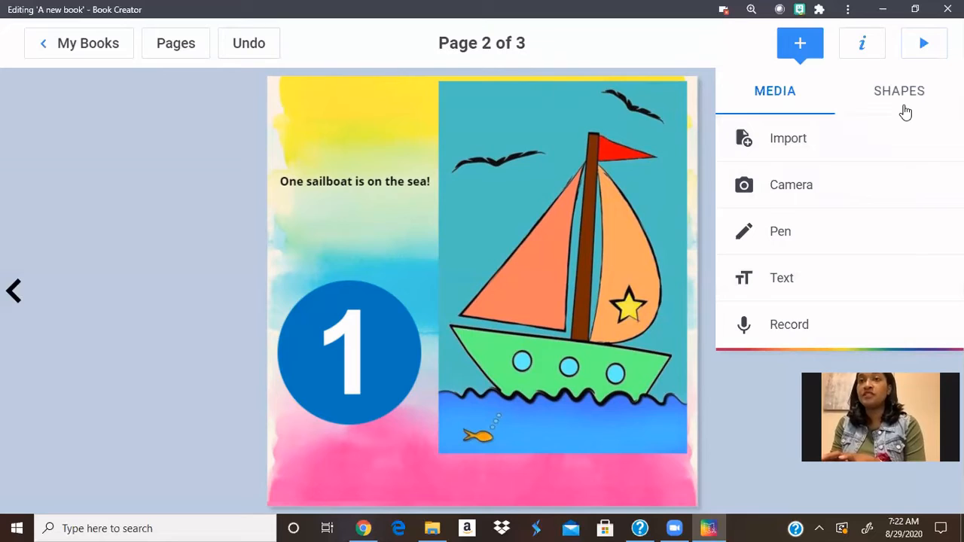
click(768, 324)
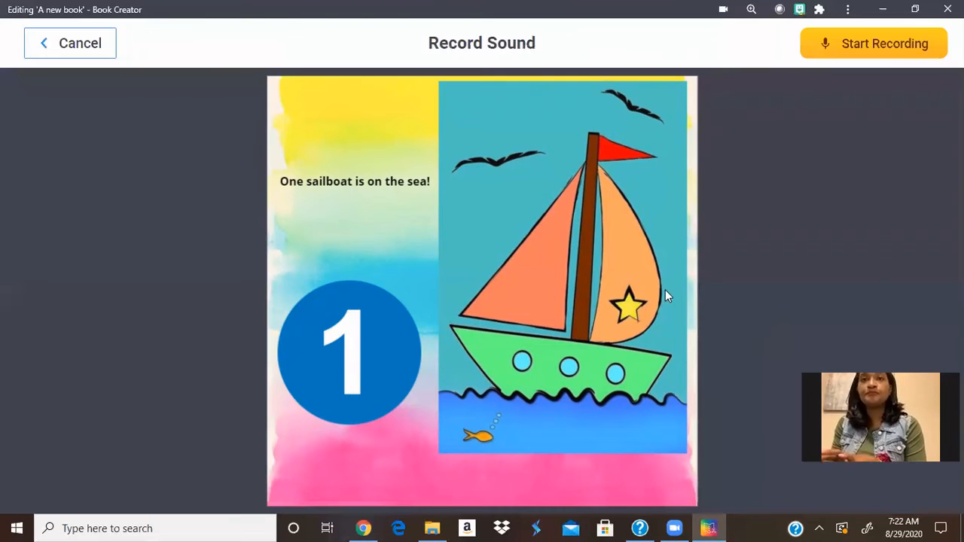
click(864, 48)
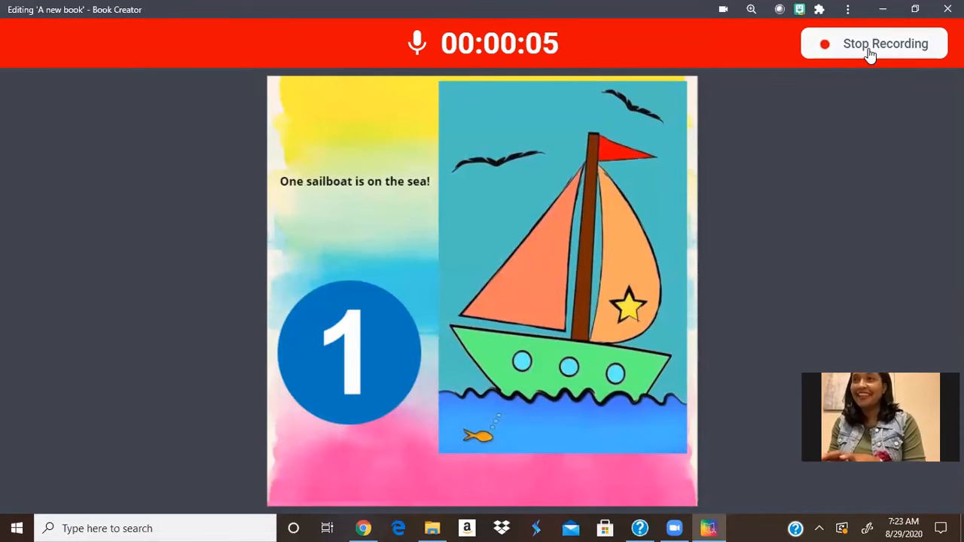
click(870, 46)
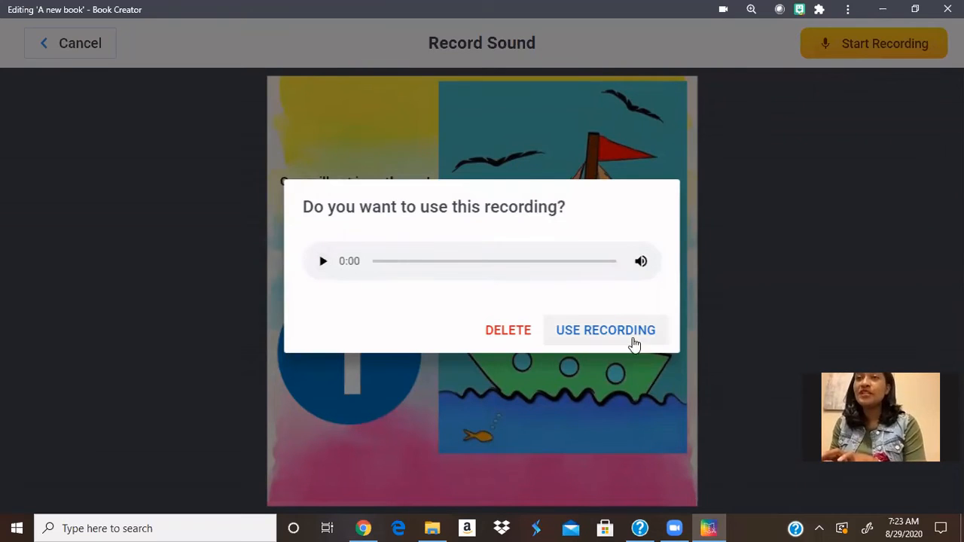
click(632, 329)
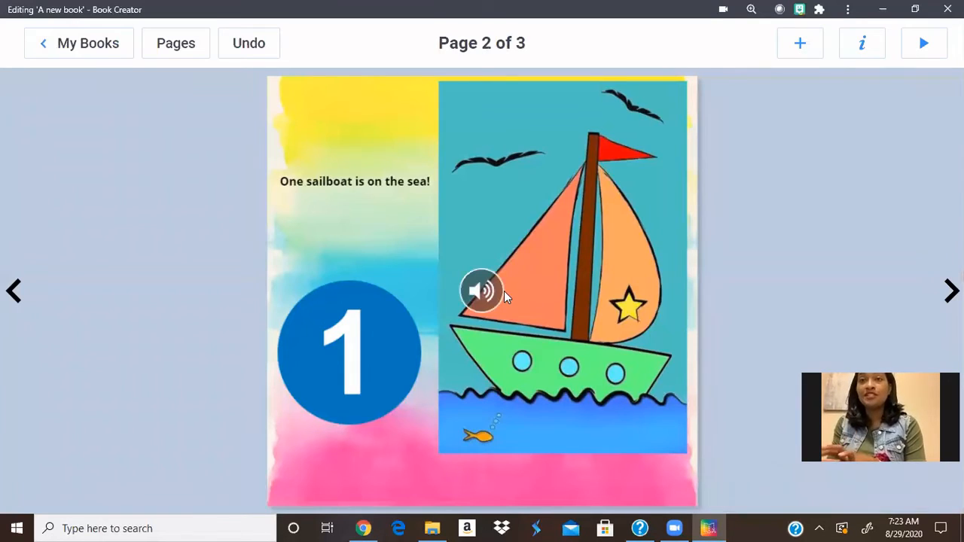
drag(503, 293, 349, 416)
drag(316, 435, 306, 485)
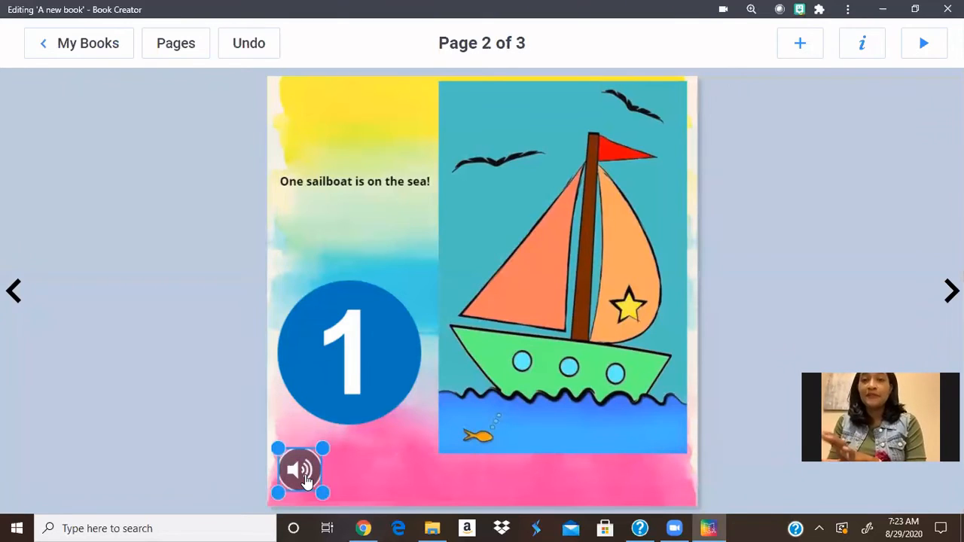
Step: Deselect the narration's sound icon and review the cover and page 2, returning to the cover through the page overview
click(211, 385)
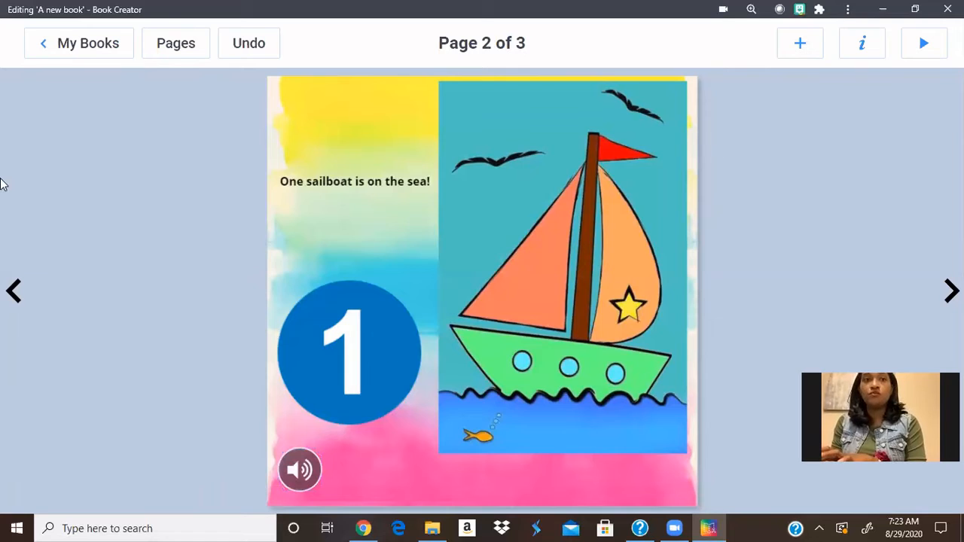
click(14, 292)
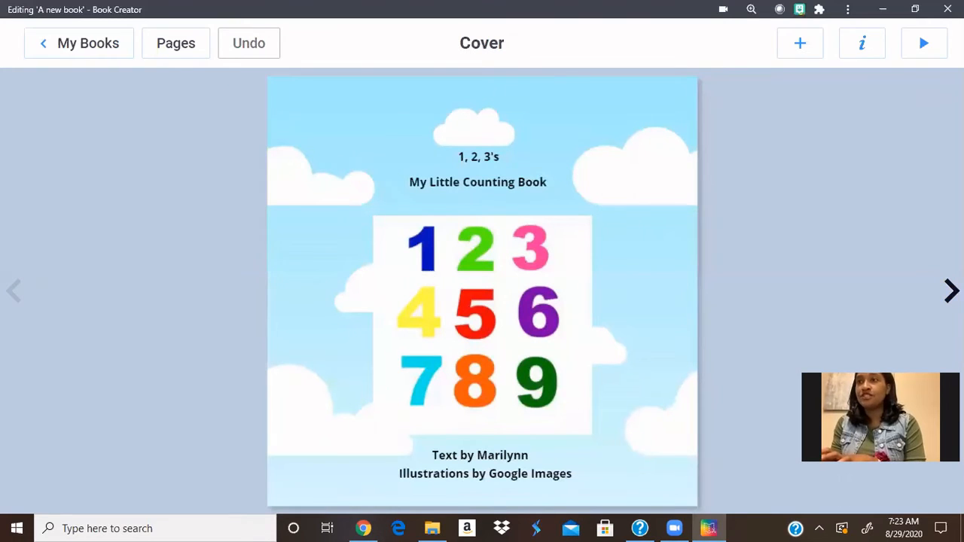
key(Right)
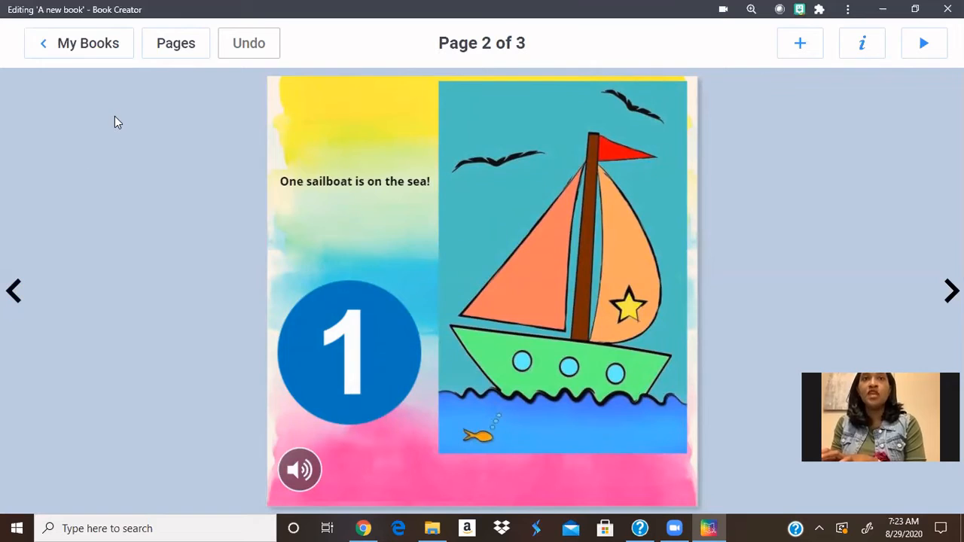
click(176, 43)
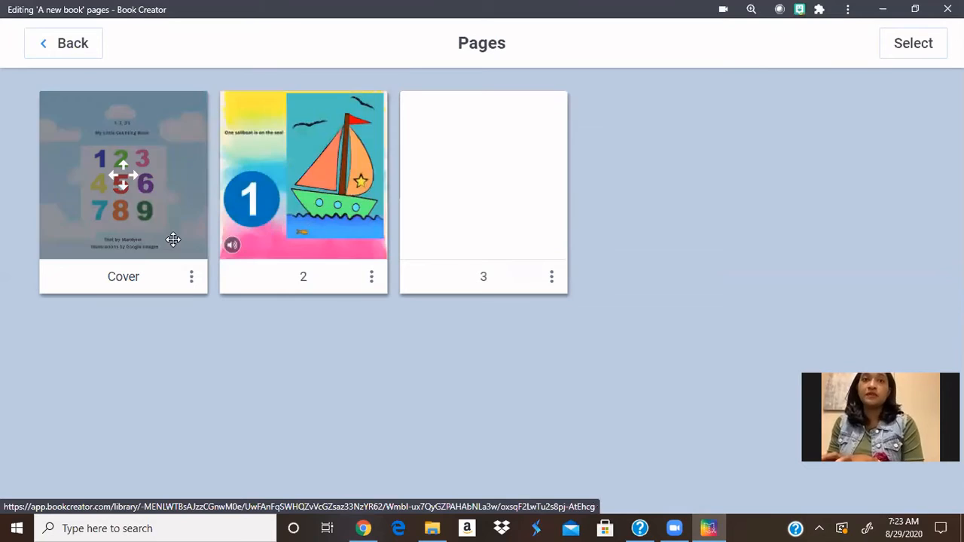
click(181, 189)
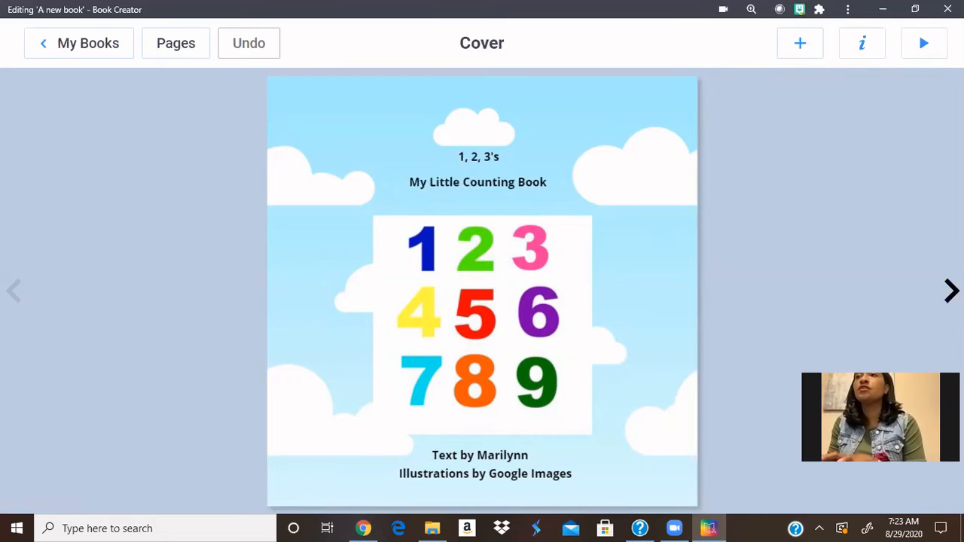
Step: Preview the counting book from its cover, play the narration on the sailboat page, and return to editing at the cover
click(925, 45)
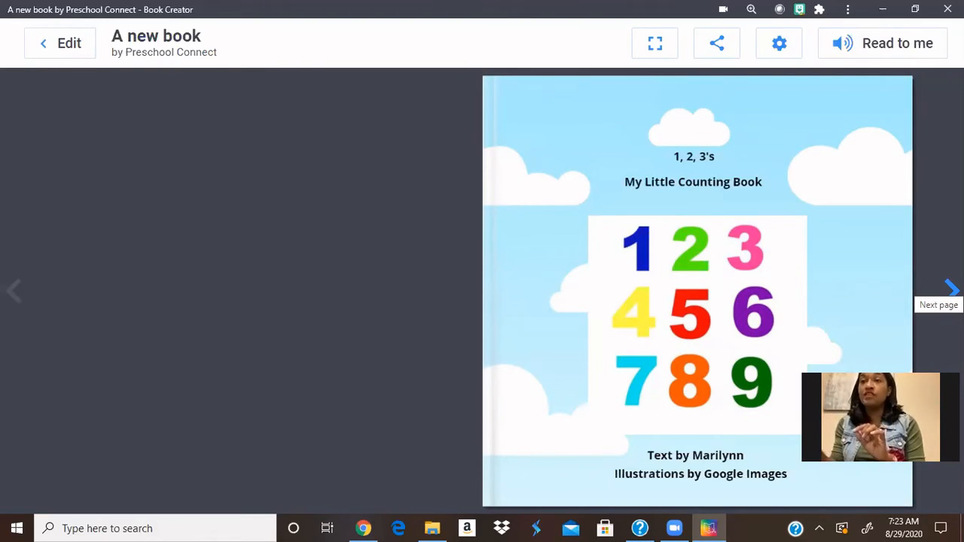
click(951, 289)
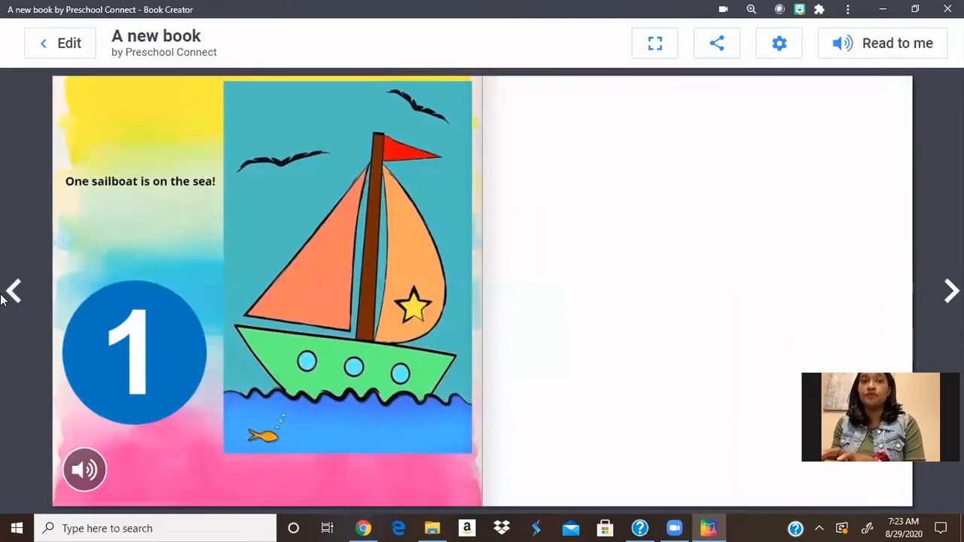
click(13, 295)
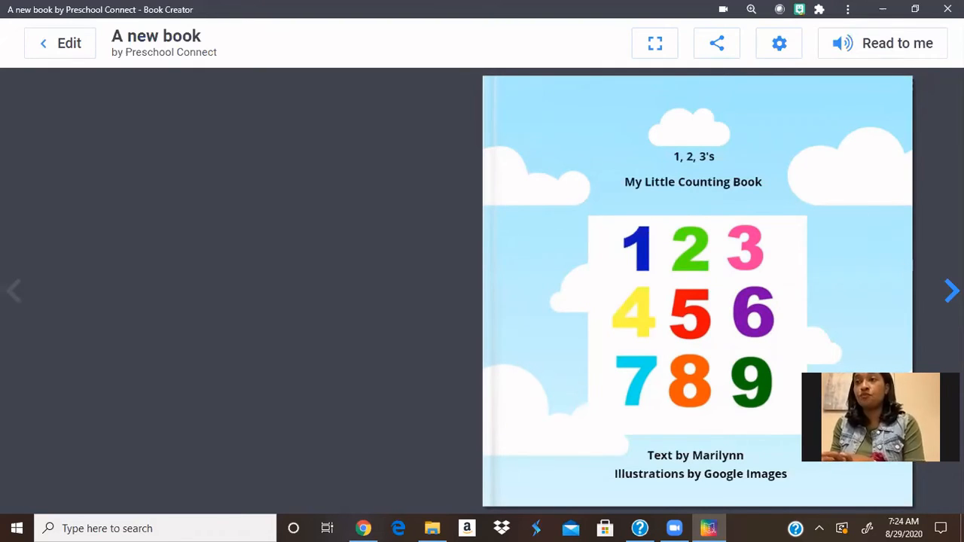
click(952, 291)
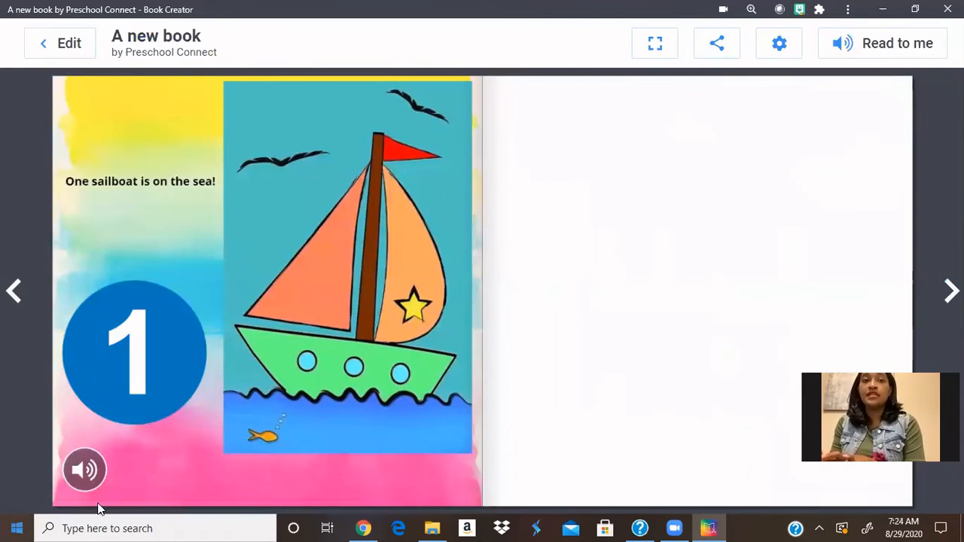
click(88, 482)
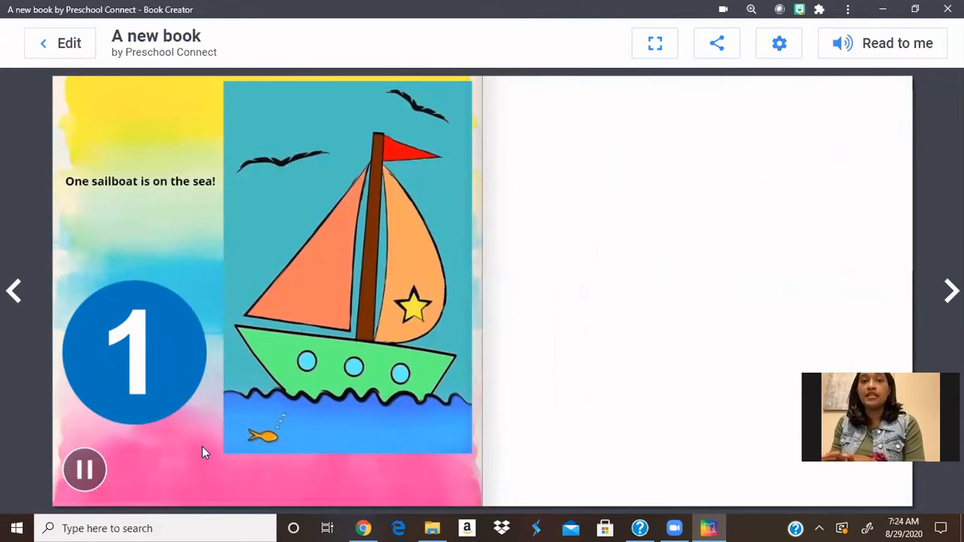
click(87, 470)
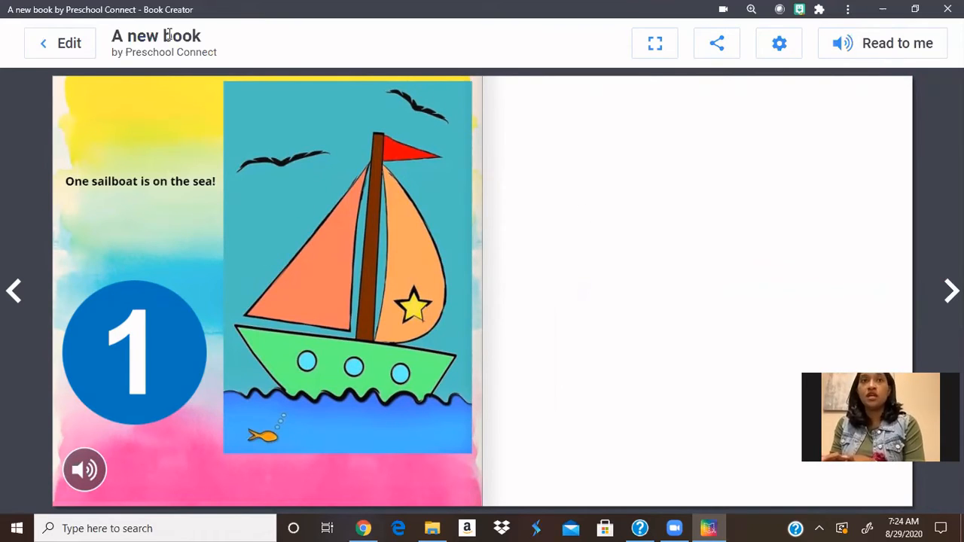
click(15, 298)
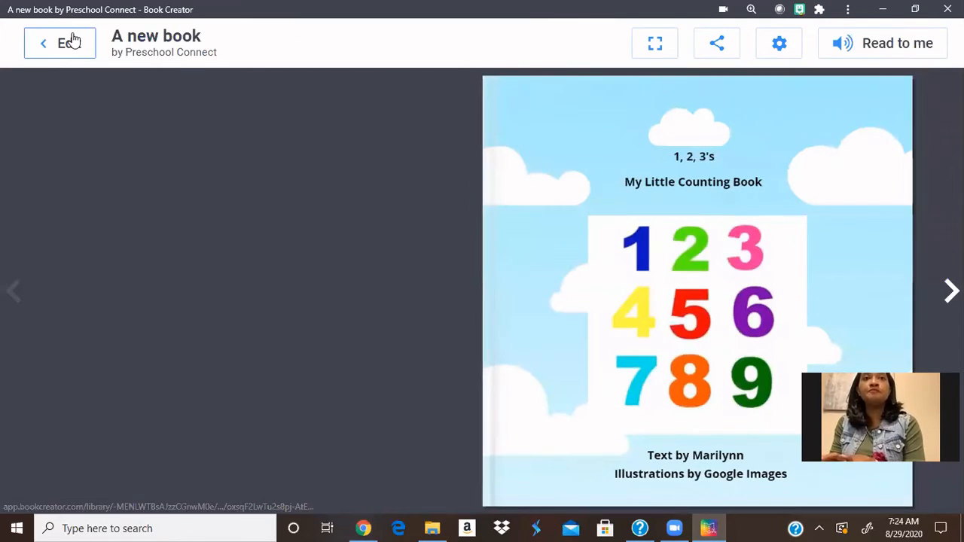
click(68, 42)
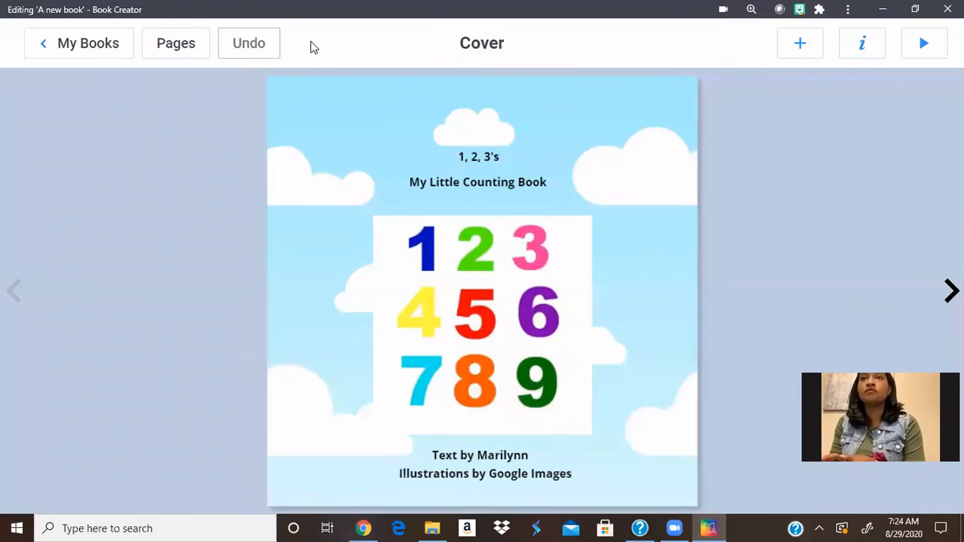
Step: Check the page overview and the reading preview of the counting book, and return to the book library
key(Tab)
key(Return)
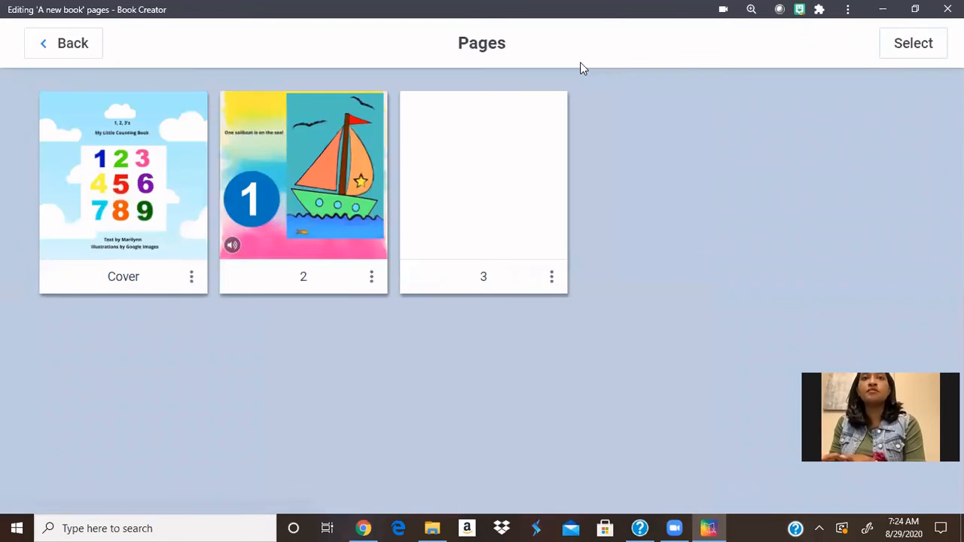
key(Tab)
key(Return)
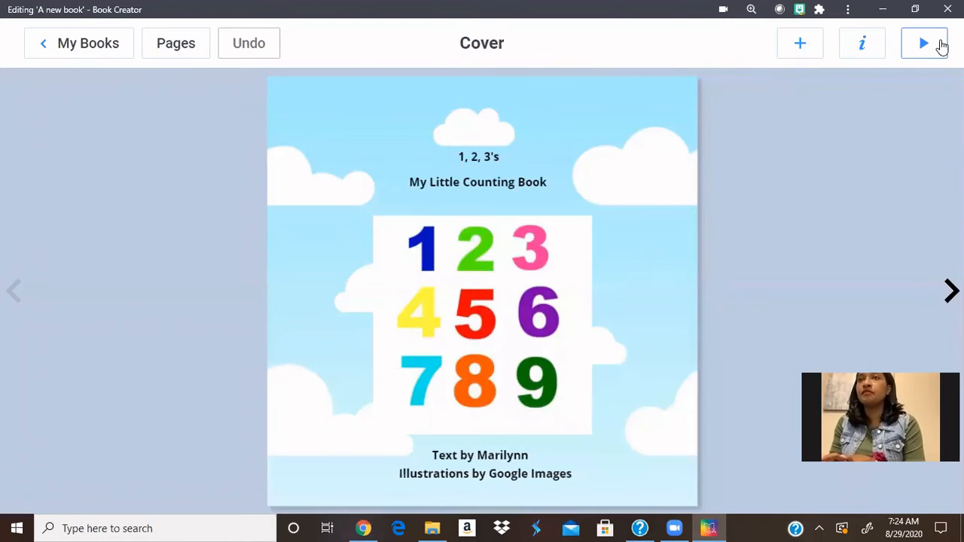
click(938, 43)
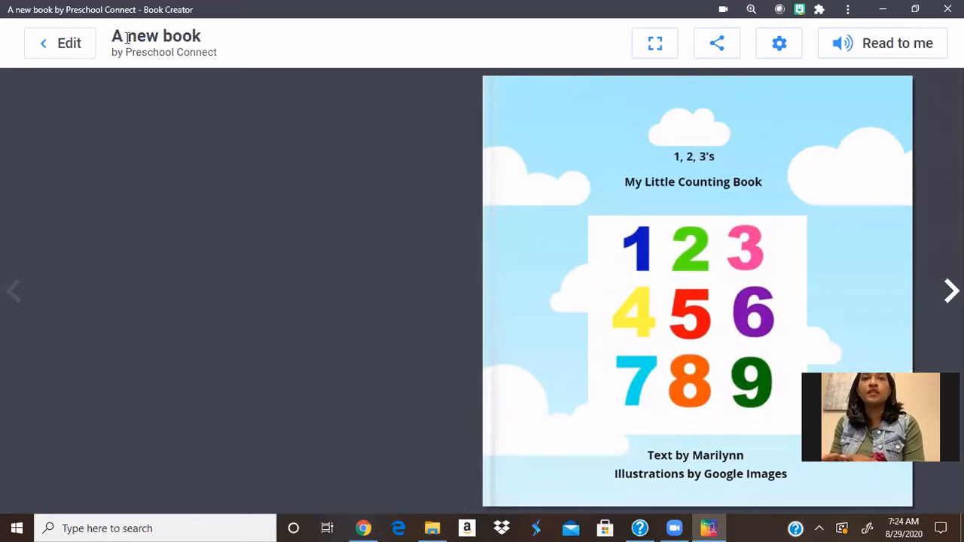
click(86, 43)
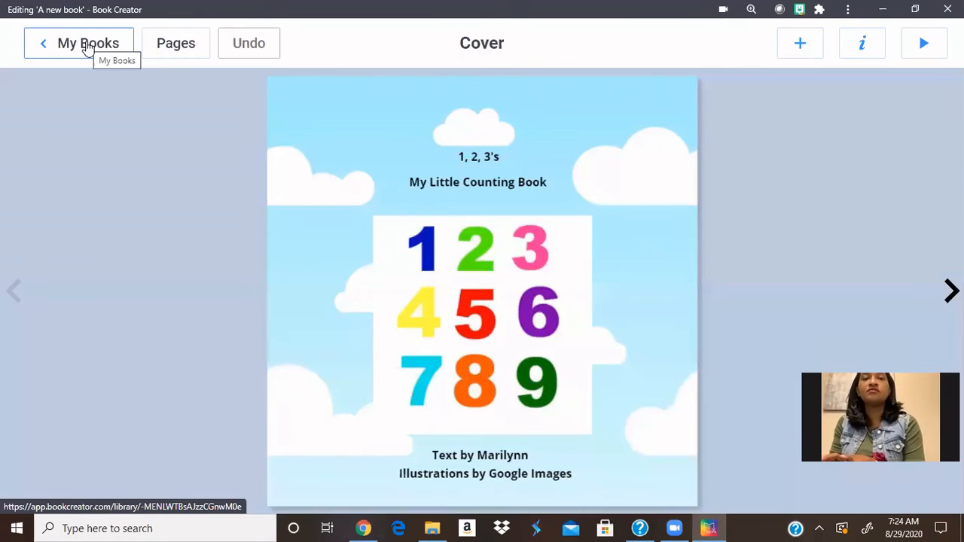
click(86, 43)
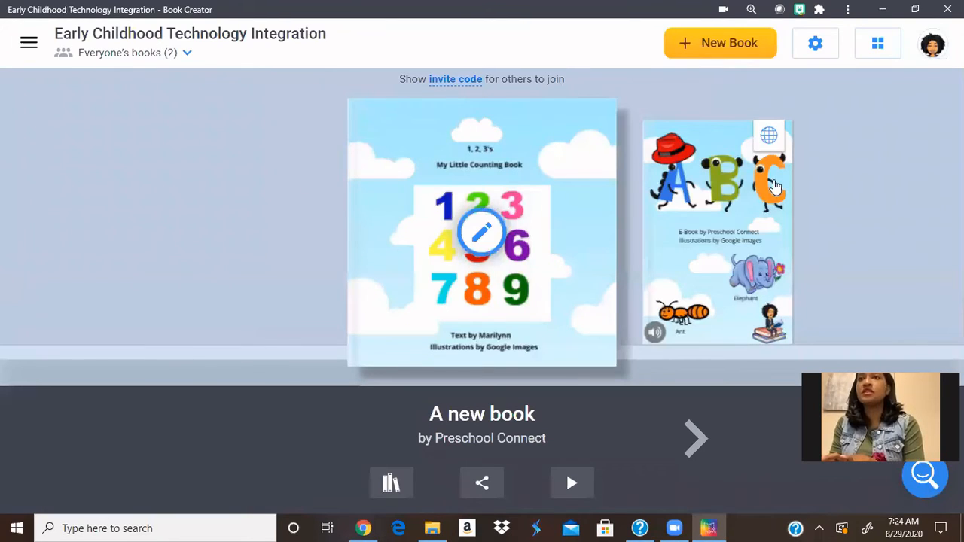
Step: Reopen the counting book for editing, view the cover's page background options and the sailboat page, and return to the library
mouse_move(486, 230)
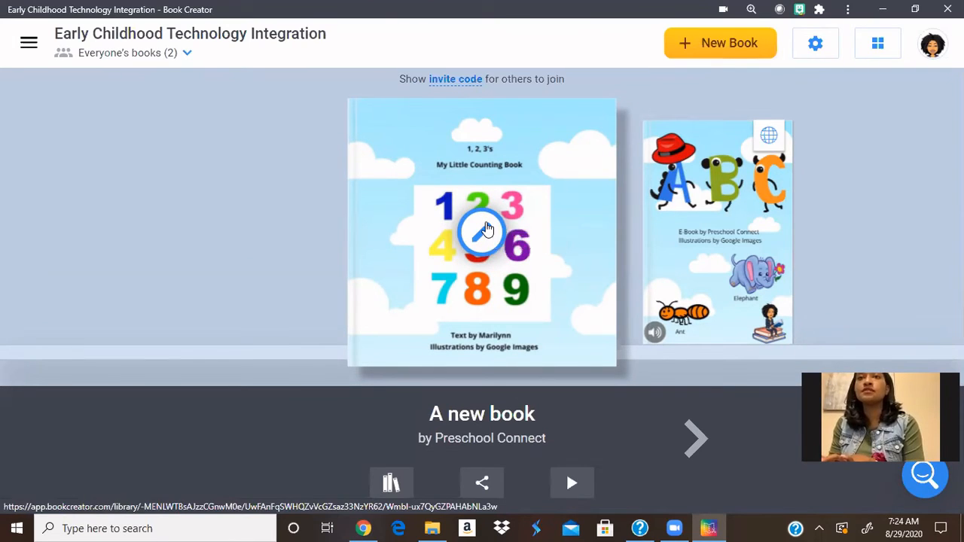
click(486, 229)
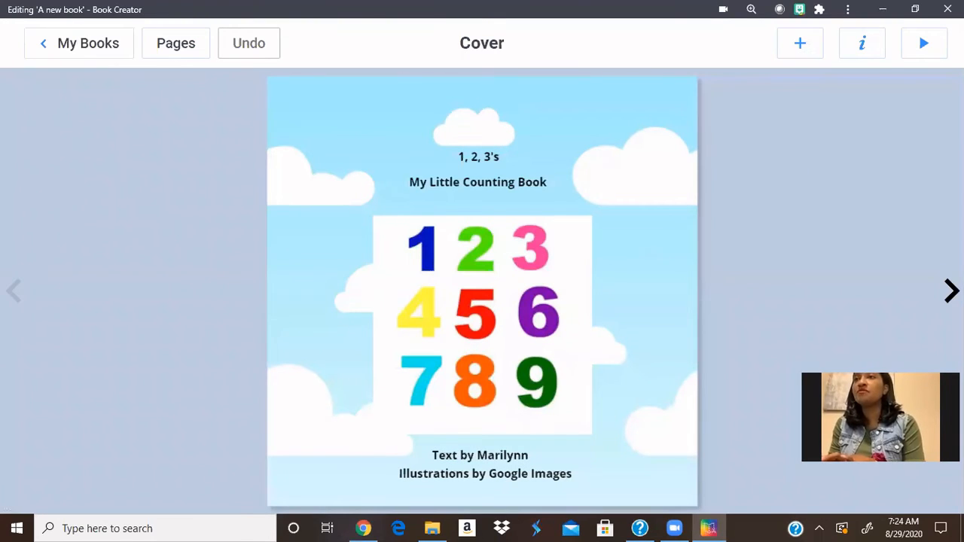
click(880, 49)
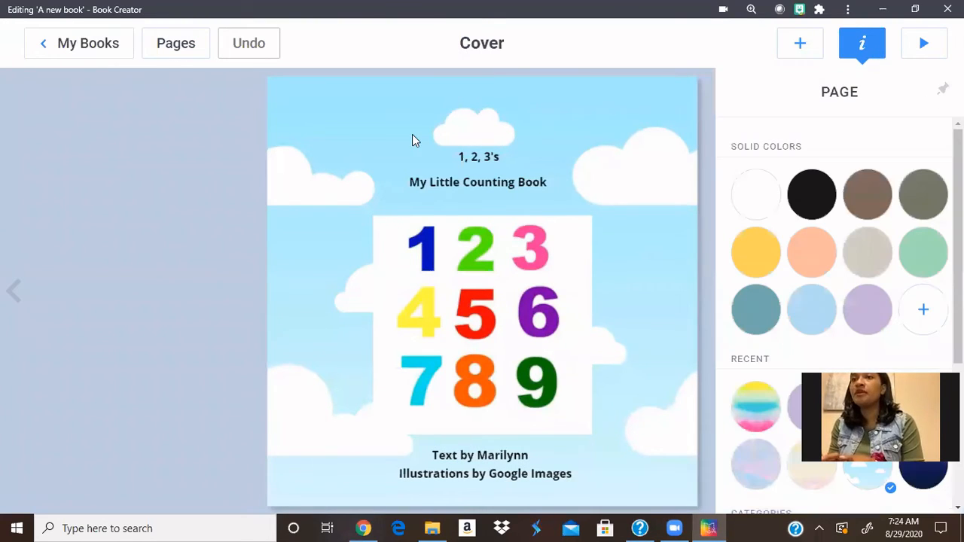
click(164, 198)
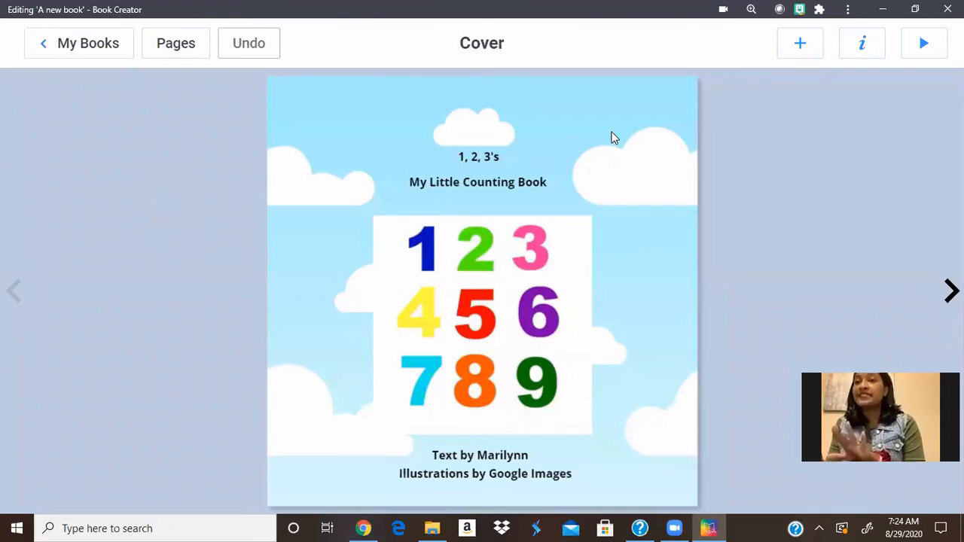
key(Right)
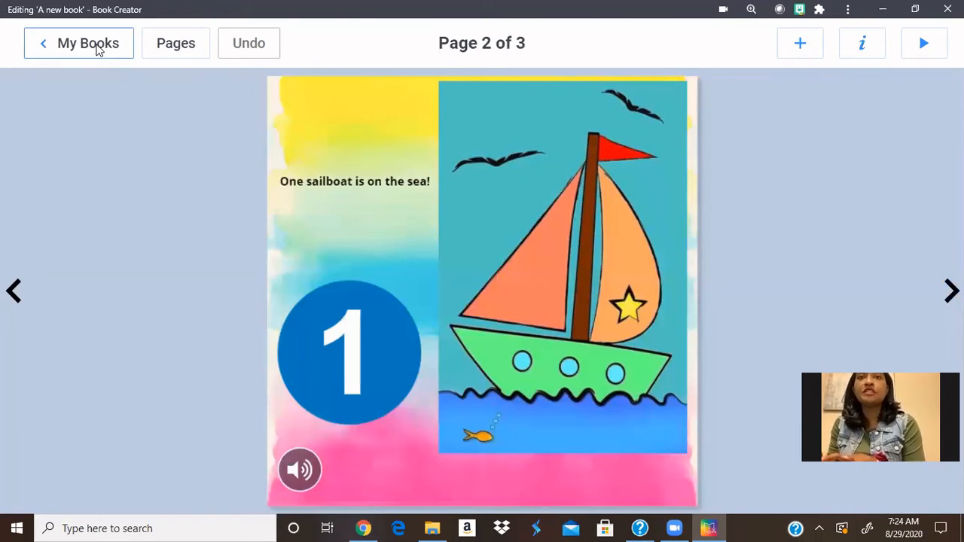
click(95, 47)
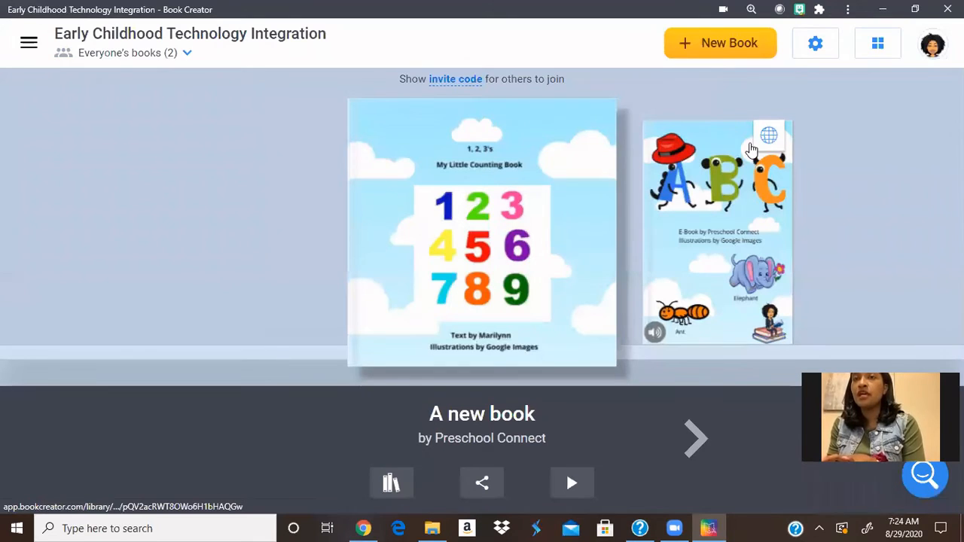
Step: Open ABC's E-Book from the library and examine its page overview from the cover through the letter Z pages
click(720, 173)
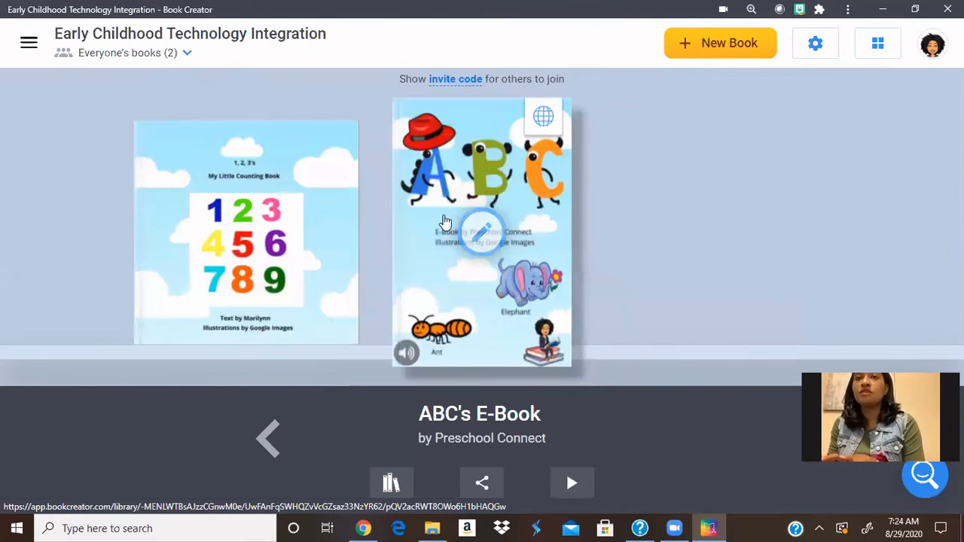
click(486, 235)
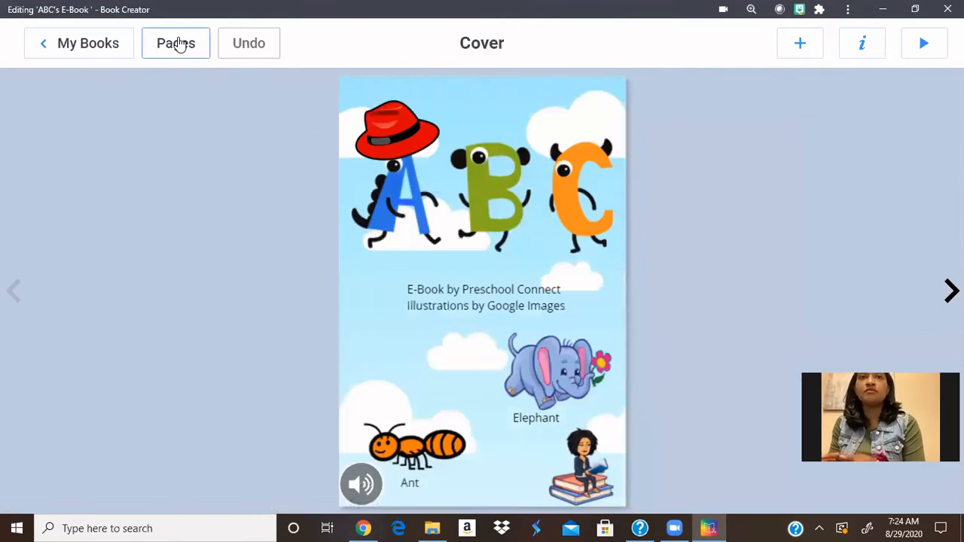
click(176, 43)
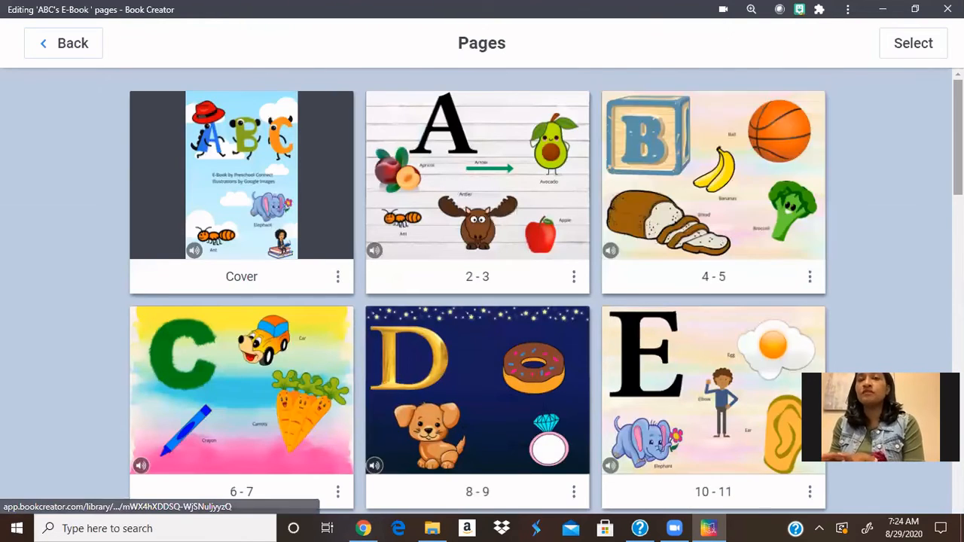
scroll(483, 291, down, 2)
scroll(482, 291, down, 5)
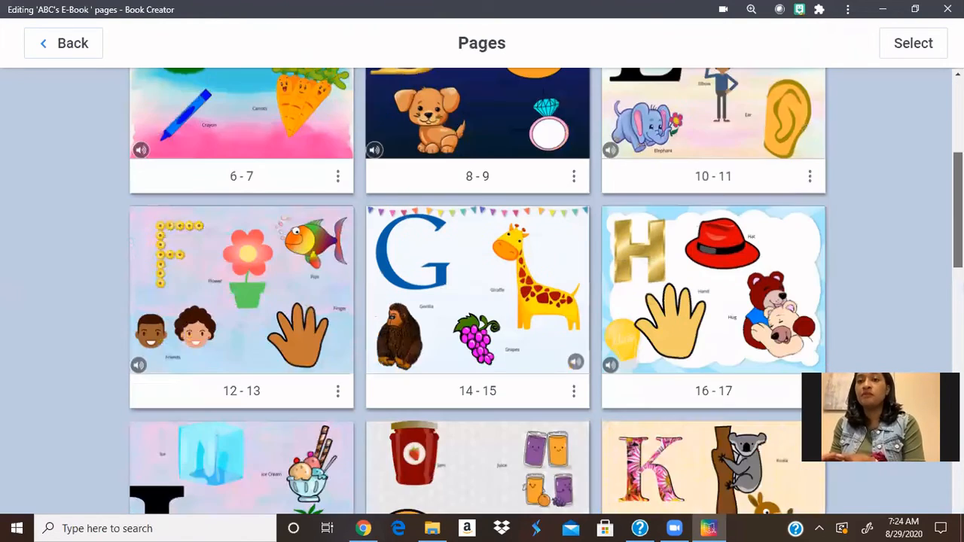
scroll(482, 291, down, 4)
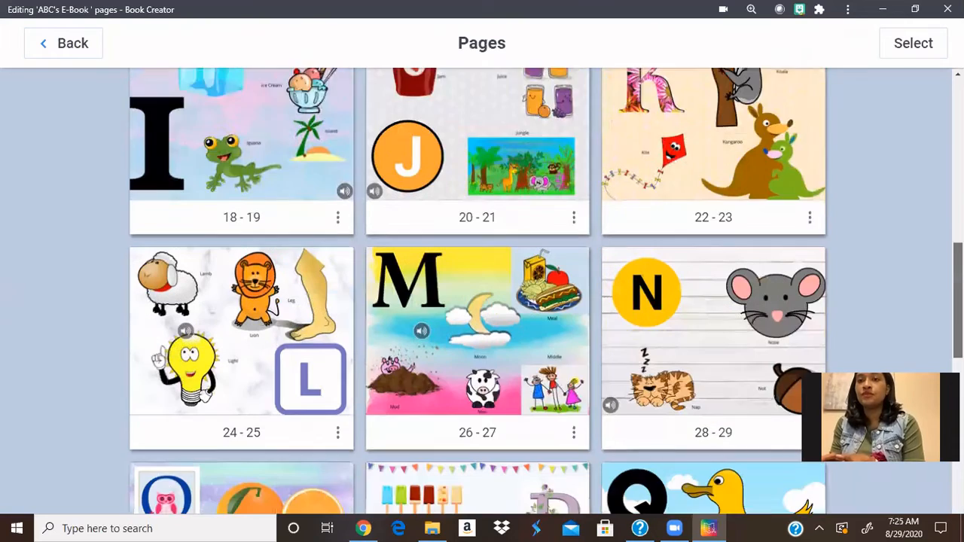
scroll(483, 290, down, 1)
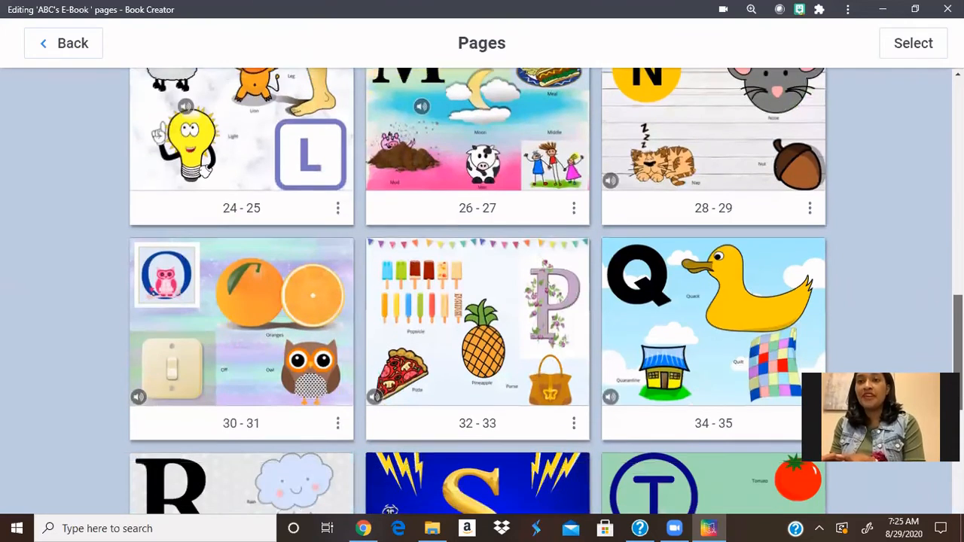
scroll(482, 291, down, 5)
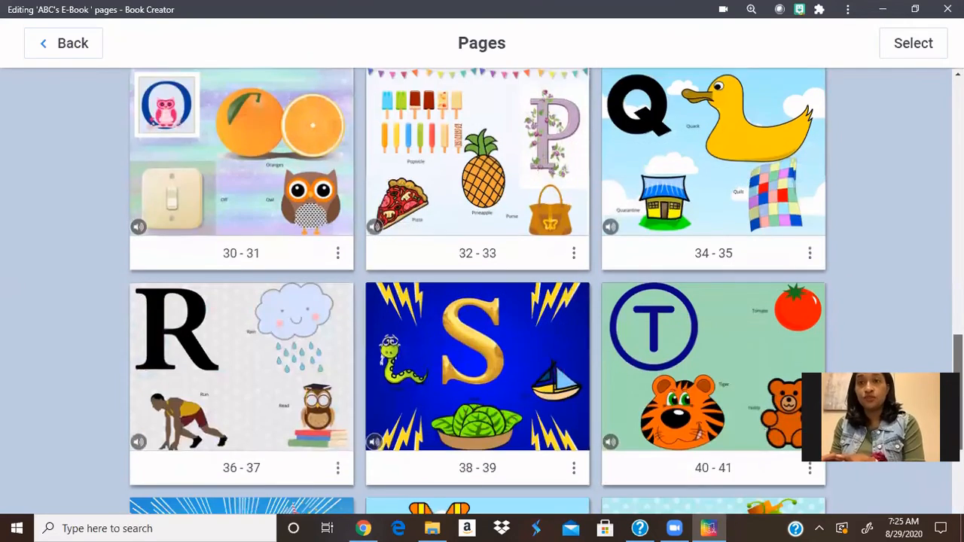
scroll(482, 291, down, 3)
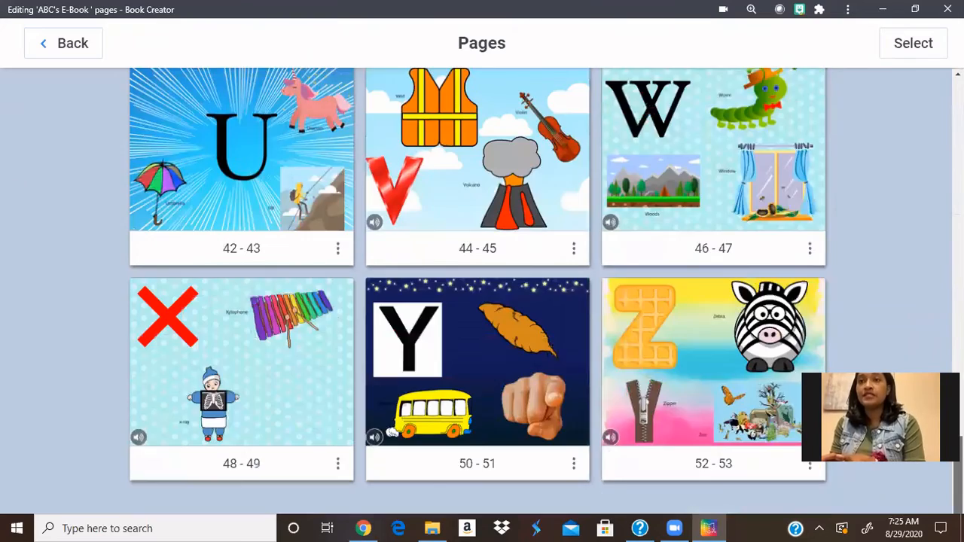
scroll(482, 291, up, 18)
scroll(482, 291, up, 1)
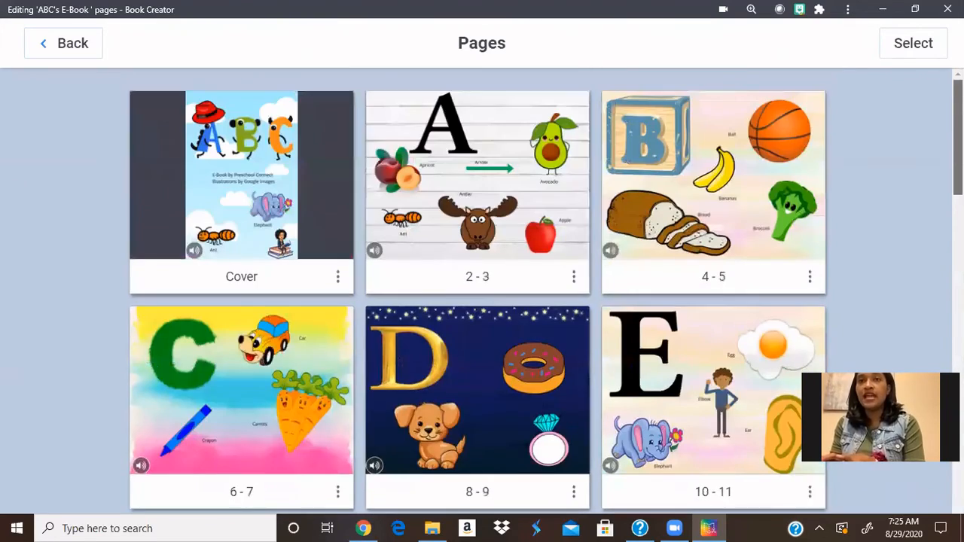
scroll(483, 291, down, 15)
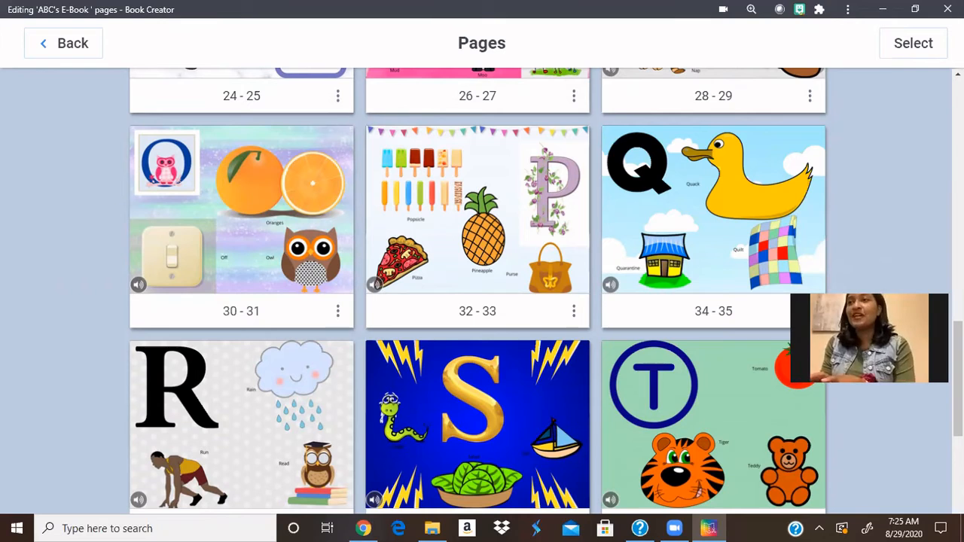
scroll(478, 301, up, 15)
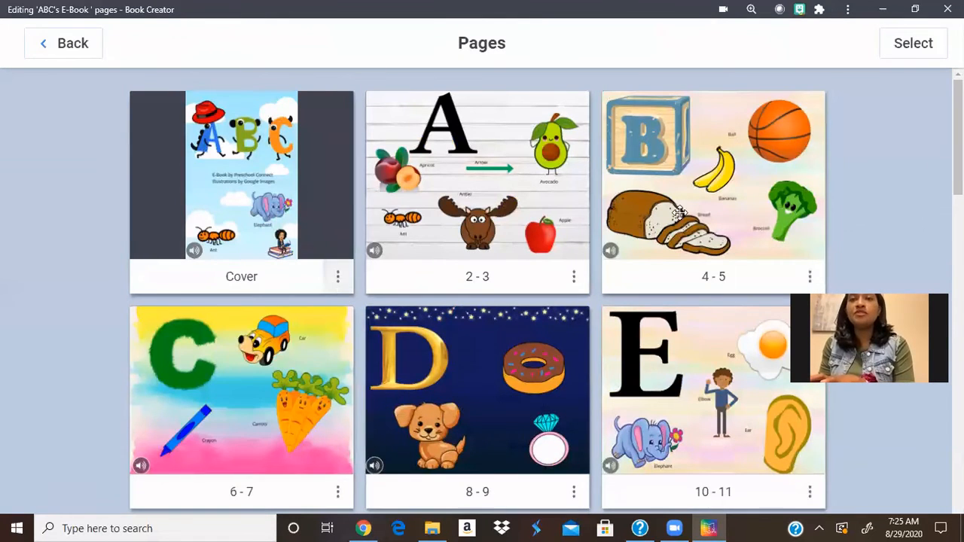
Step: Look through the remaining letter pages in the ABC's E-Book page overview and return to the book's cover
scroll(679, 213, down, 15)
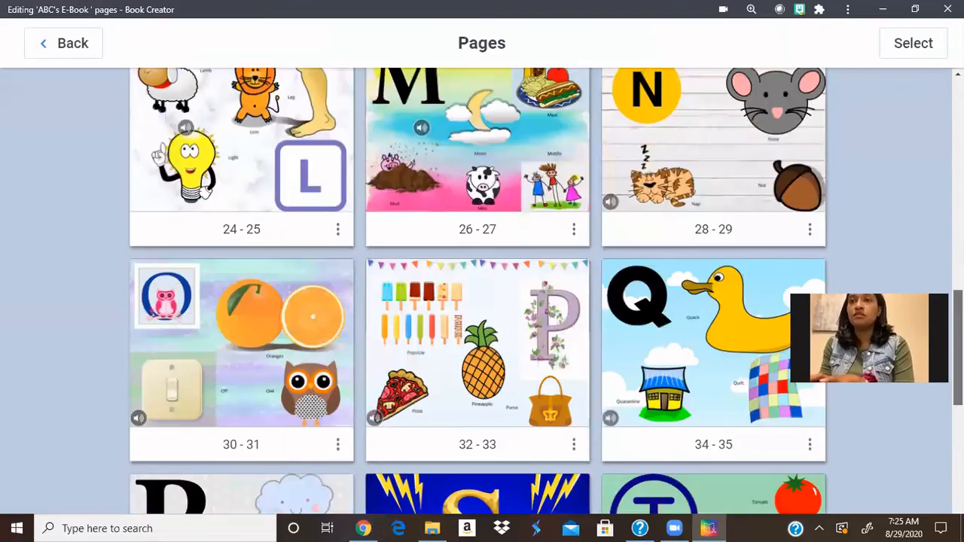
scroll(477, 301, down, 8)
scroll(477, 301, up, 8)
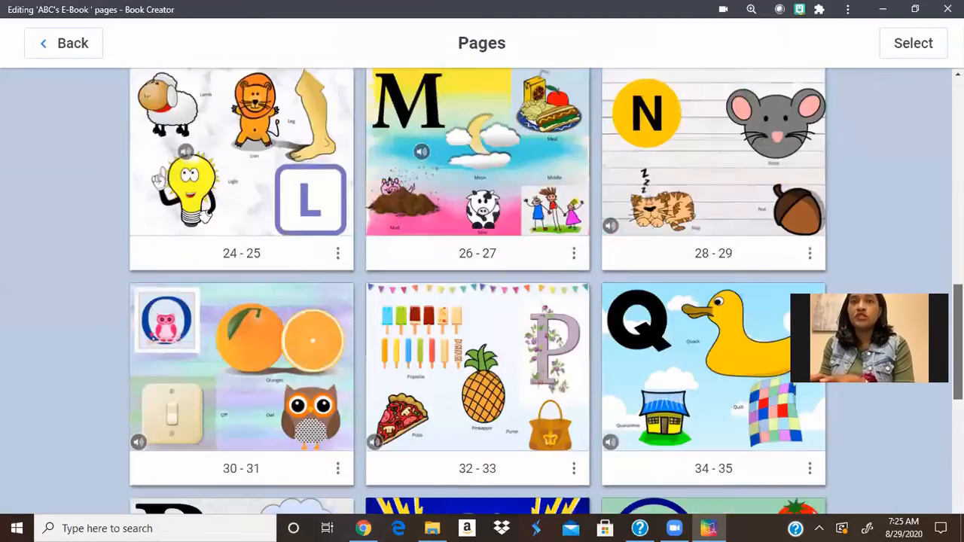
scroll(478, 293, up, 6)
scroll(478, 293, down, 3)
scroll(477, 293, up, 11)
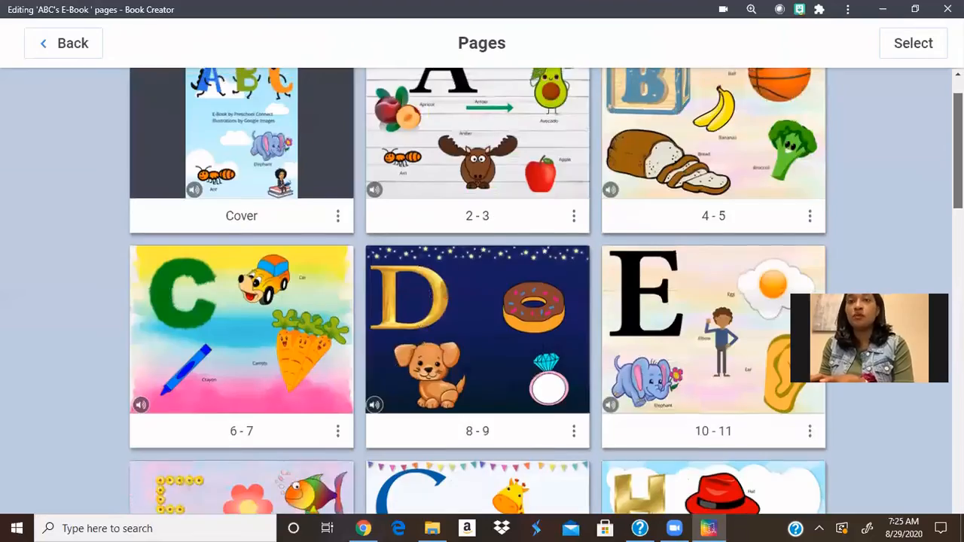
scroll(478, 293, up, 1)
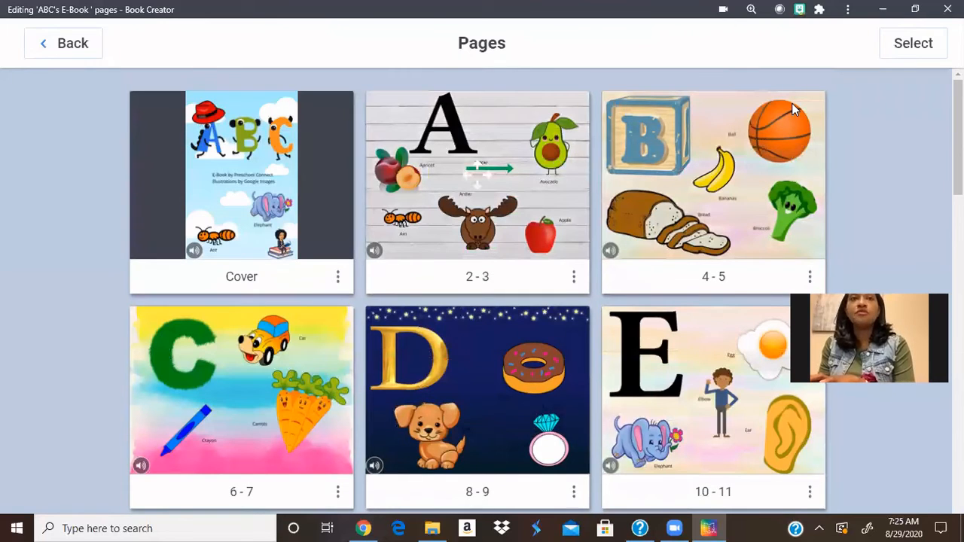
key(Escape)
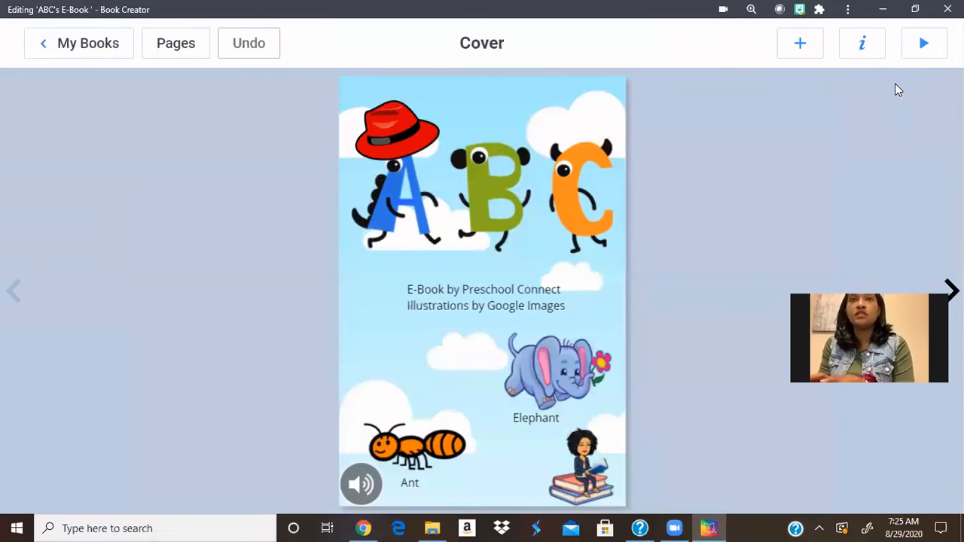
Step: Check the page selection mode with its copy and delete options in the ABC's E-Book page overview, and return to the library
click(188, 43)
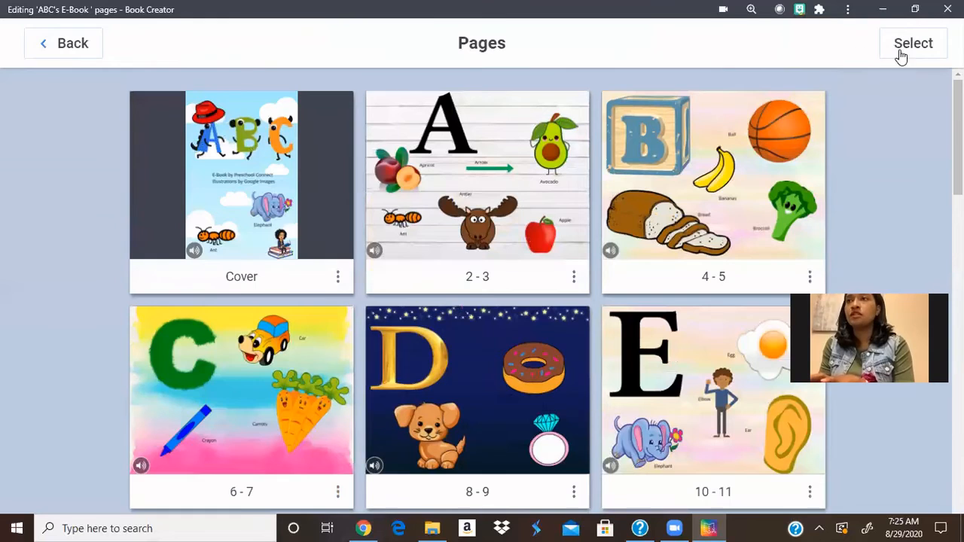
click(911, 46)
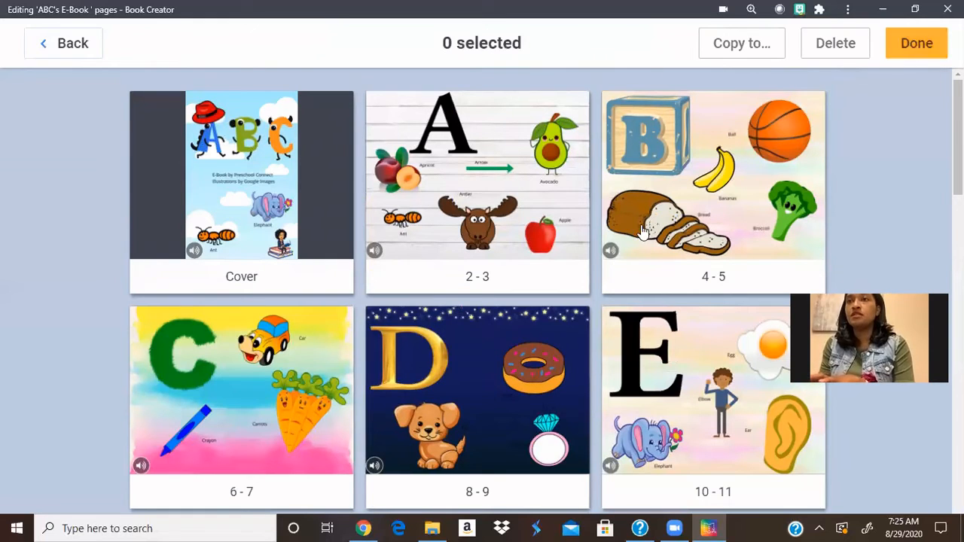
click(916, 49)
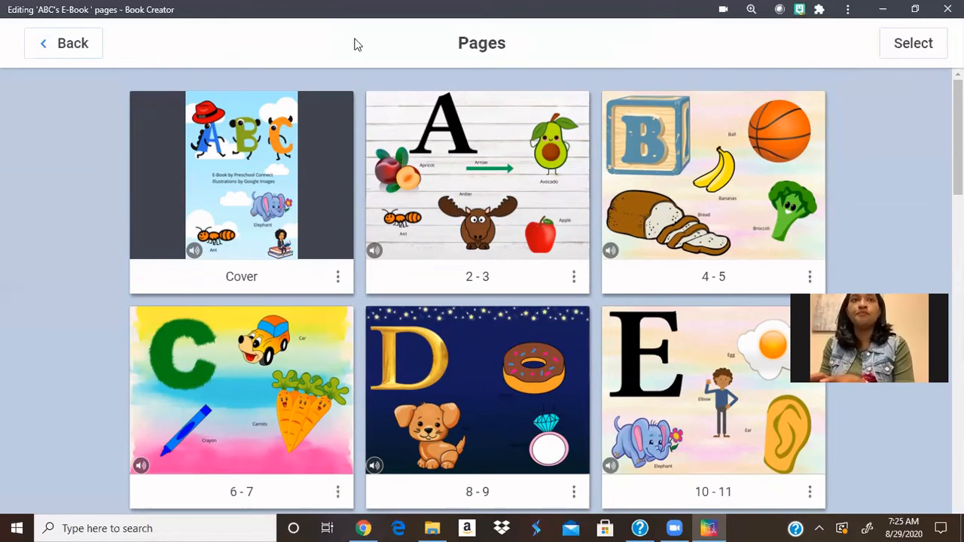
click(938, 65)
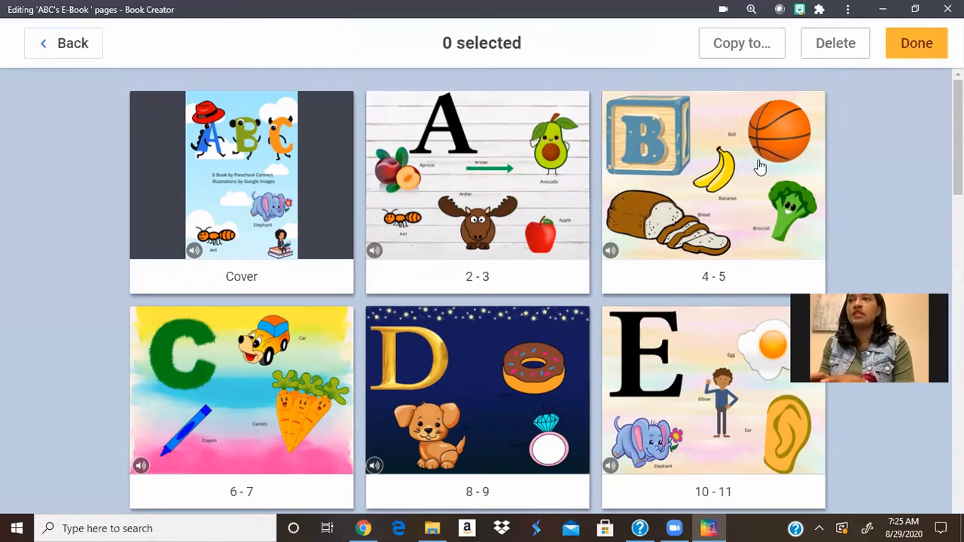
click(725, 192)
click(758, 148)
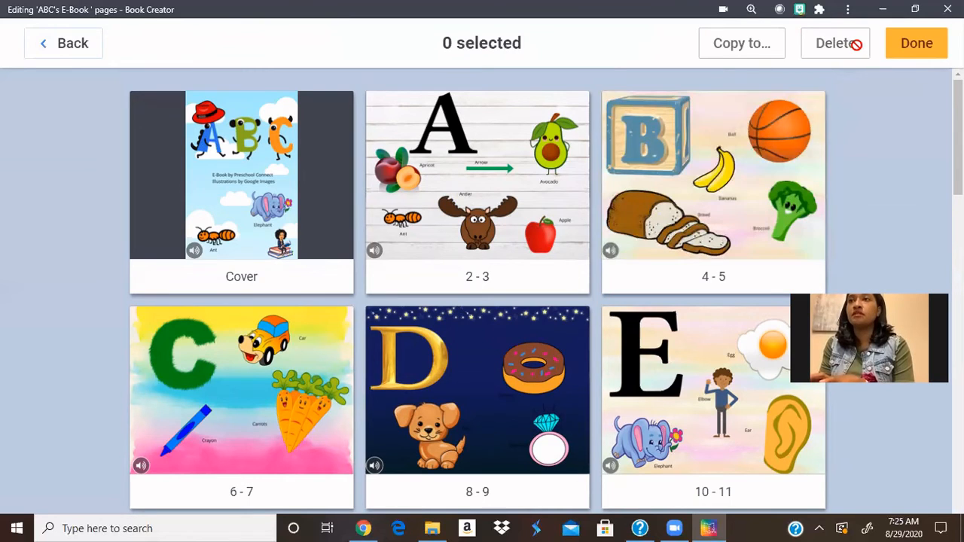
click(909, 52)
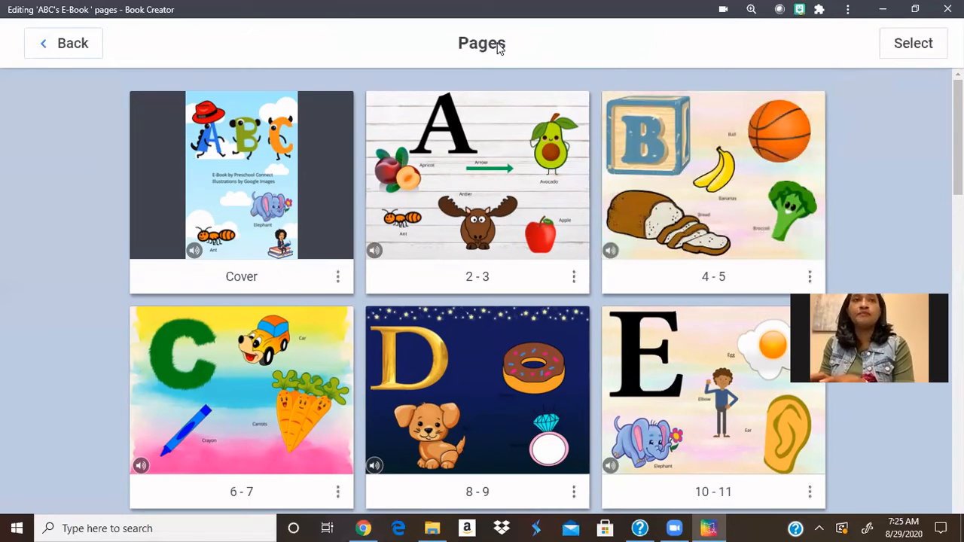
click(93, 50)
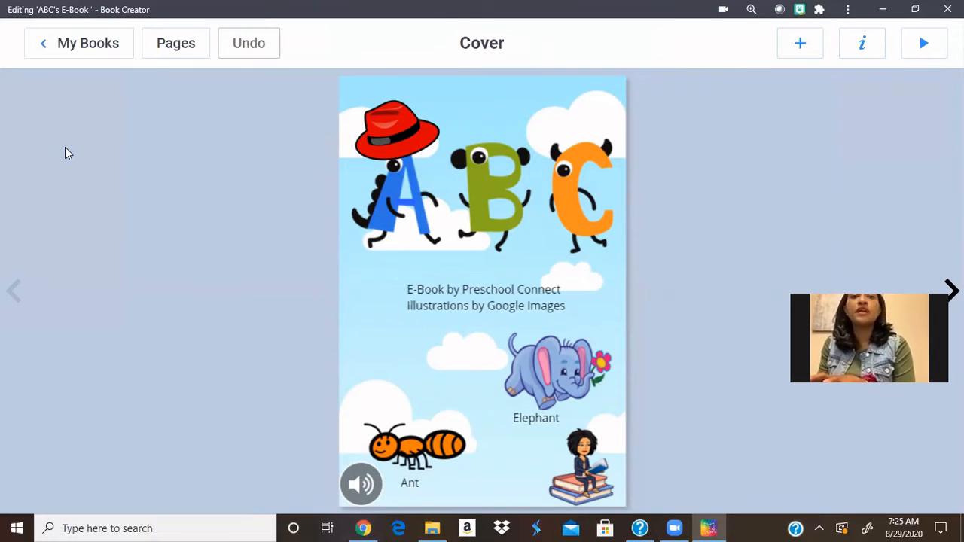
click(79, 44)
Step: View the library's list of teachers and authors, and bring the counting book to the front of the shelf
mouse_move(498, 239)
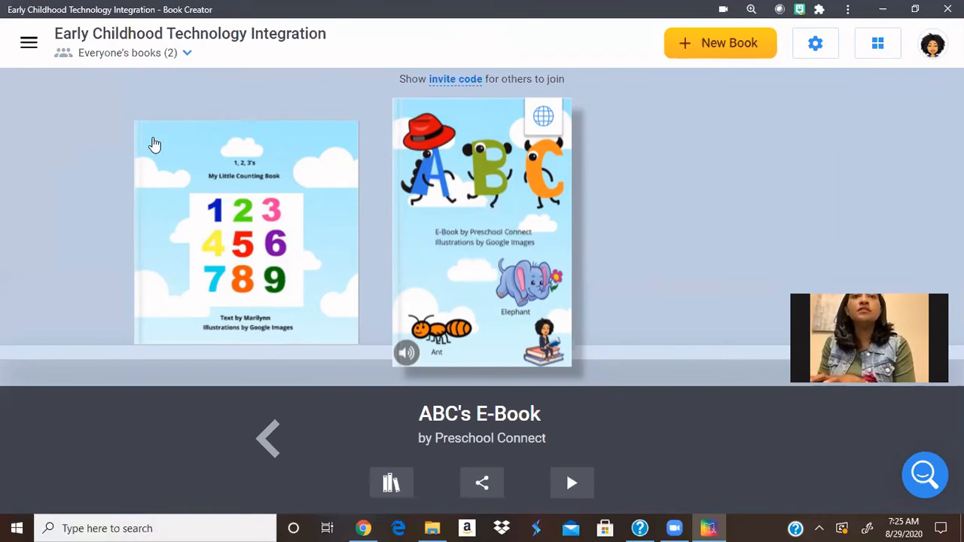
click(152, 53)
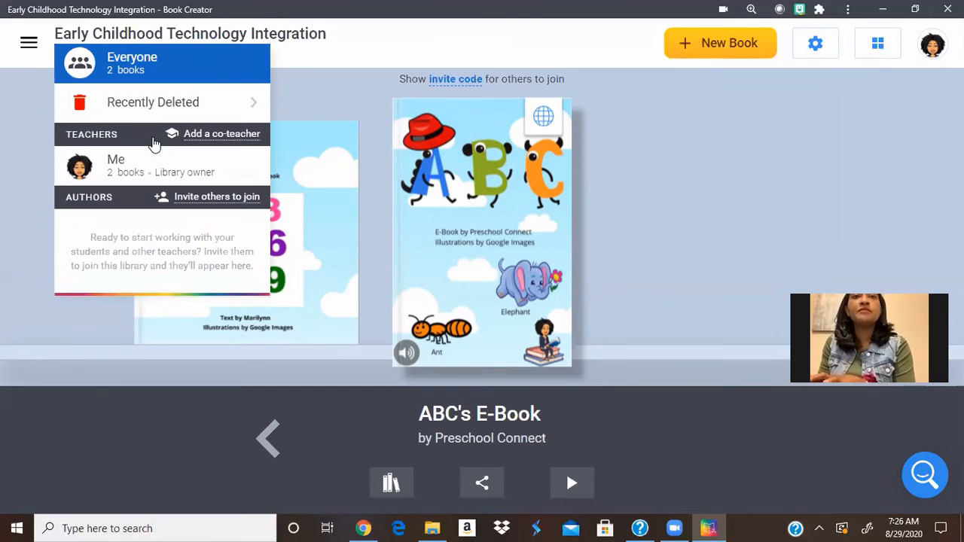
click(306, 188)
click(306, 191)
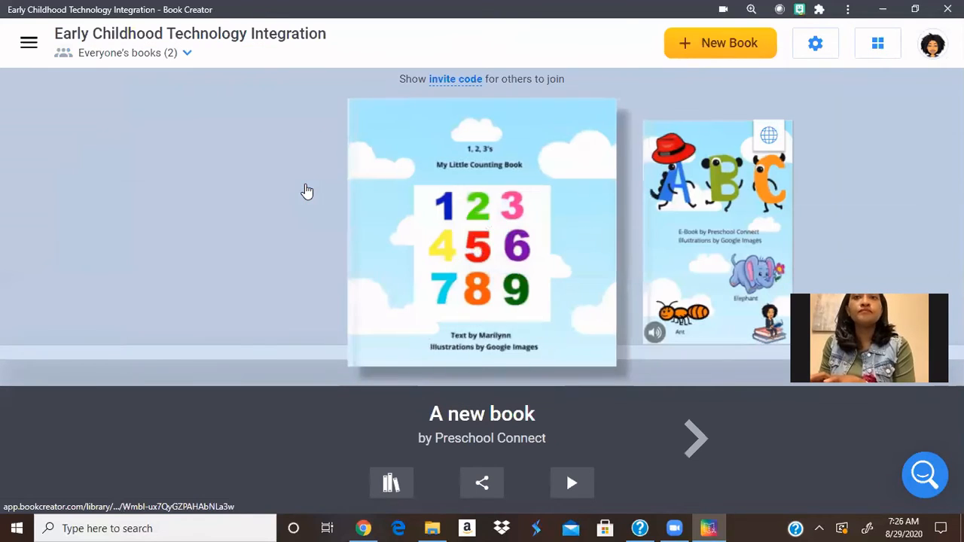
Step: Examine the personal and shared libraries on the Teacher Dashboard, and return to the Early Childhood Technology Integration library
click(27, 46)
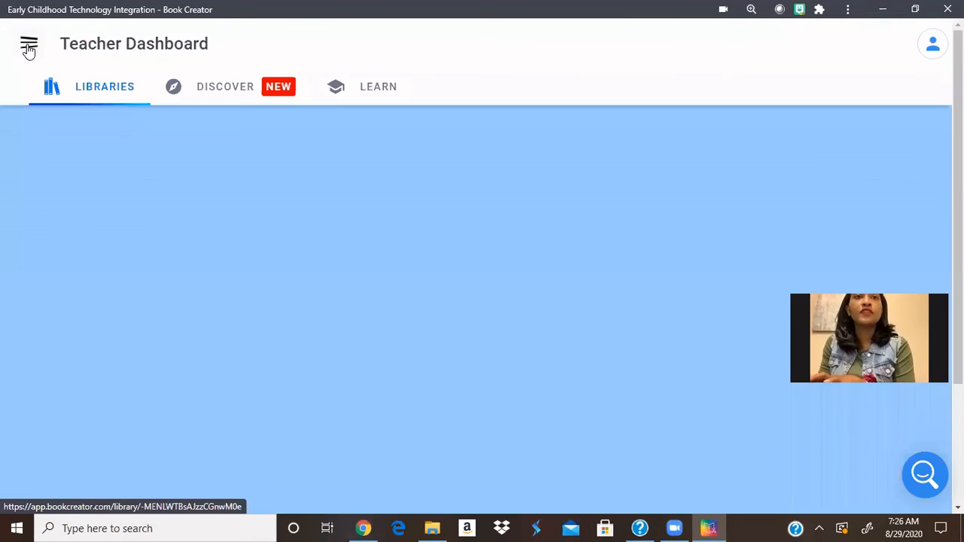
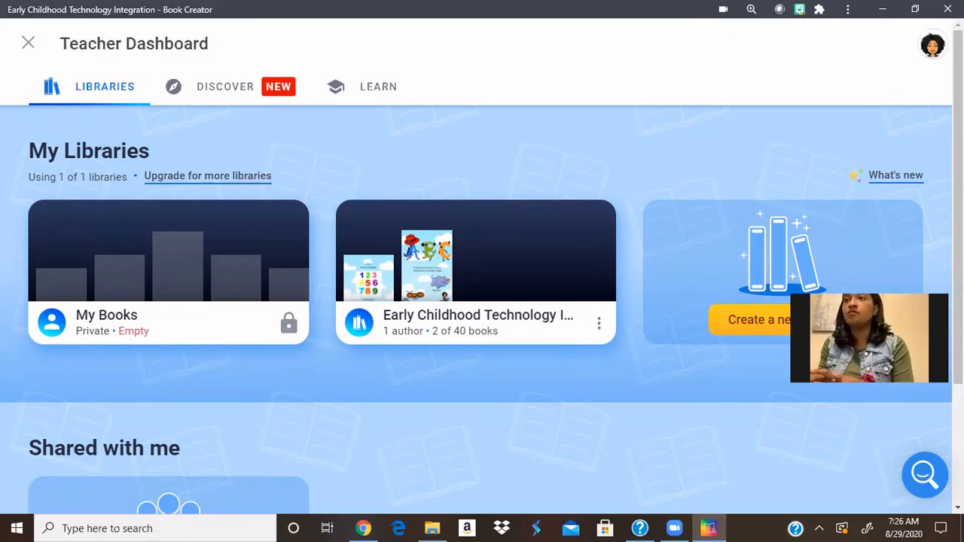
scroll(482, 290, down, 2)
drag(630, 98, 630, 482)
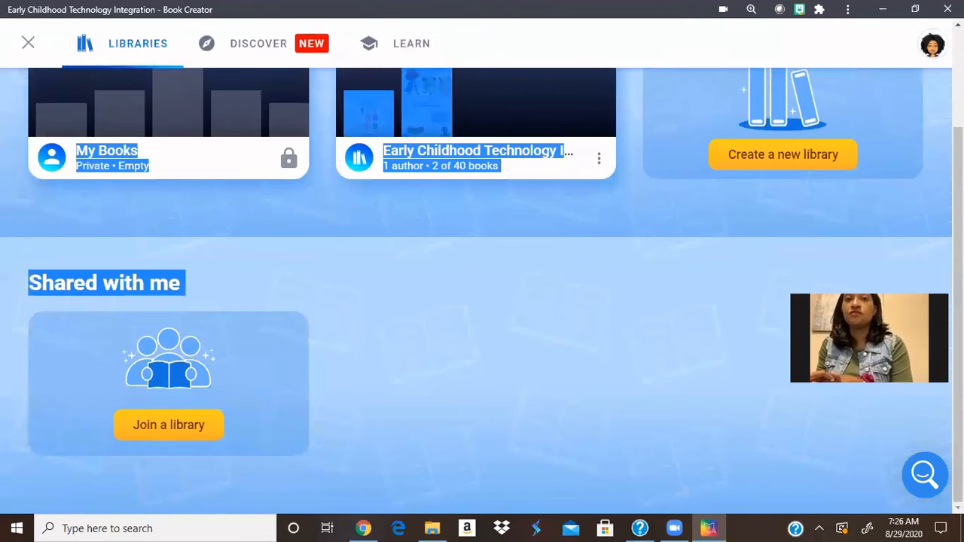
click(630, 377)
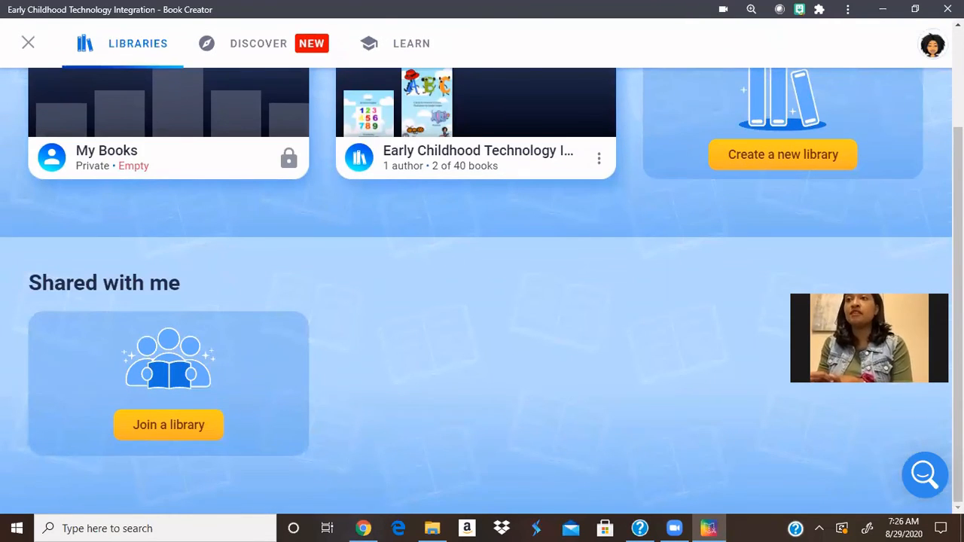
scroll(335, 215, up, 2)
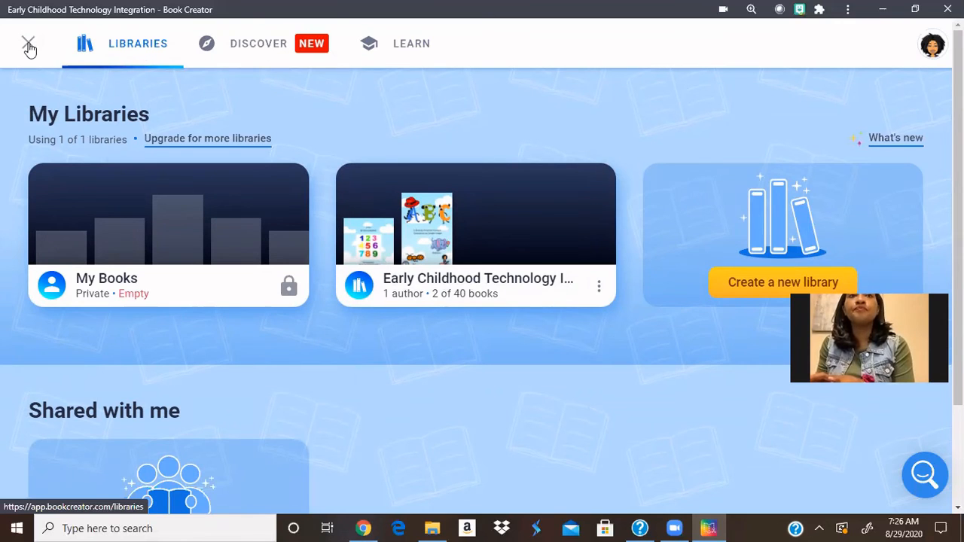
click(28, 47)
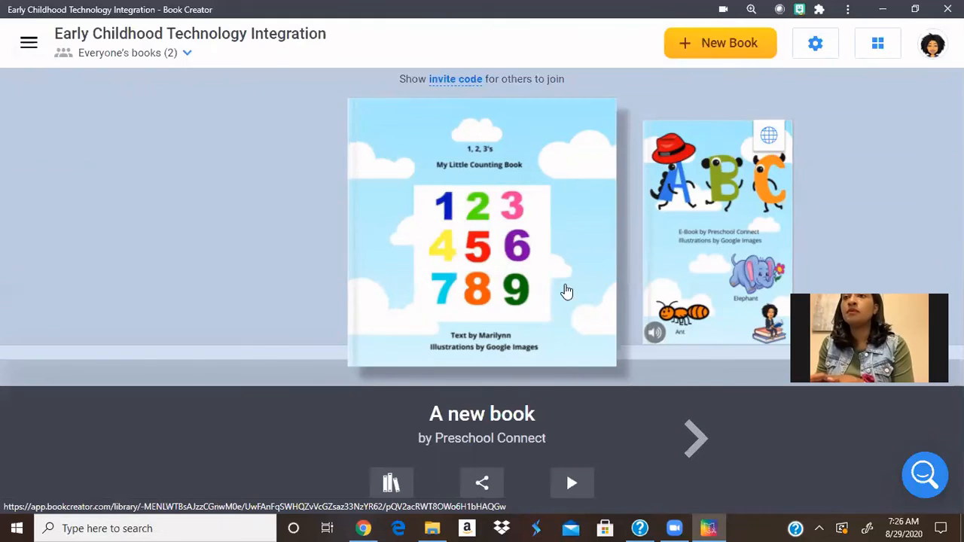
Step: Reopen the counting book for editing and check its cover picture and page overview
click(482, 234)
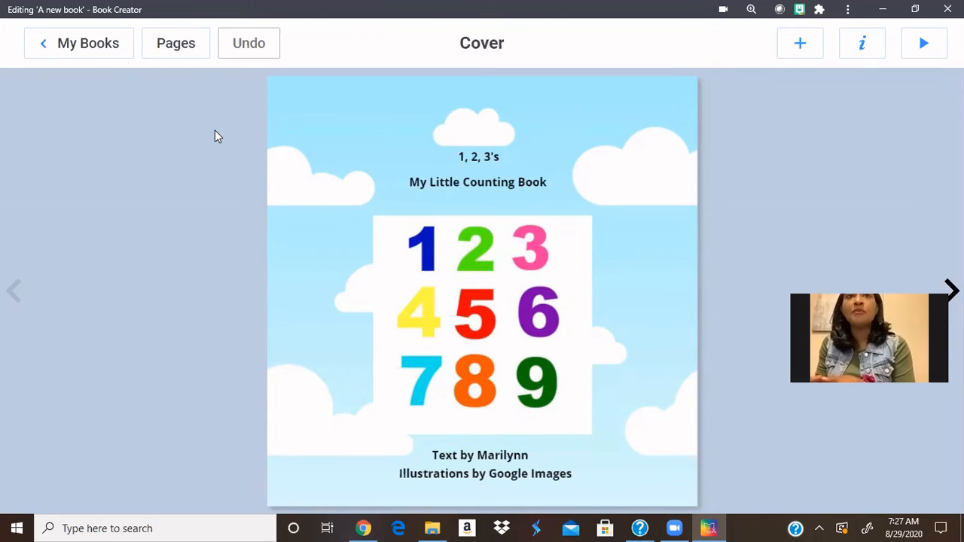
click(573, 220)
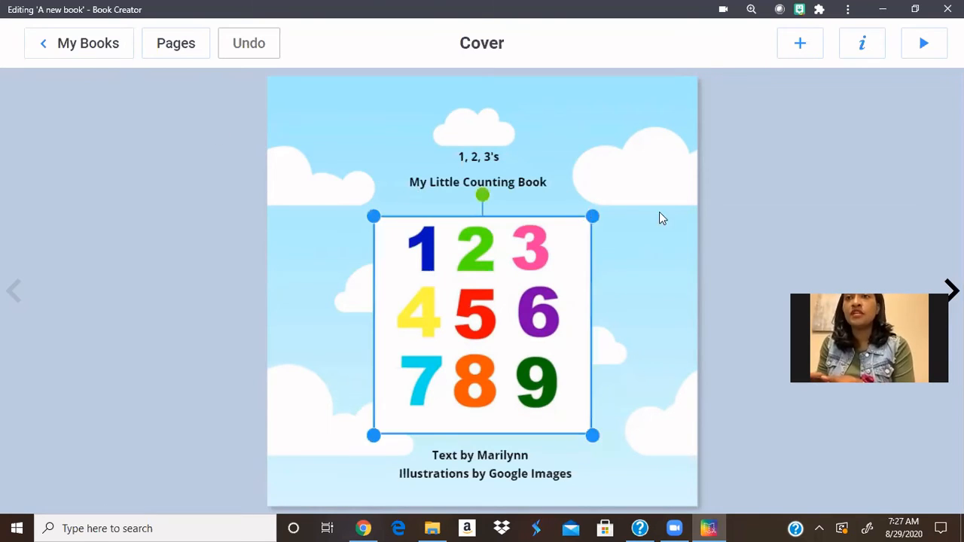
click(663, 219)
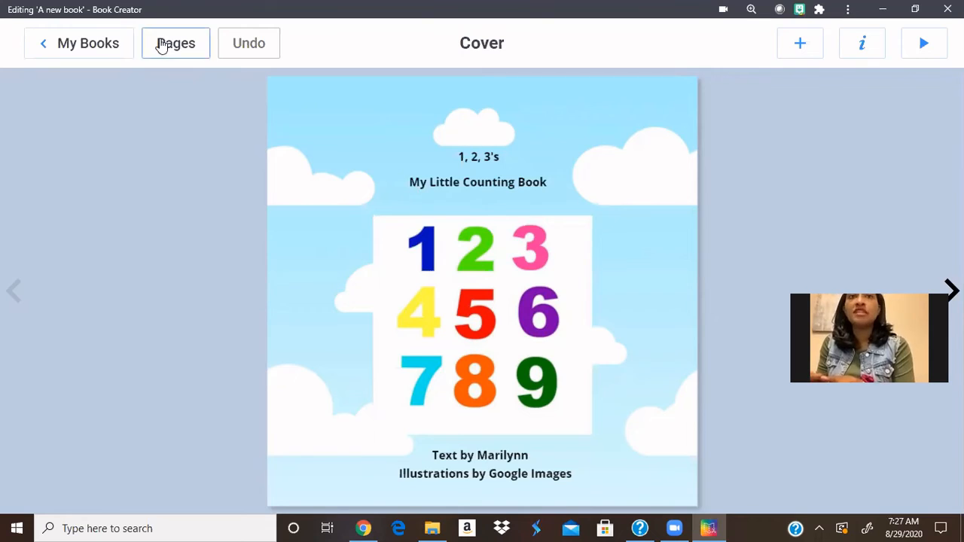
click(160, 45)
click(49, 43)
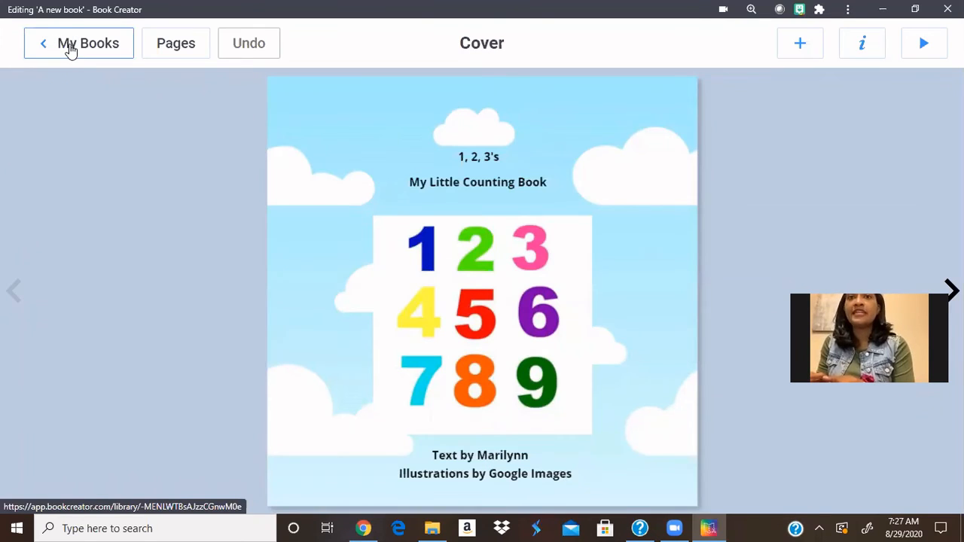
Step: Return to the library and view the counting book's sharing options
click(70, 46)
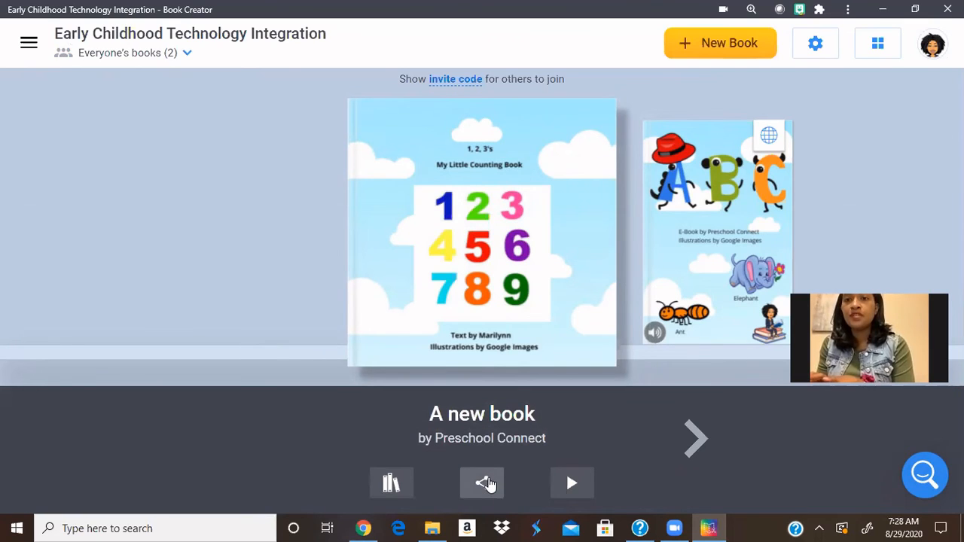
click(486, 479)
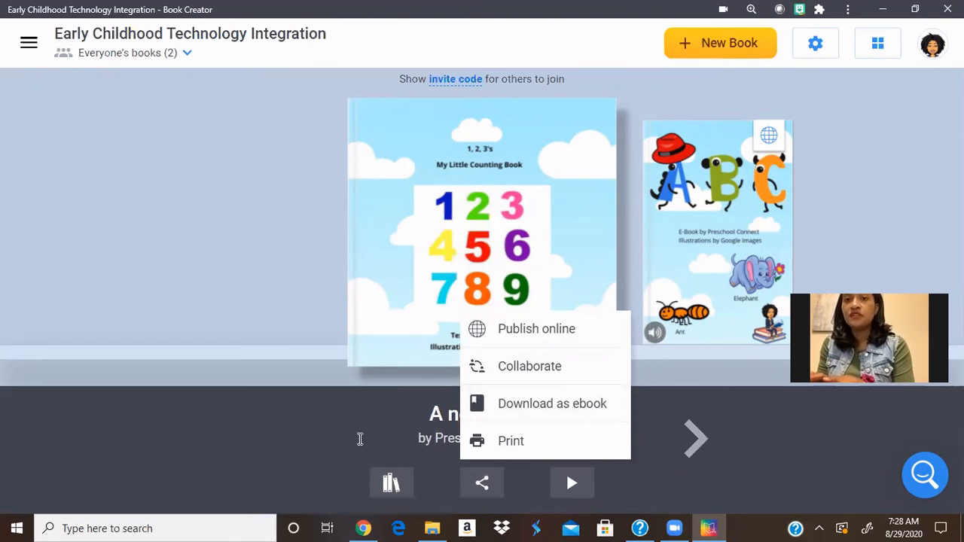
click(299, 367)
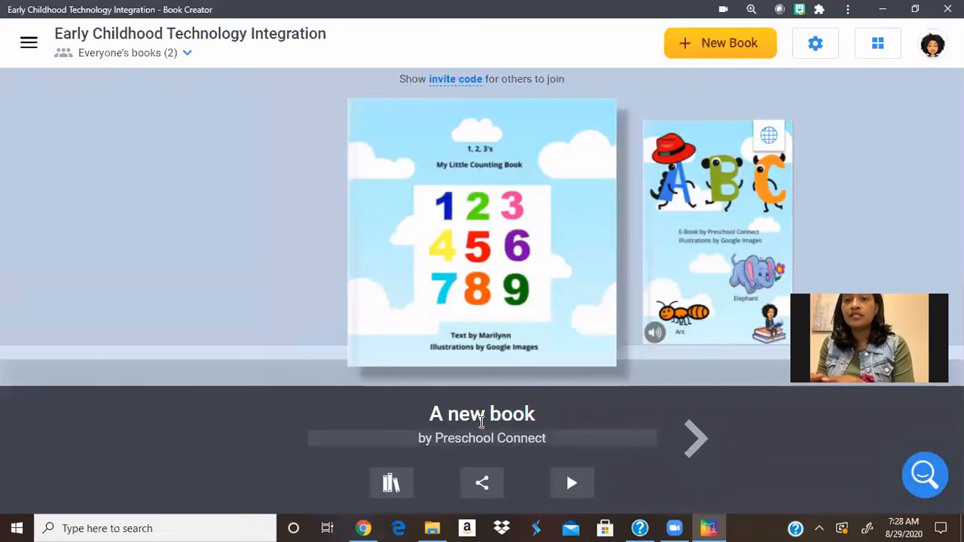
Step: Rename the counting book as "1, 2, 3's My Little Counting Book"
click(483, 414)
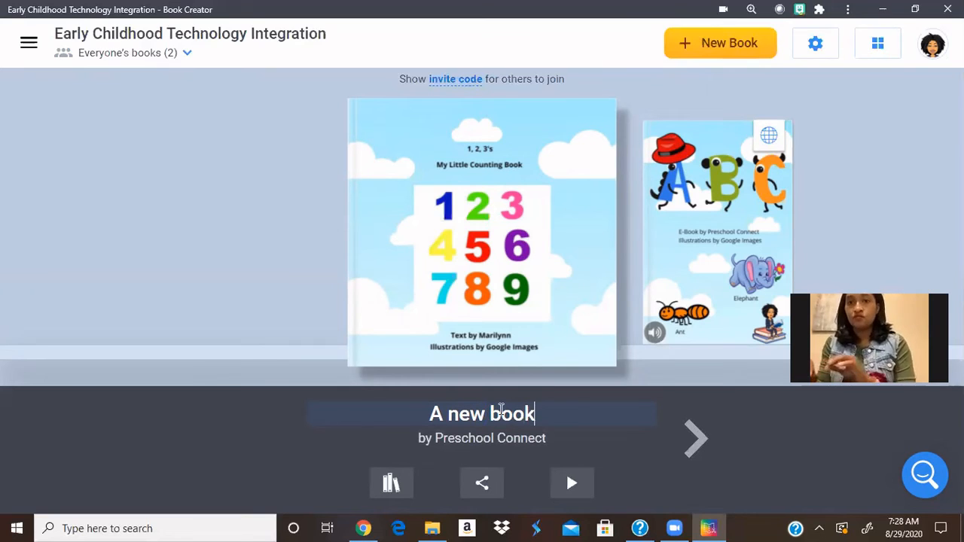
key(BackSpace)
key(BackSpace)
key(BackSpace)
key(BackSpace)
key(BackSpace)
key(BackSpace)
key(BackSpace)
key(BackSpace)
key(BackSpace)
key(BackSpace)
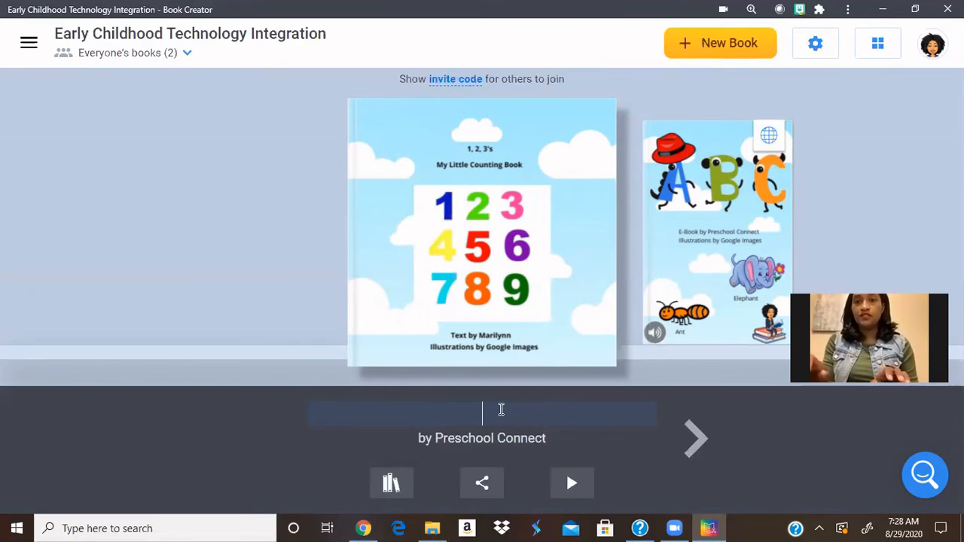
text(1, 2, 3)
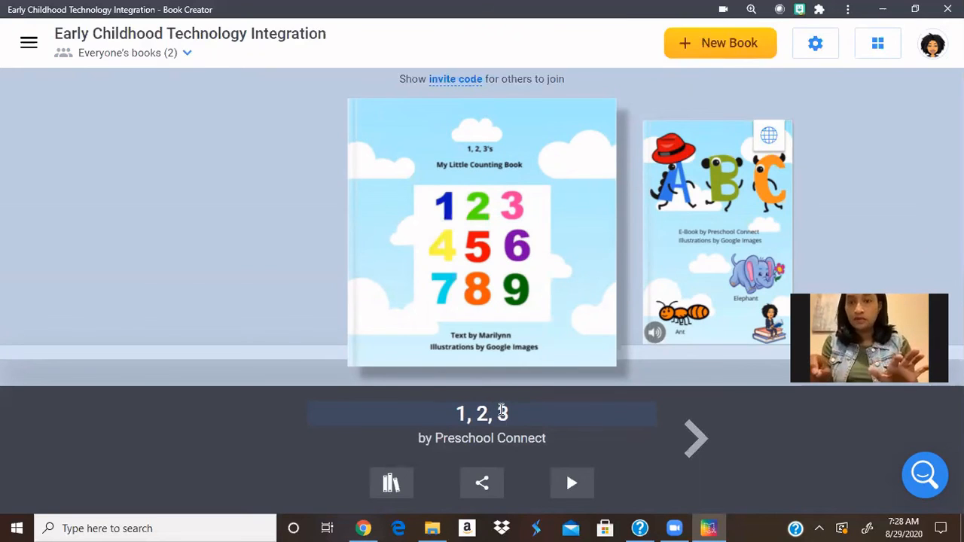
text('s )
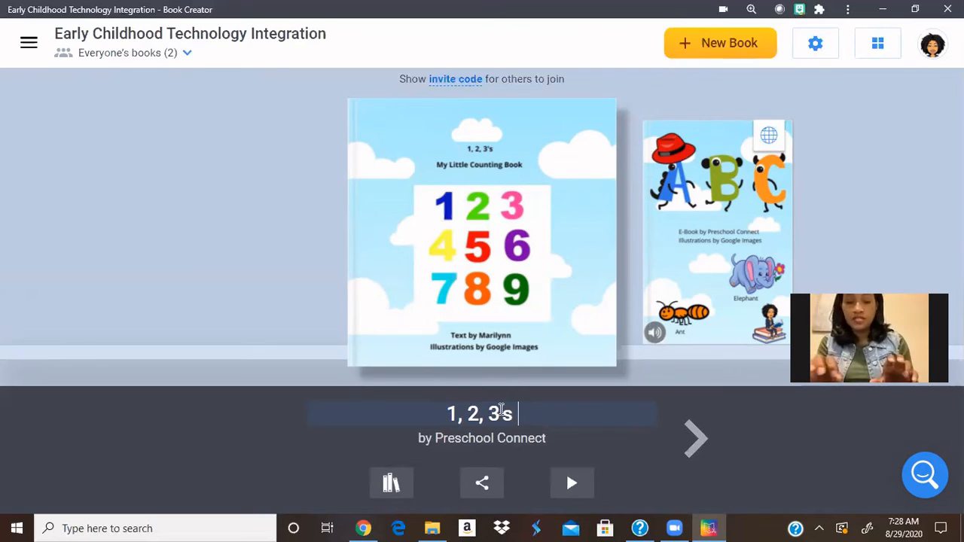
text(My Little )
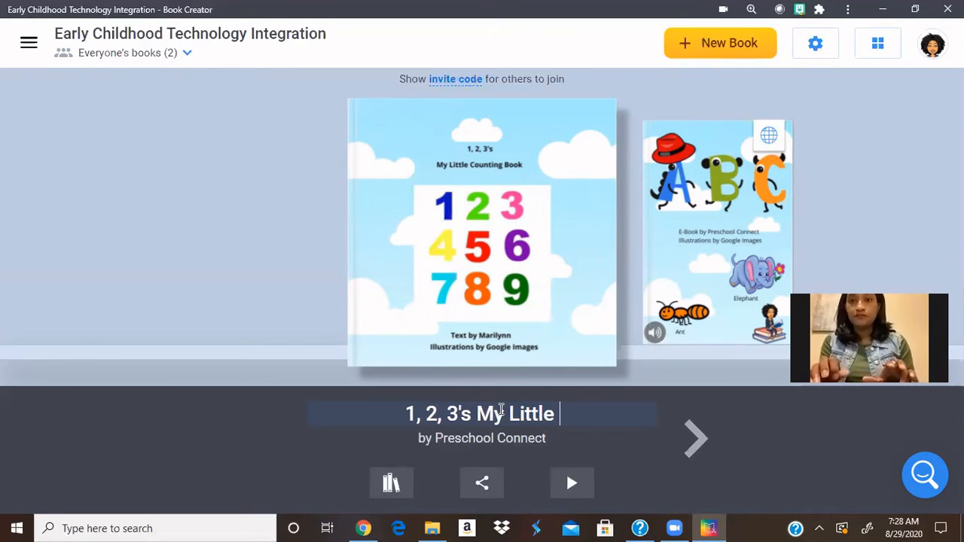
text(Counting )
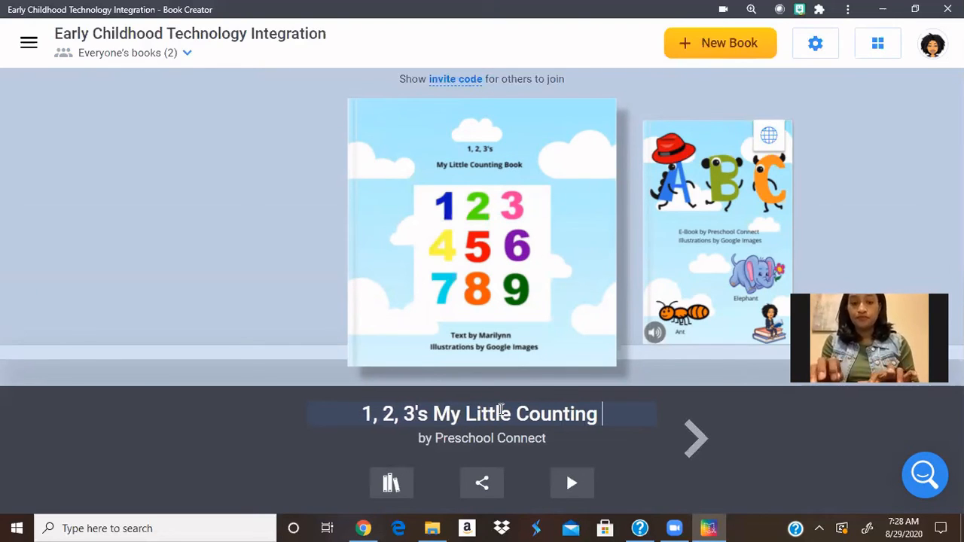
text(Book)
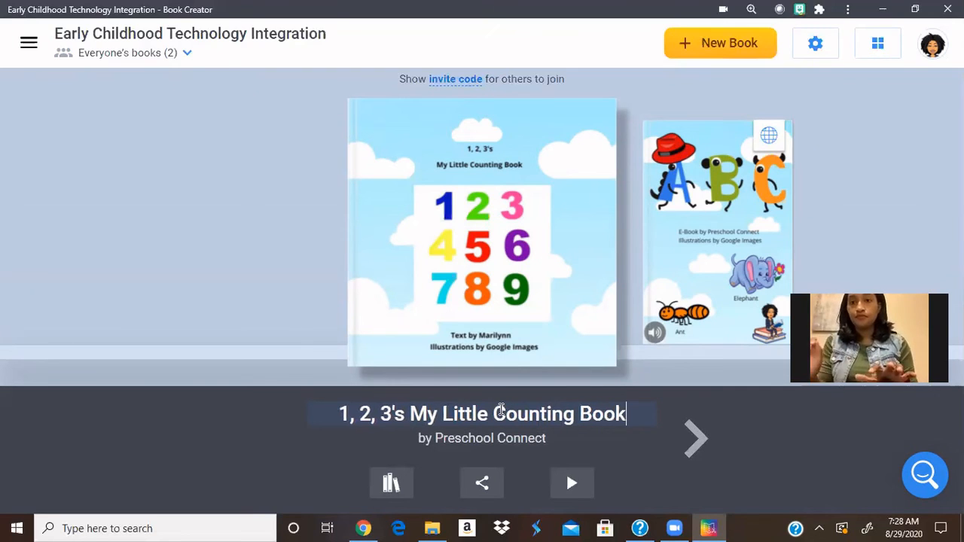
Step: Append "by" and the author's first name to the counting book's title in the library
text( by )
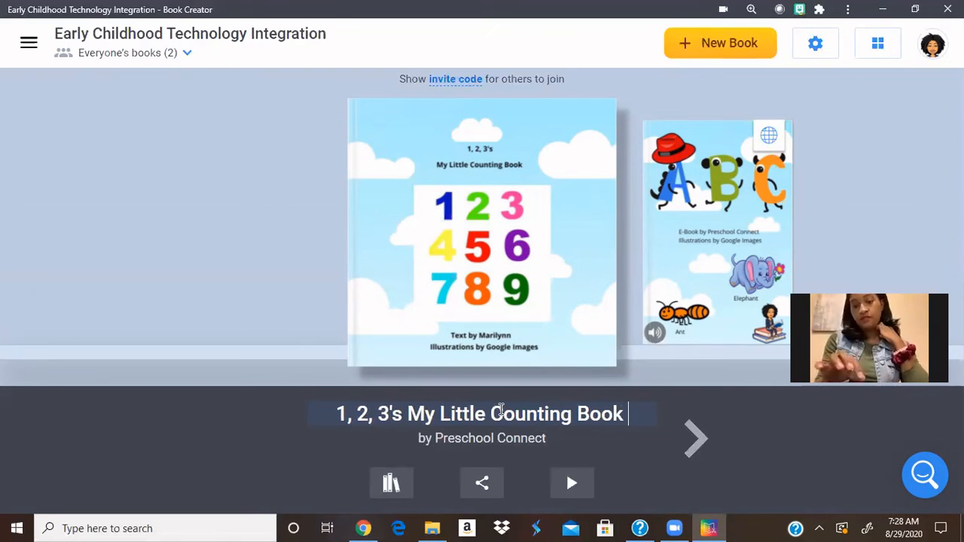
text(Marilynn)
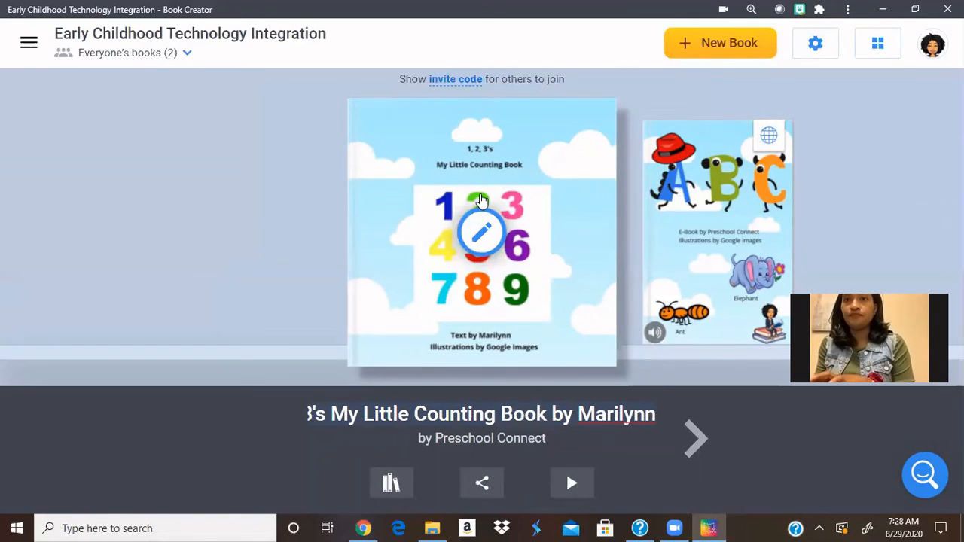
click(504, 174)
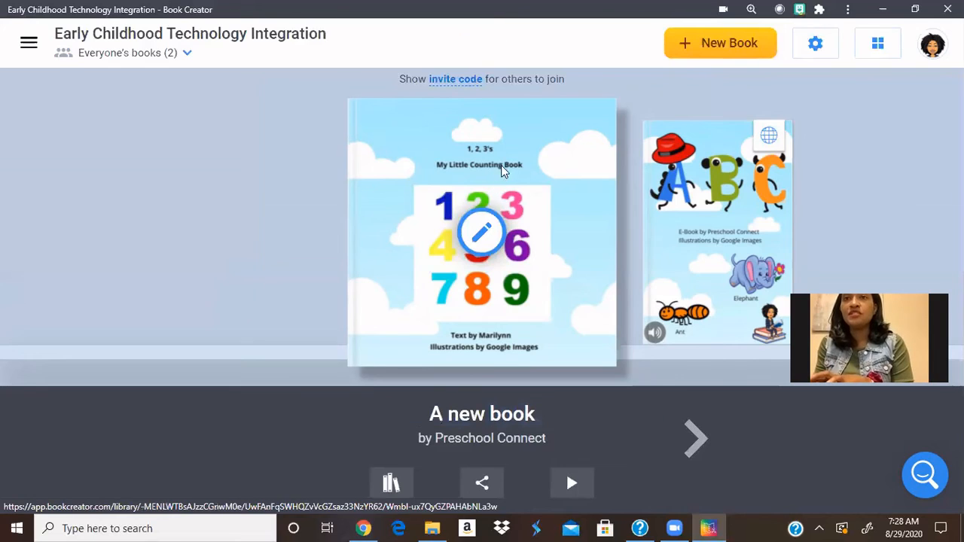
Step: Open the counting book and change the cover's subtitle to "My Little Counting E-Book"
click(520, 180)
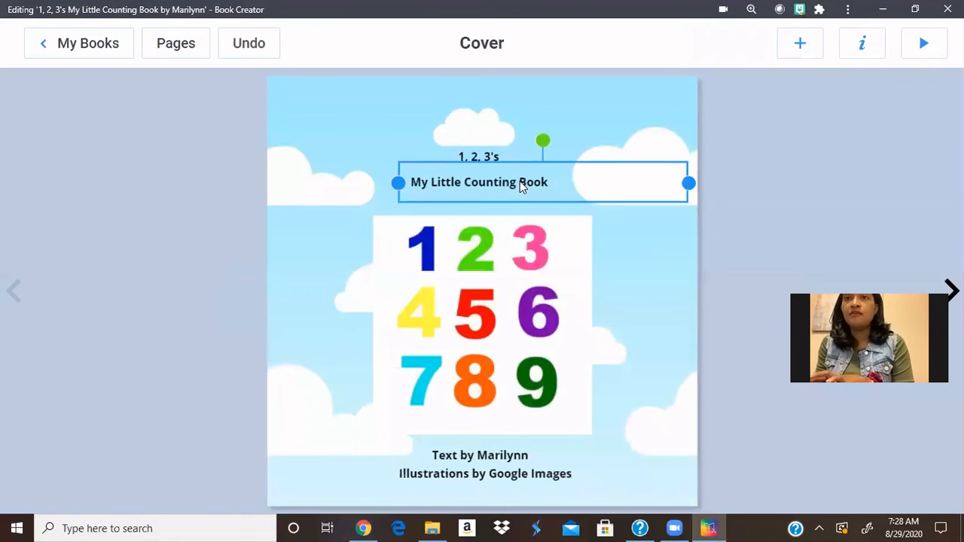
double_click(521, 187)
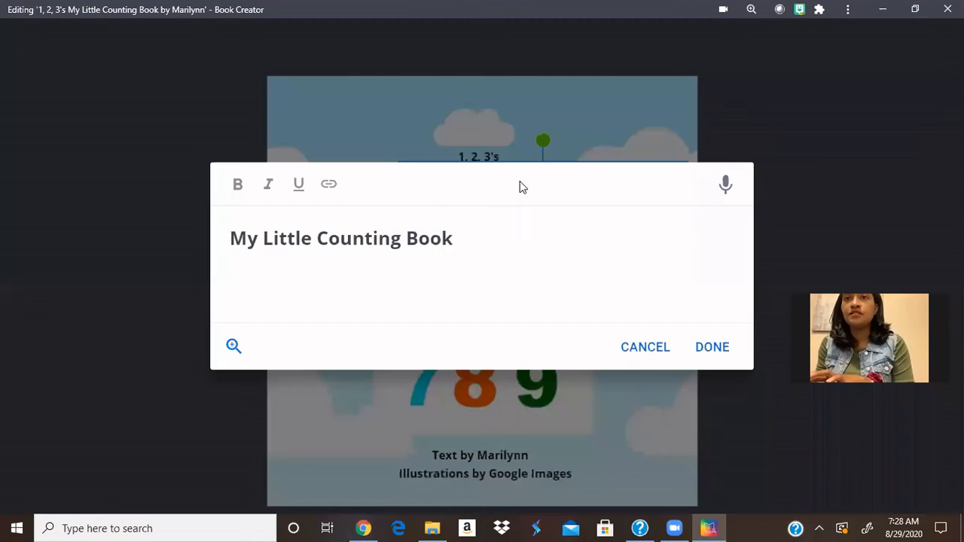
click(409, 238)
text(E)
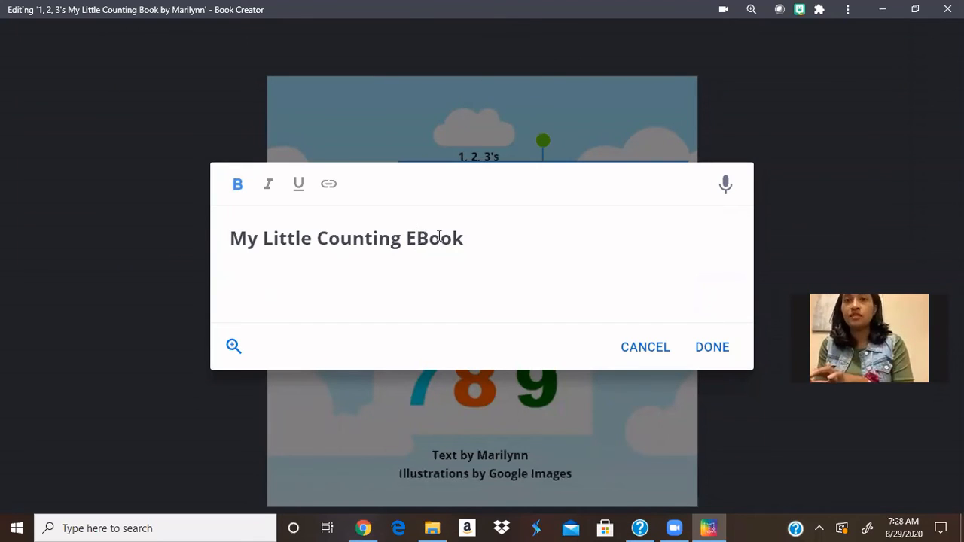
key(BackSpace)
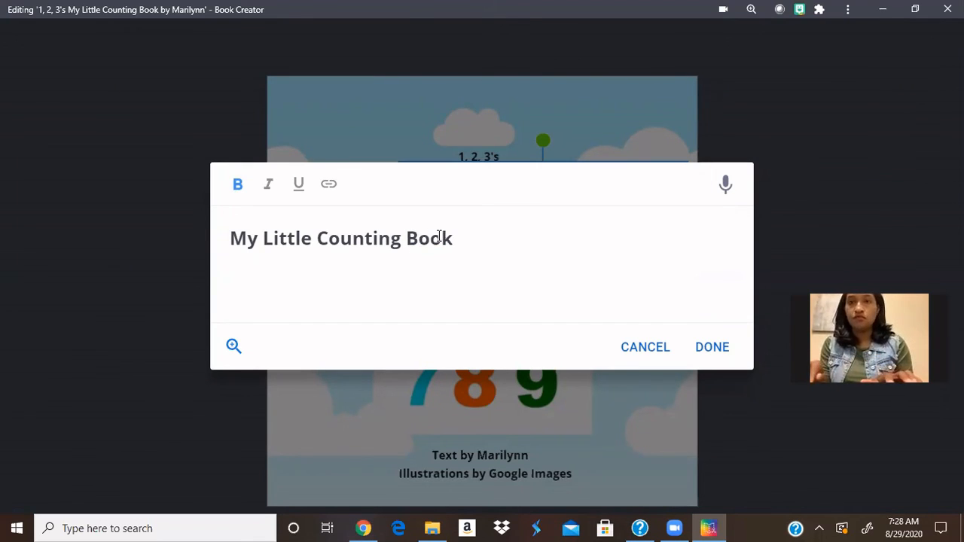
key(BackSpace)
text(E)
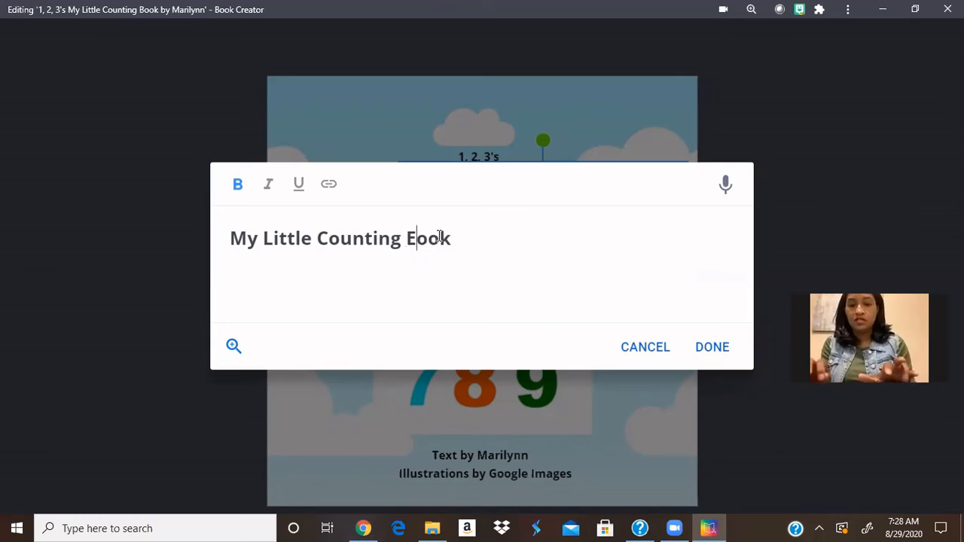
text(B)
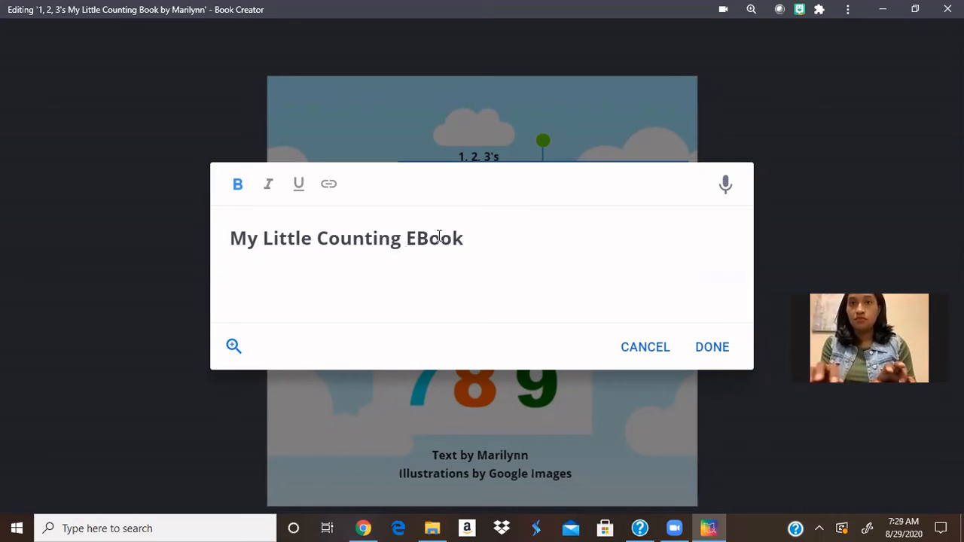
key(BackSpace)
text(-b)
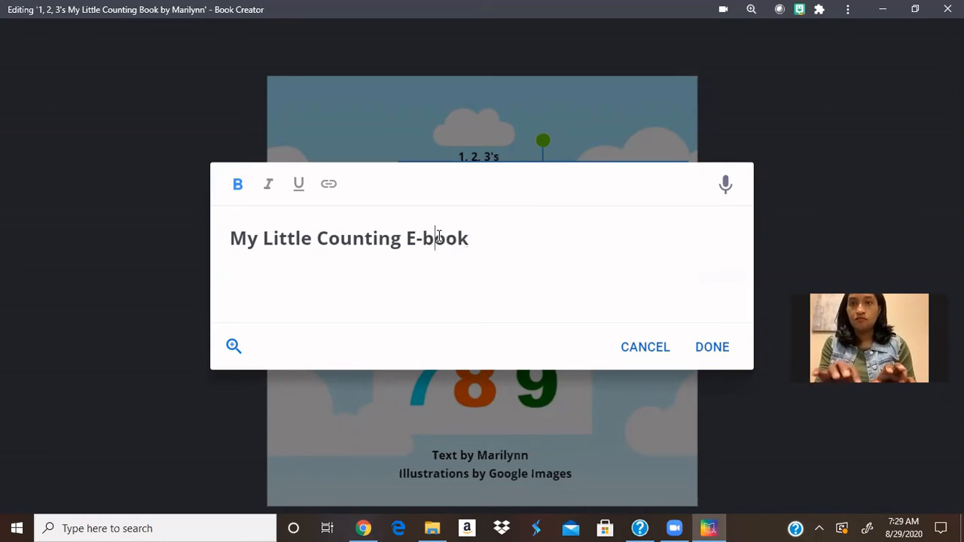
key(BackSpace)
key(BackSpace)
key(BackSpace)
text(e_)
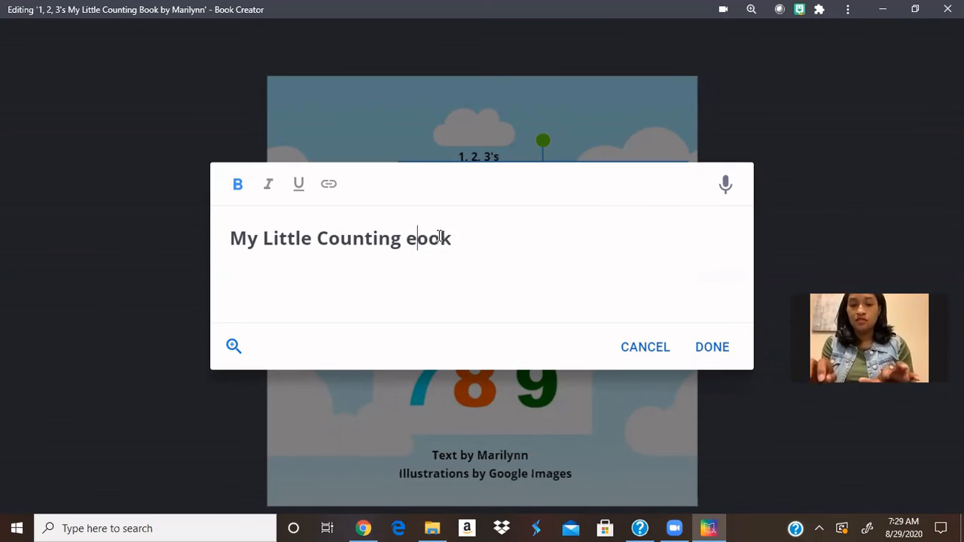
key(BackSpace)
text(-)
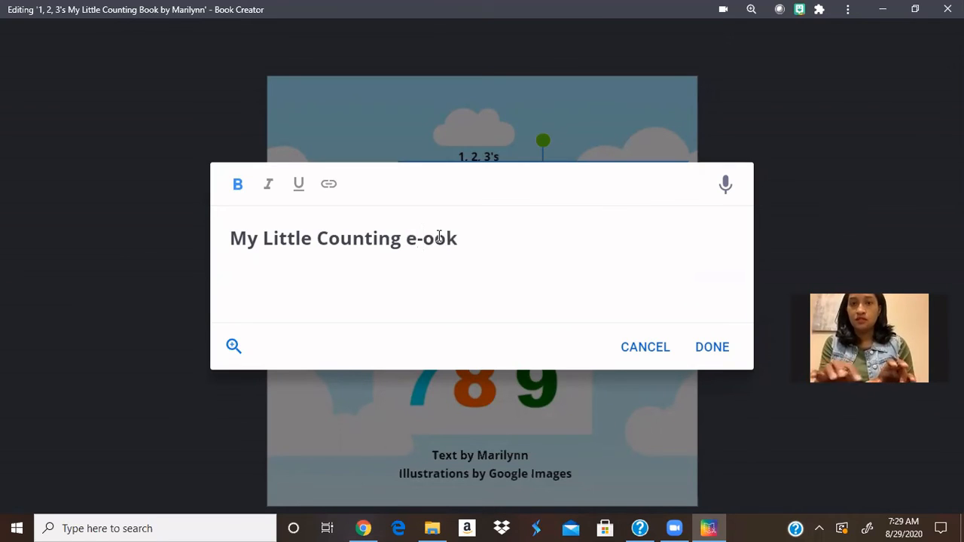
text(B)
key(BackSpace)
key(BackSpace)
key(BackSpace)
text(E)
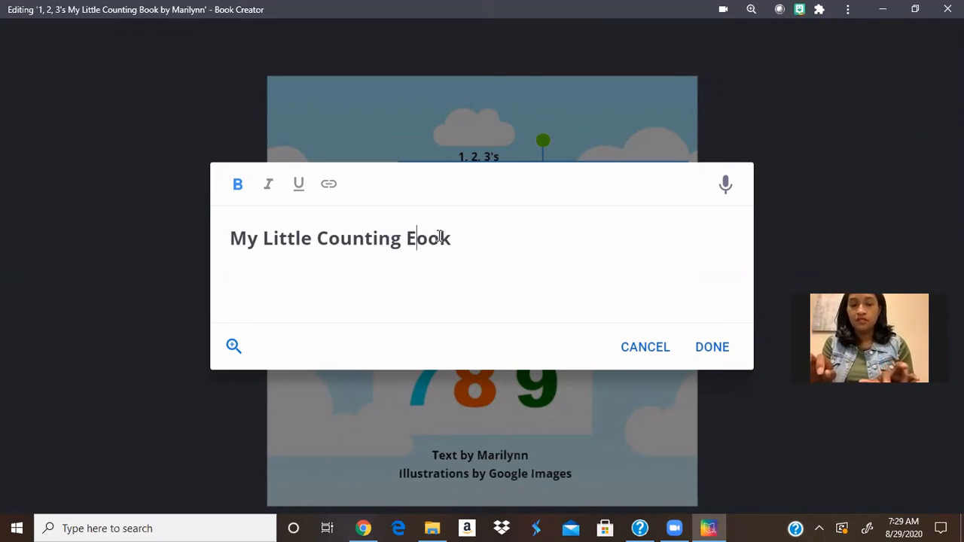
text(-B)
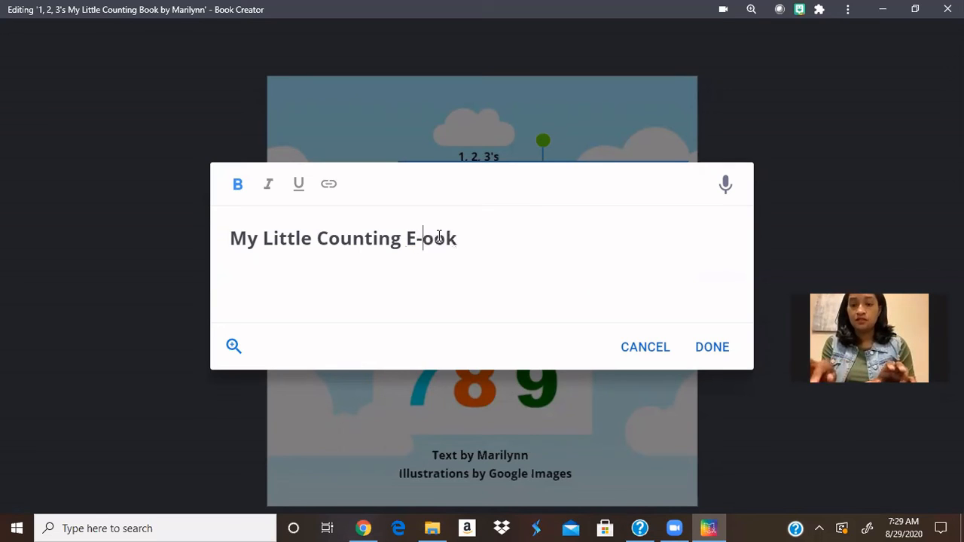
click(718, 348)
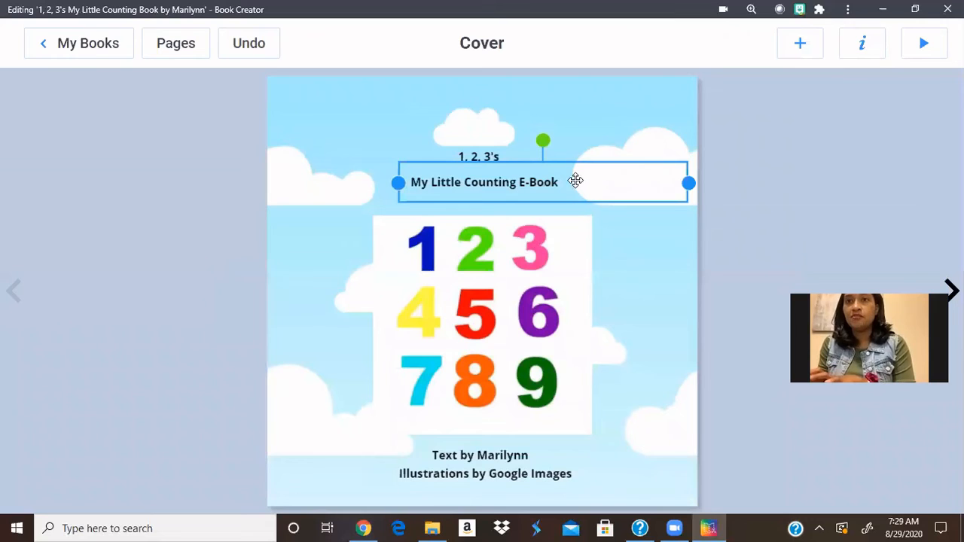
Step: Shift the cover's subtitle slightly left to line it up above the number picture, and return to the library
drag(577, 180, 566, 182)
click(606, 136)
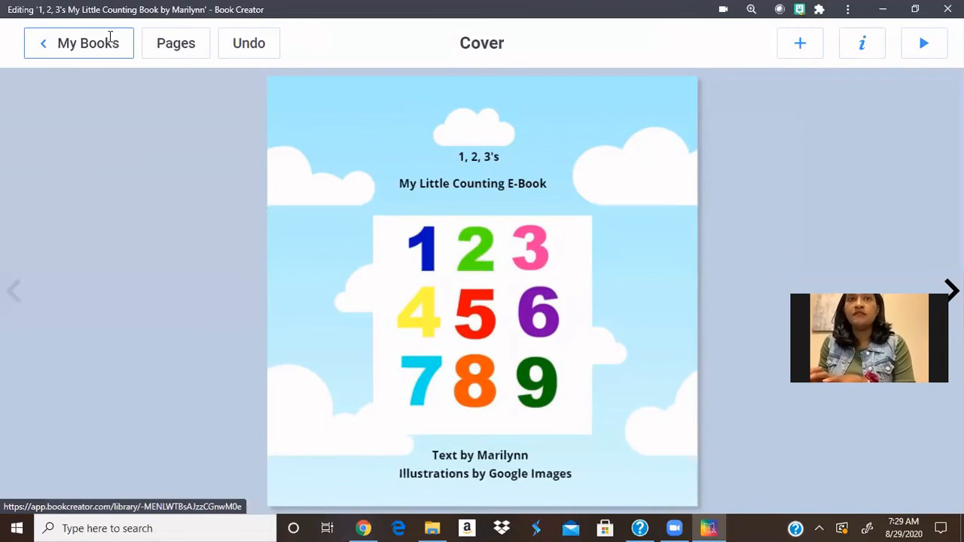
click(107, 39)
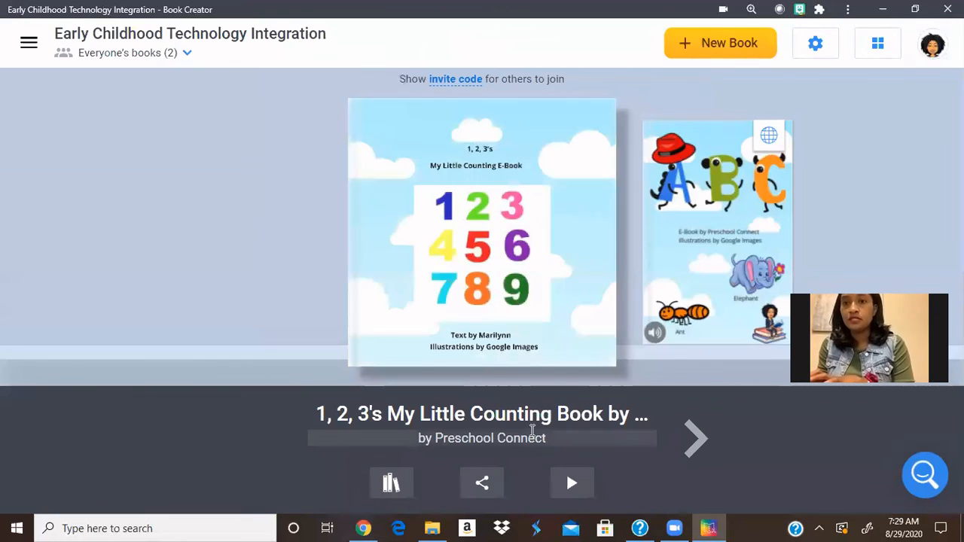
Step: Change "Book" to "E-Book" in the counting book's library title and show its sharing options
click(541, 409)
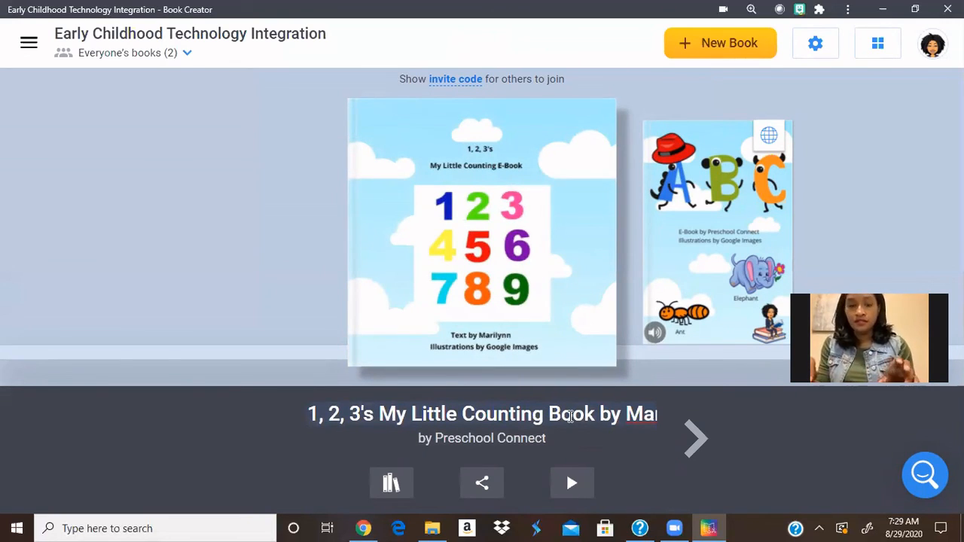
text(E-)
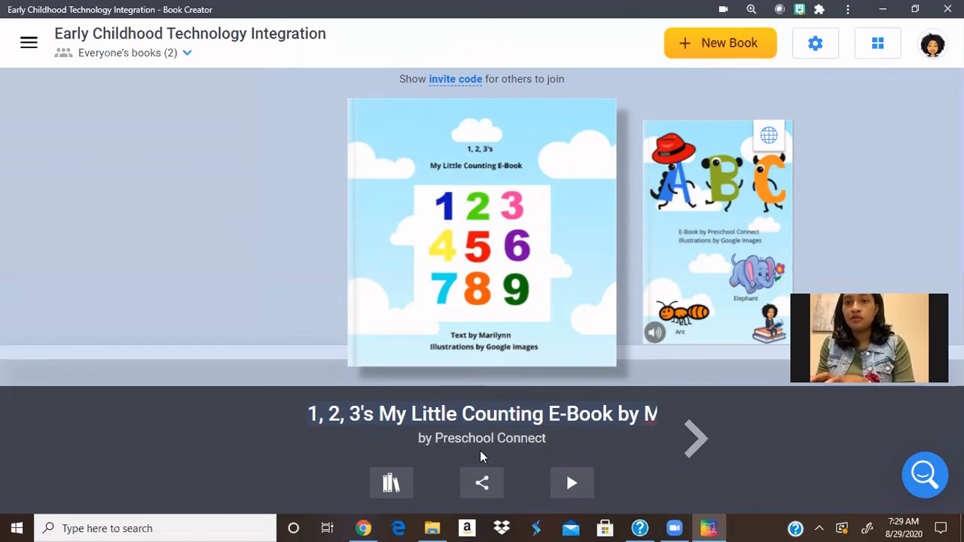
click(482, 478)
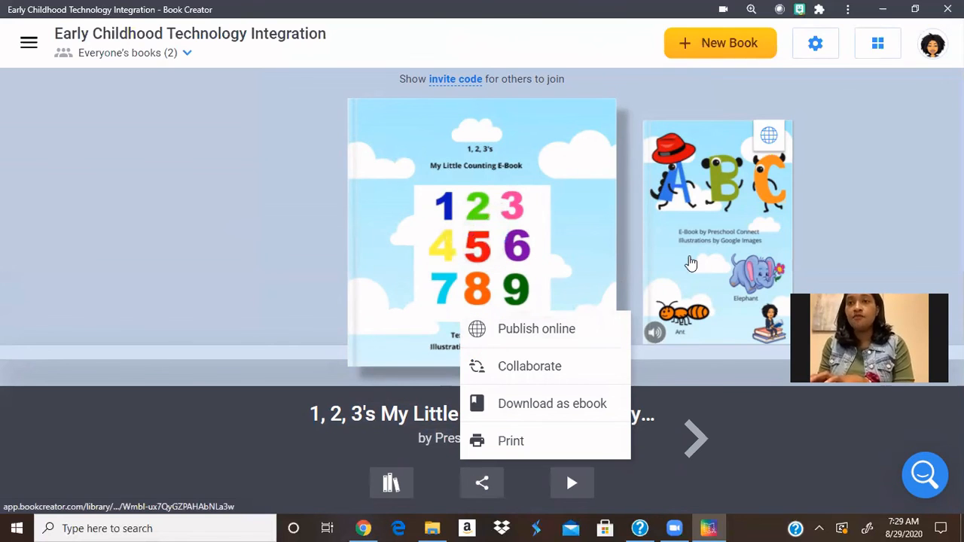
Step: Select ABC's E-Book in the library and open its published version for reading online
click(692, 263)
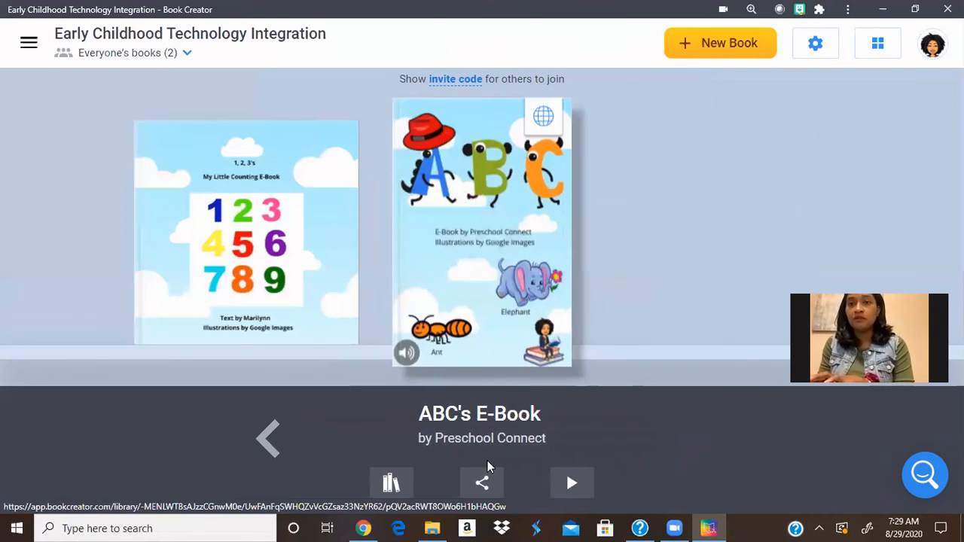
click(484, 480)
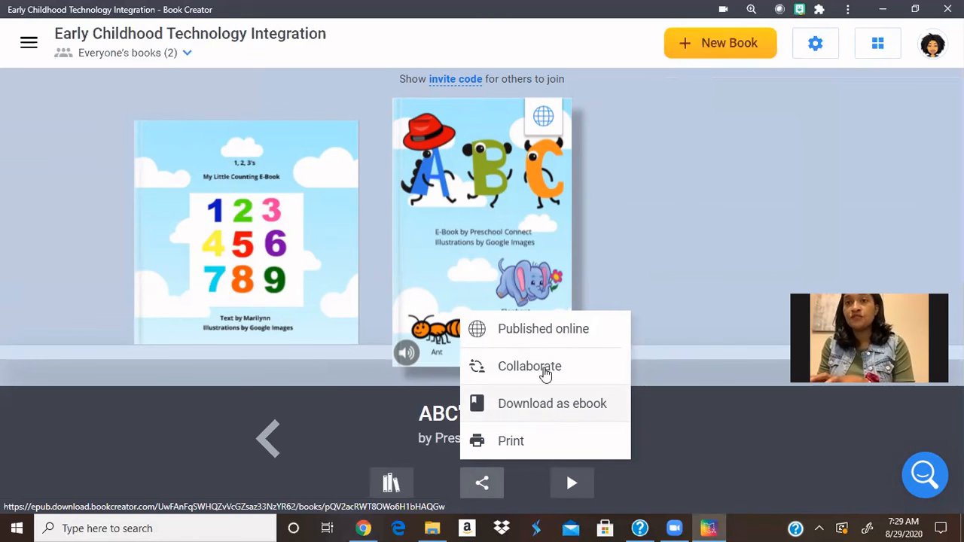
click(555, 328)
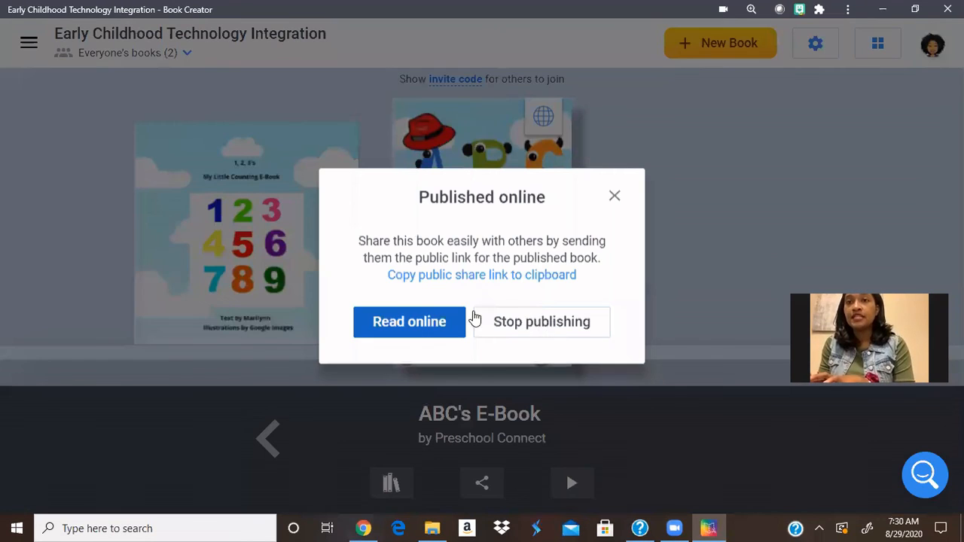
click(433, 325)
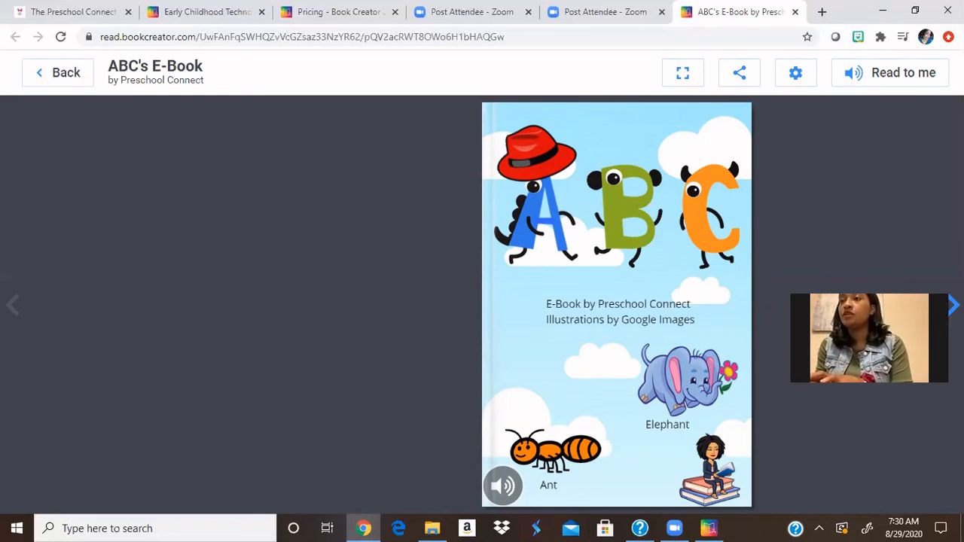
Step: Page through the published ABC's E-Book from the cover to the letter D spread
click(954, 304)
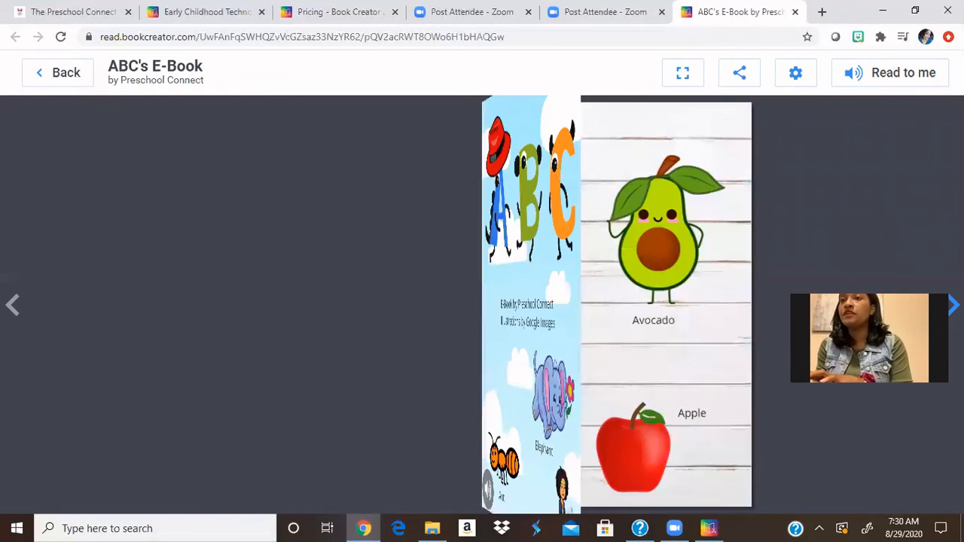
click(953, 304)
click(953, 304)
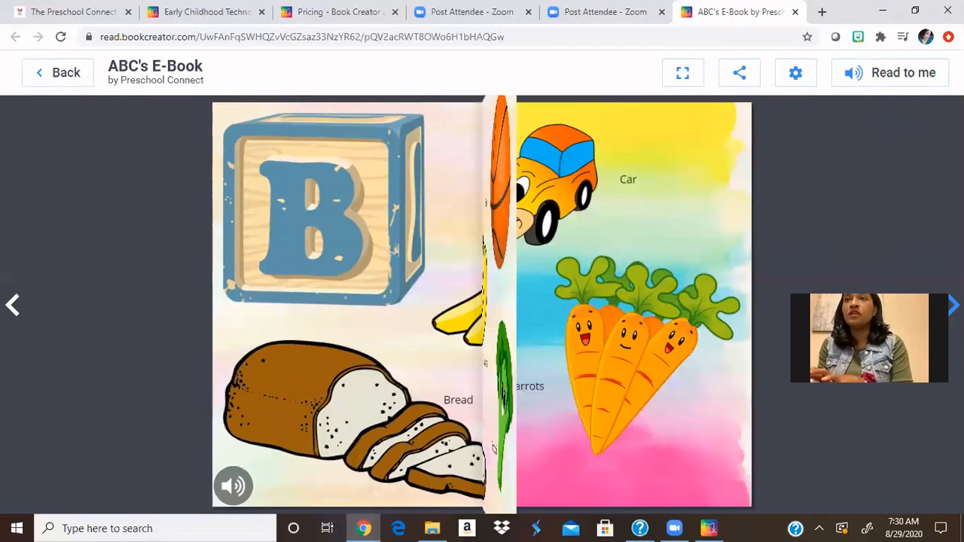
click(954, 304)
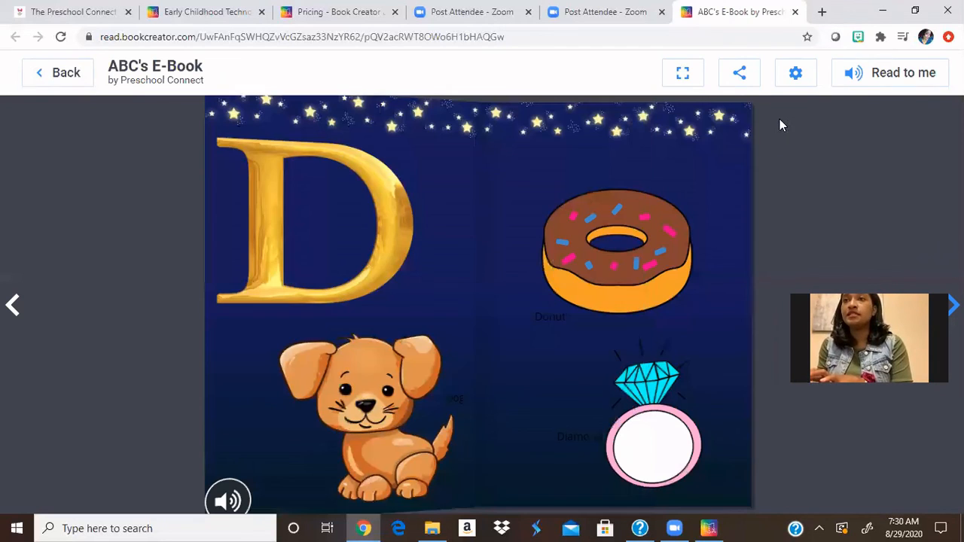
Step: Examine the published ABC book's sharing options and website embed code, and return to the Book Creator library
click(749, 83)
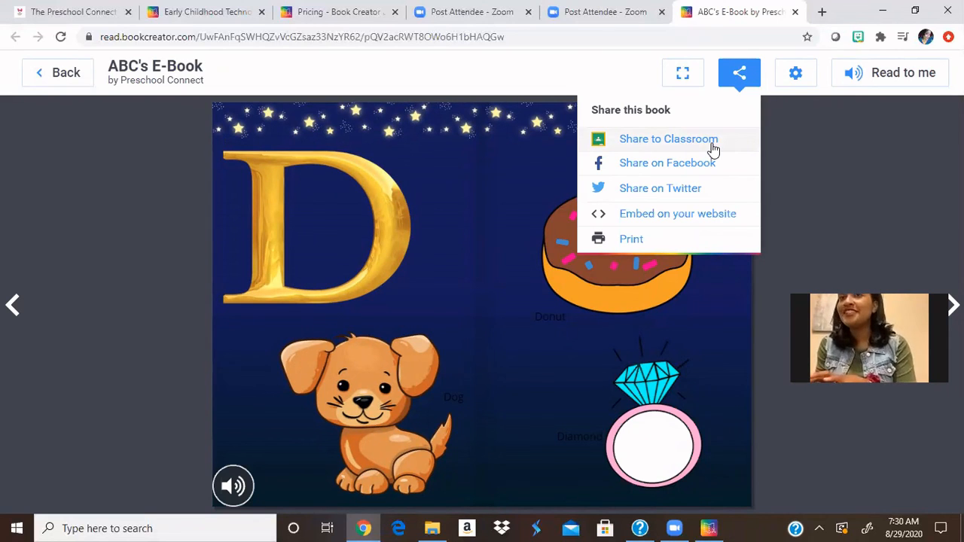
click(687, 221)
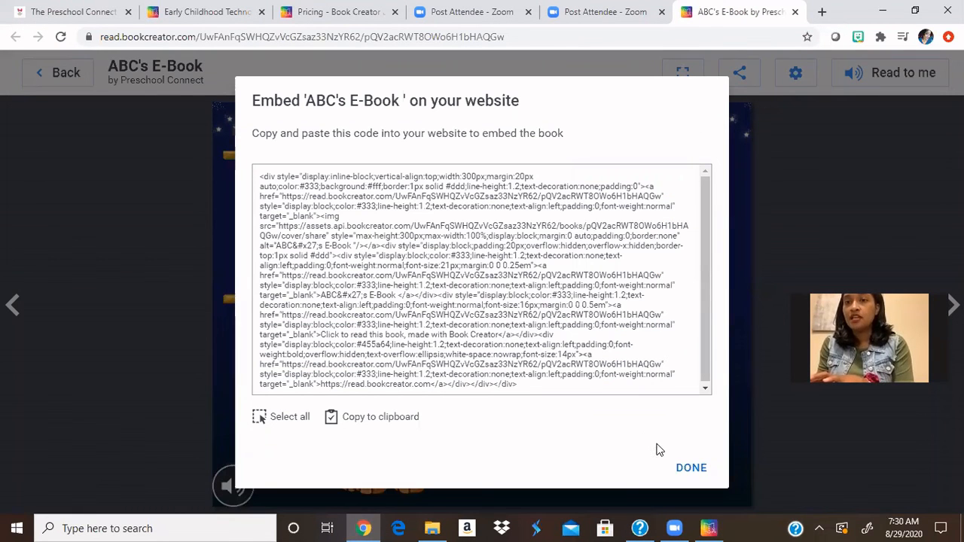
click(689, 471)
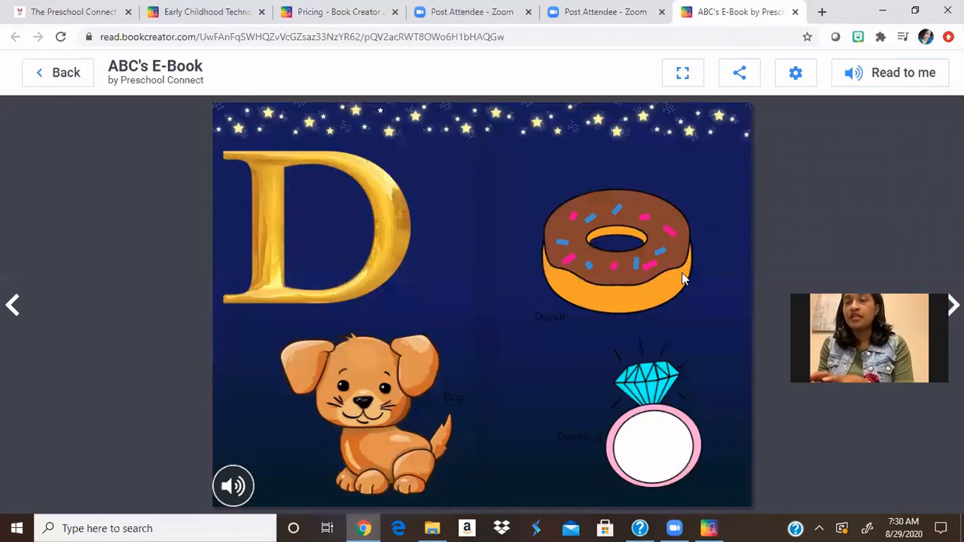
click(739, 72)
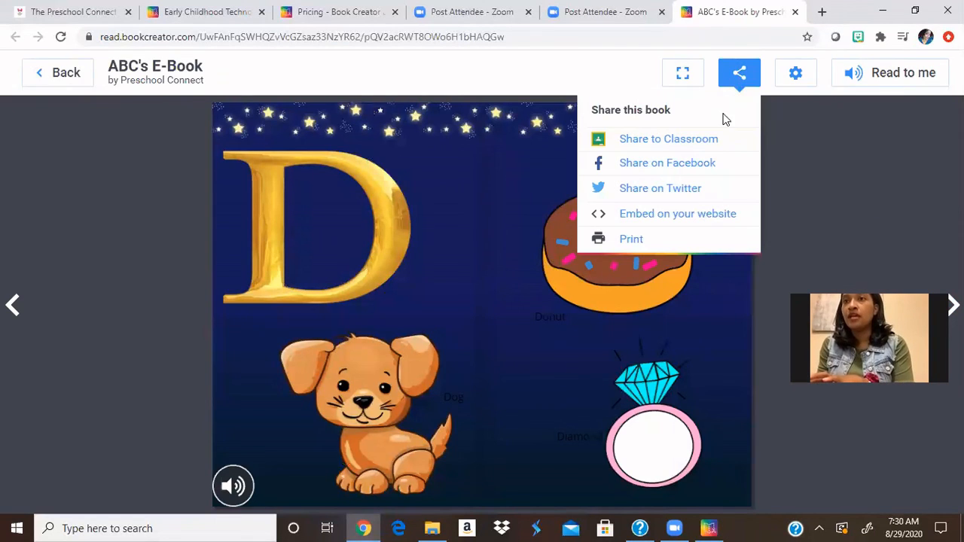
click(790, 198)
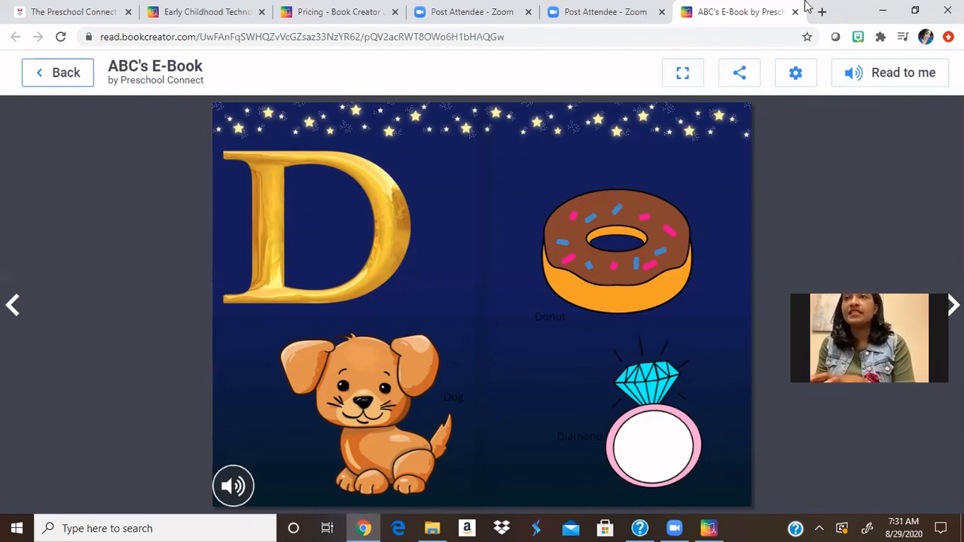
click(883, 11)
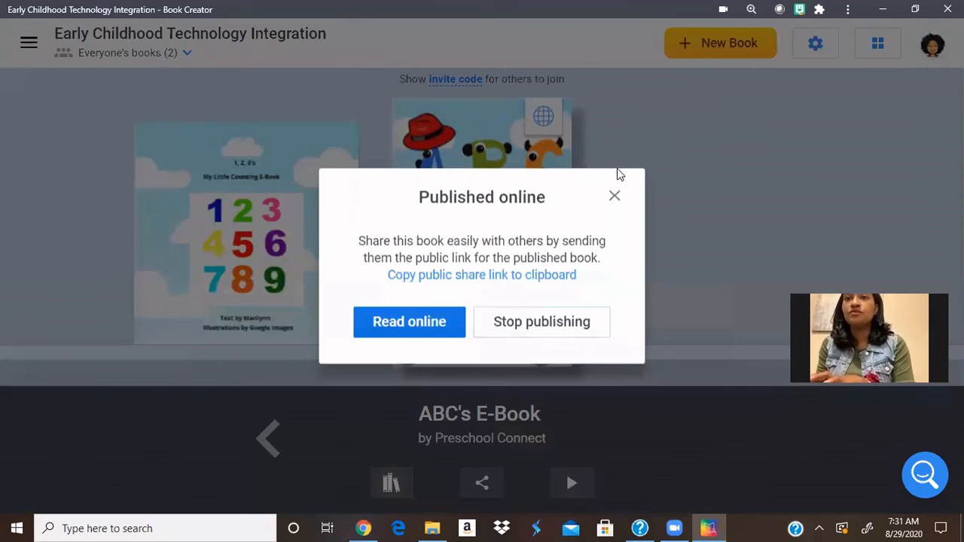
click(616, 197)
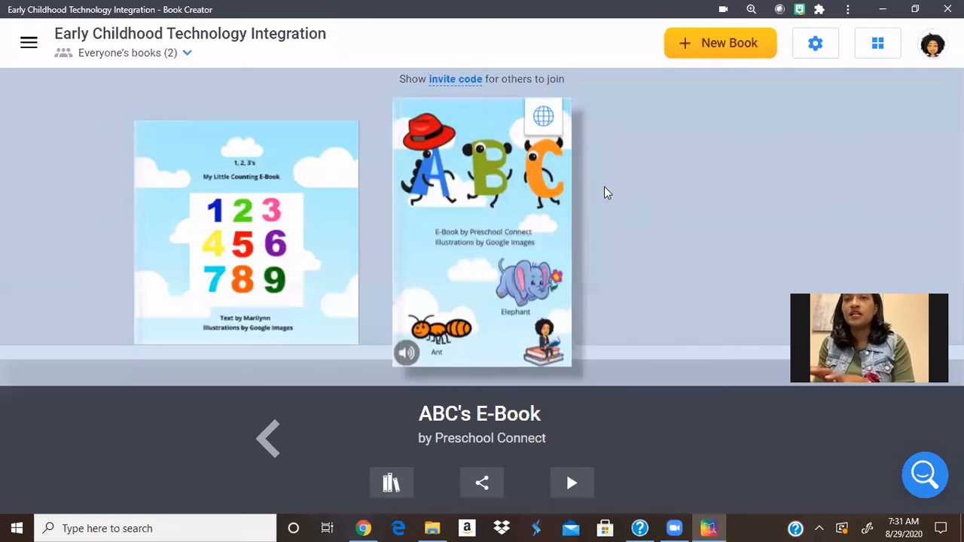